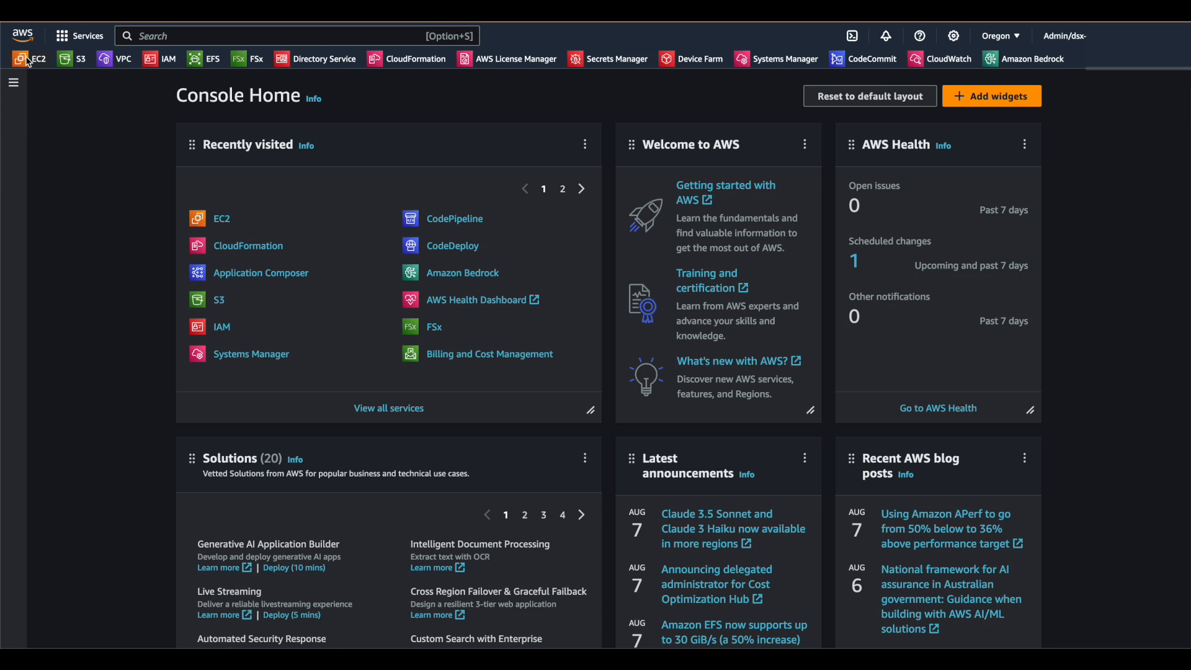
Find the EC2 service, go to its Dedicated Hosts page and start allocating a Dedicated Host.
left_click(149, 36)
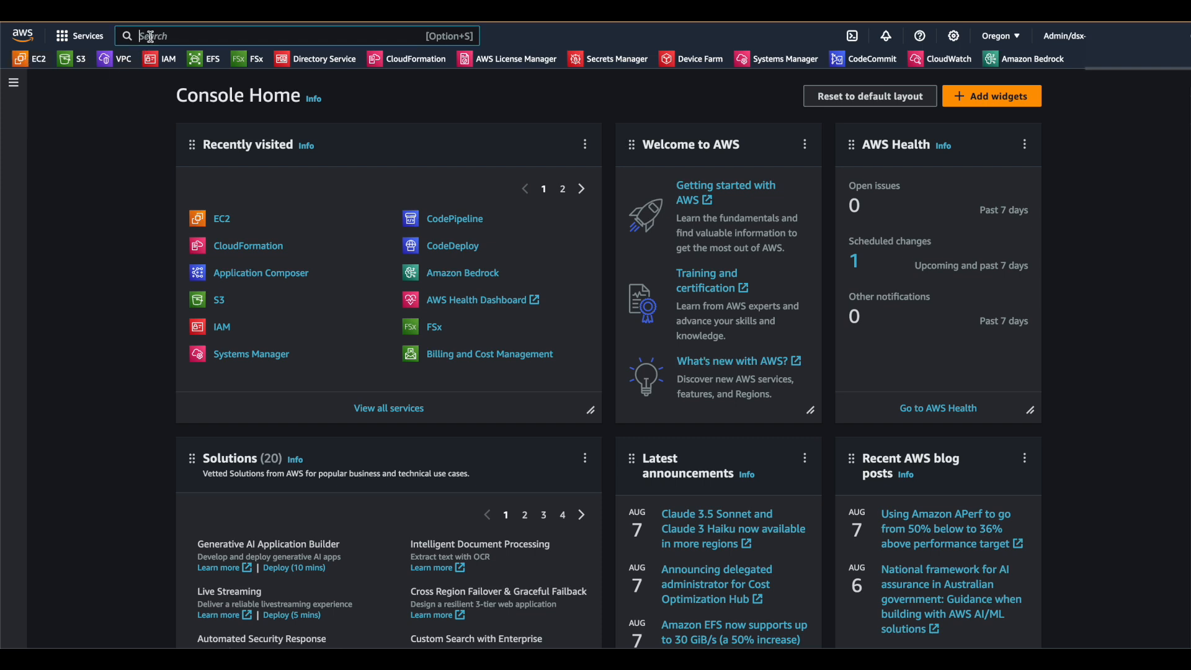
type("ec2")
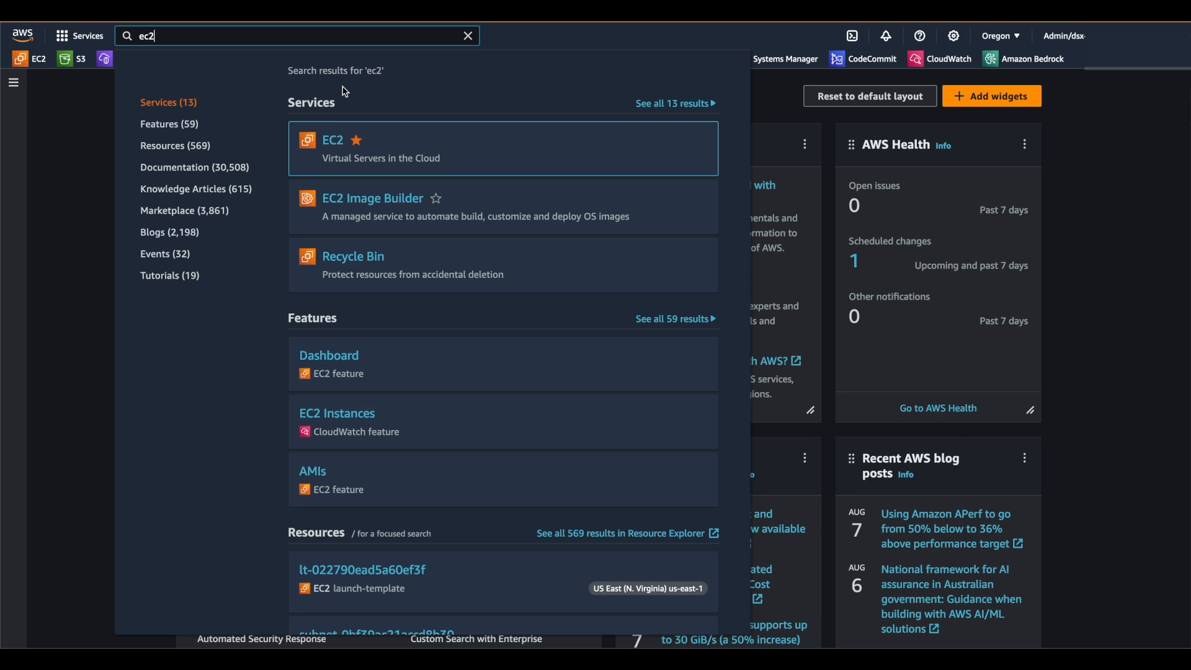
mouse_move(364, 129)
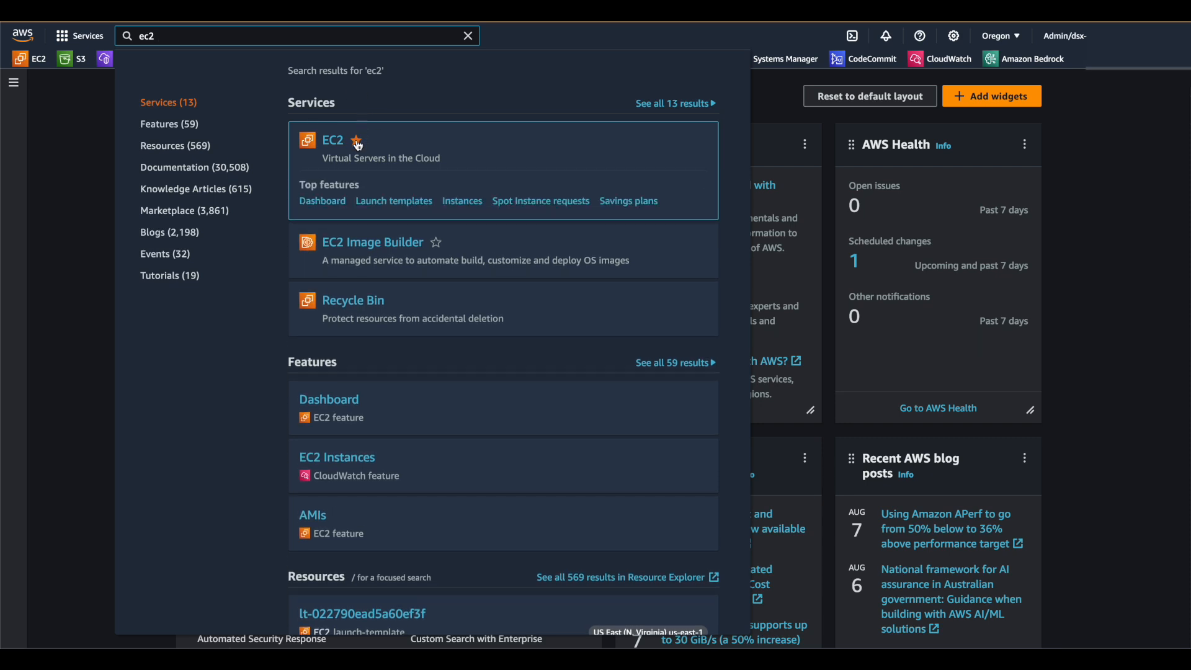
left_click(345, 146)
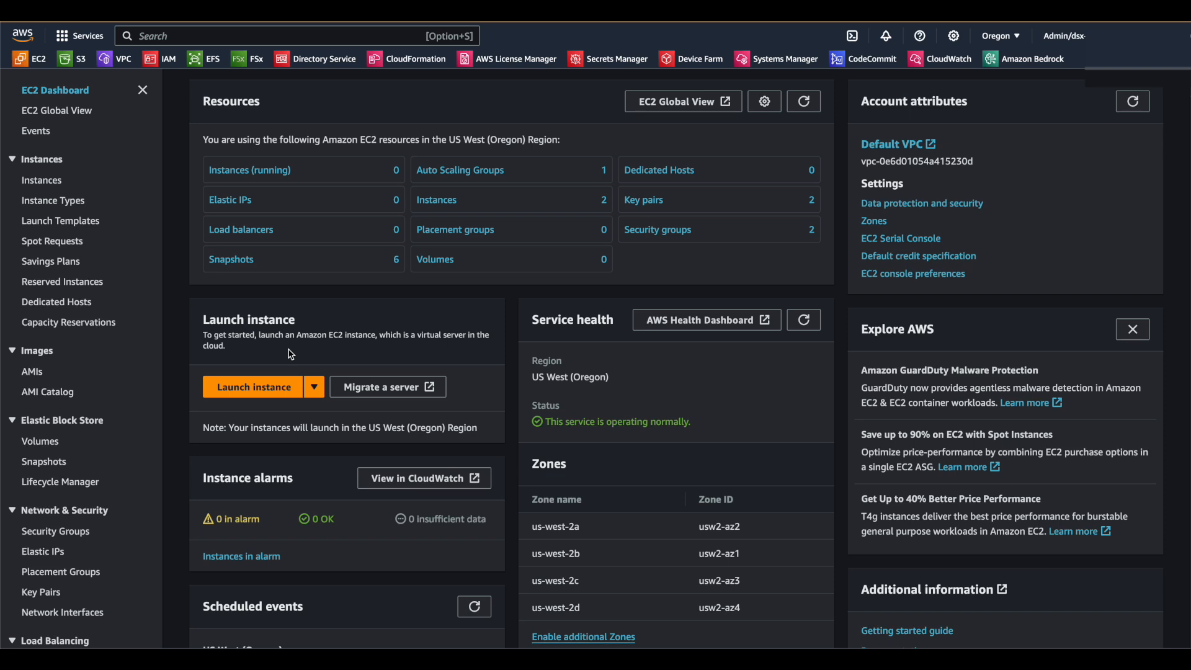
left_click(84, 306)
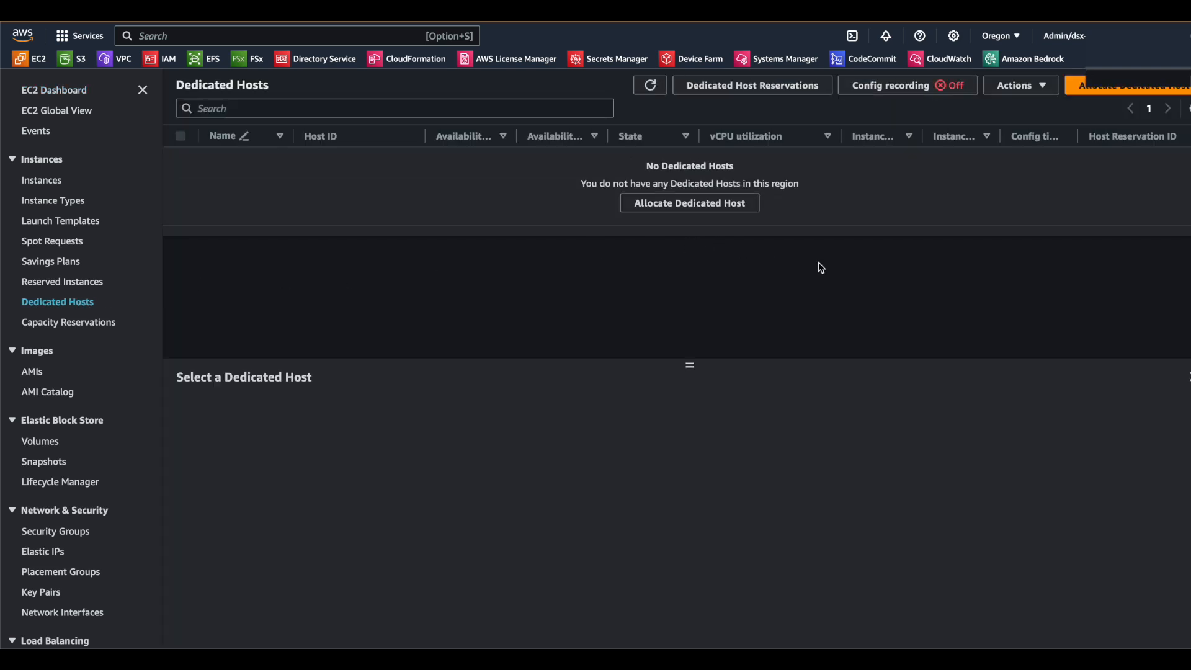
left_click(1087, 91)
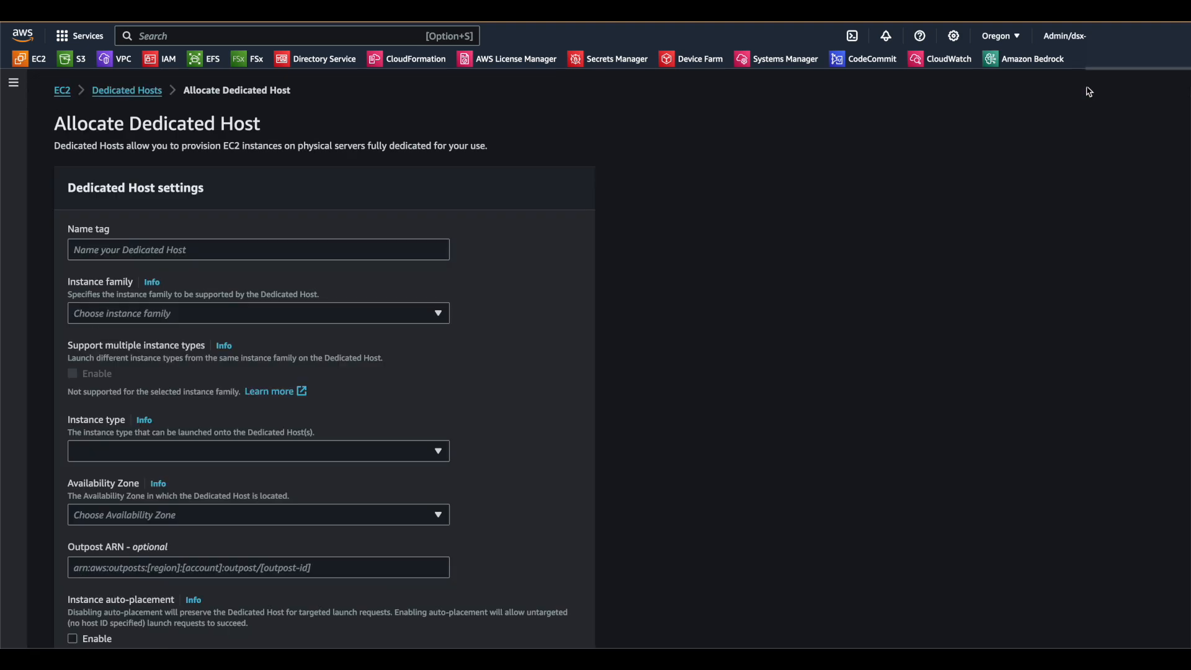
Name the Dedicated Host "Demo Mac" and set its instance family to mac2-m2.
left_click(436, 255)
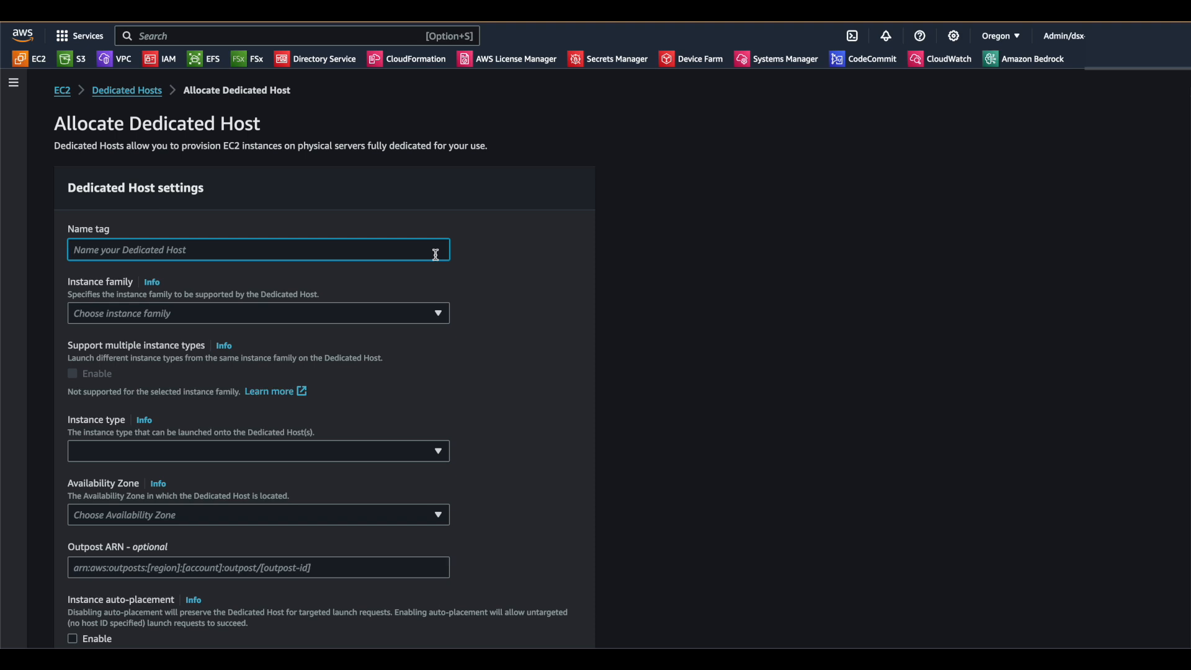
type("Demo Mac")
left_click(441, 312)
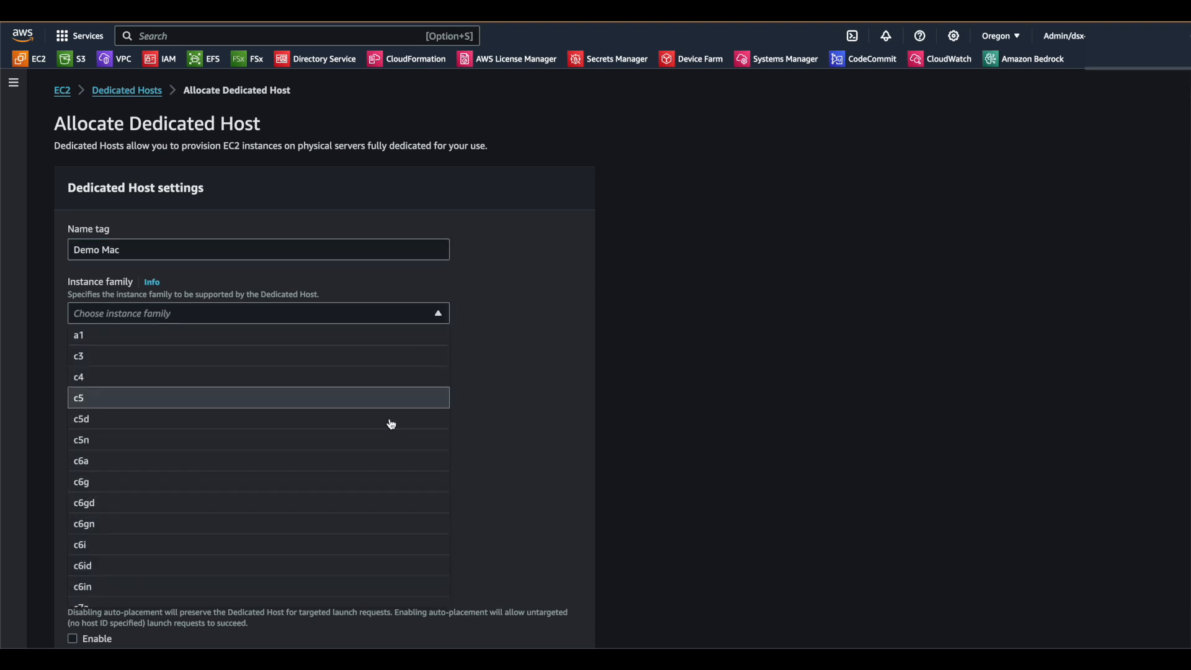
scroll(372, 437, "down", 15)
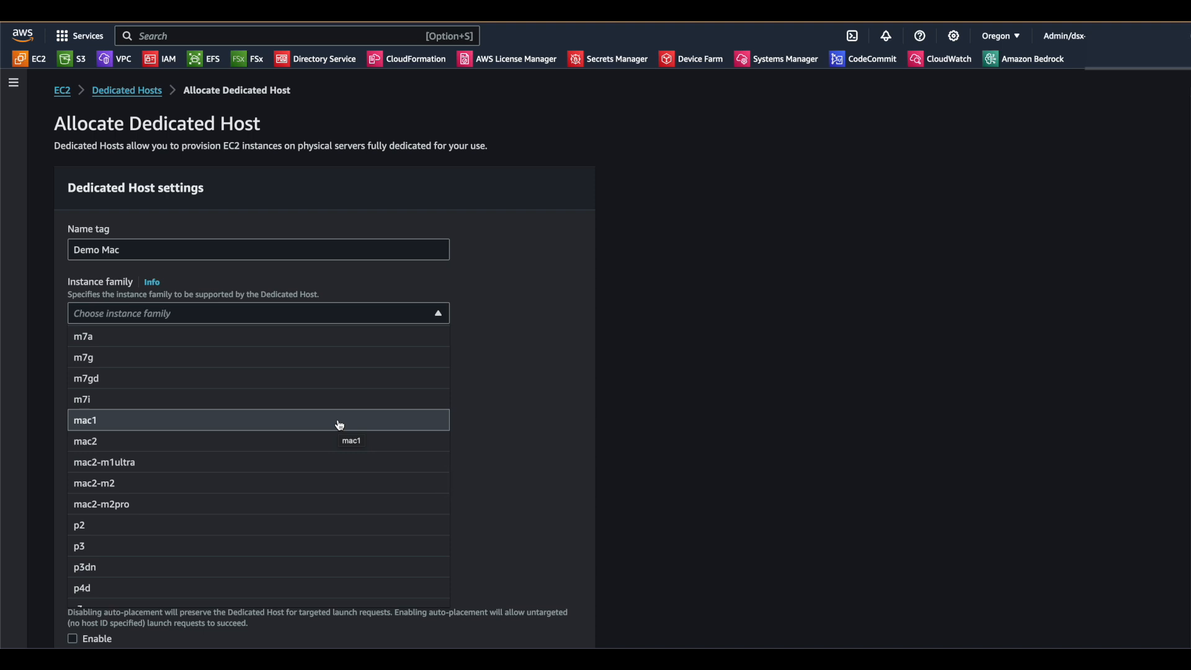
left_click(331, 491)
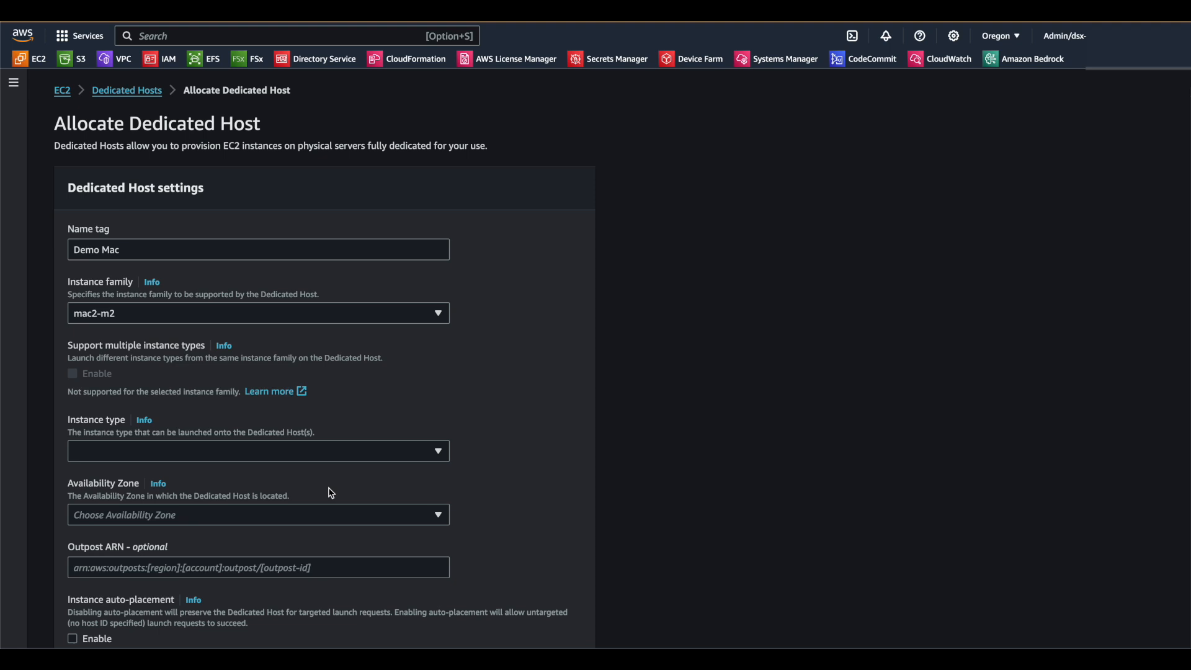
Set the host's instance type to mac2-m2.metal and its Availability Zone to us-west-2a.
left_click(438, 452)
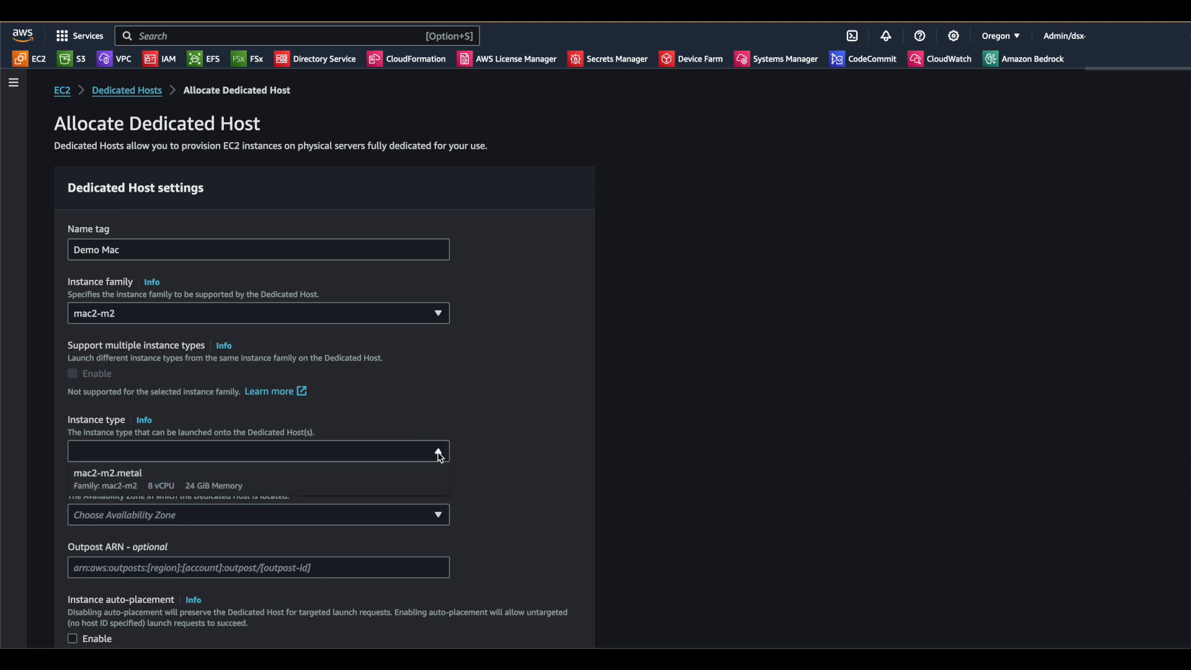
left_click(426, 487)
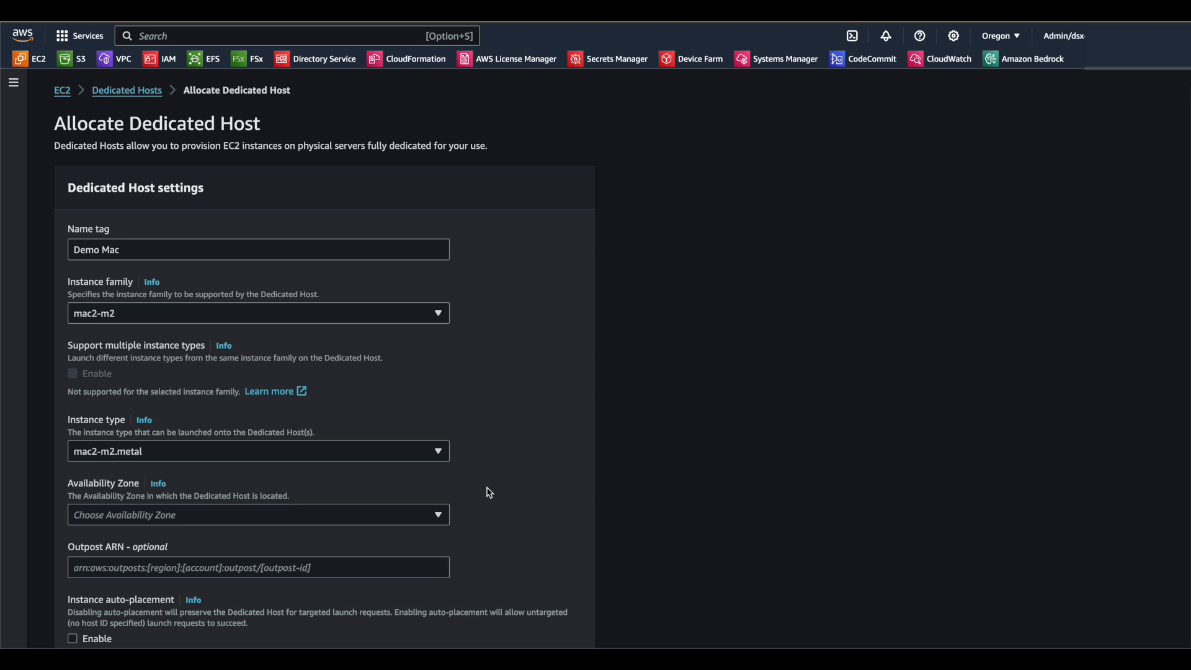
left_click(440, 520)
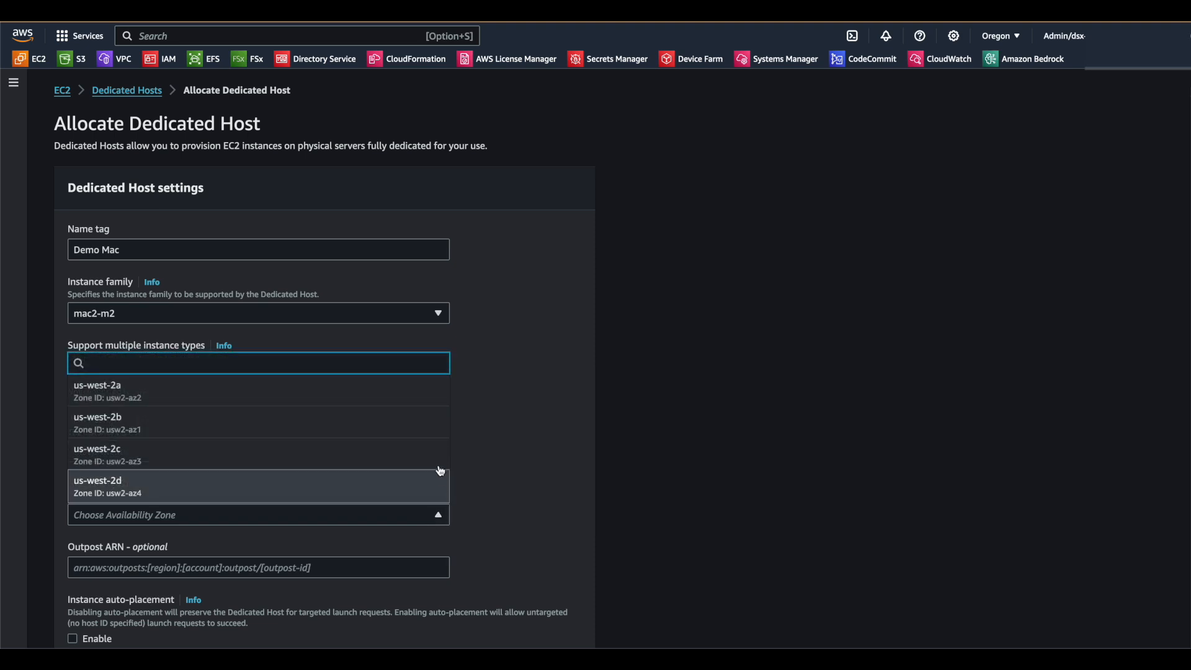
left_click(438, 401)
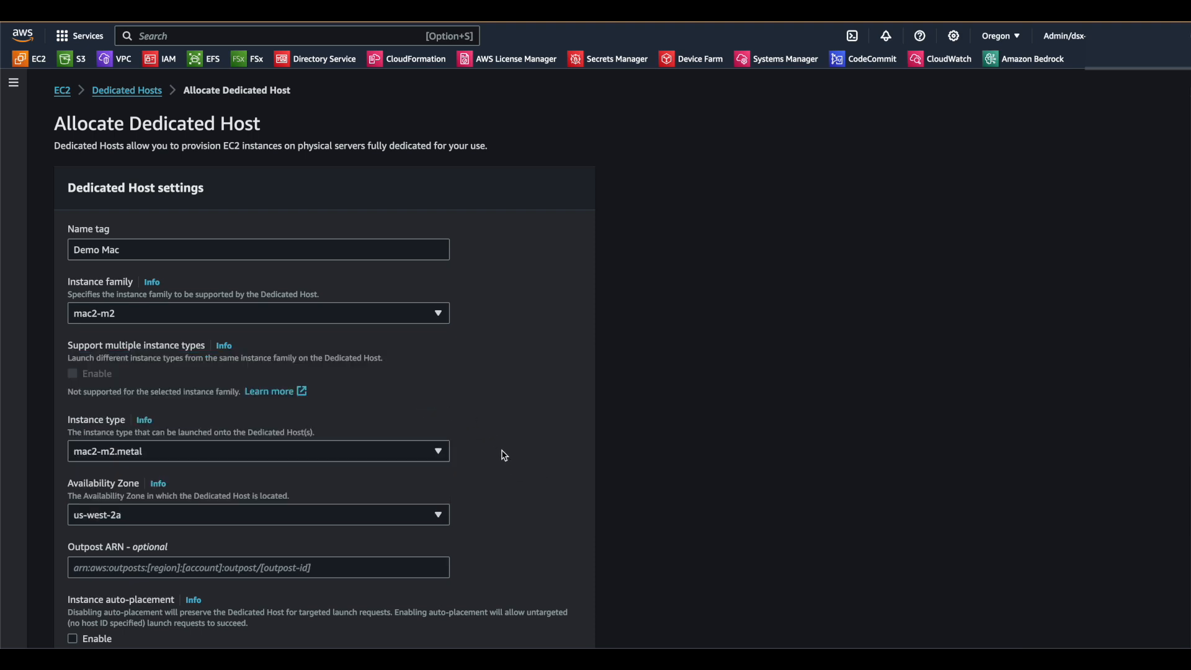
Enable instance auto-placement and disable host maintenance for the Dedicated Host.
scroll(512, 493, "down", 5)
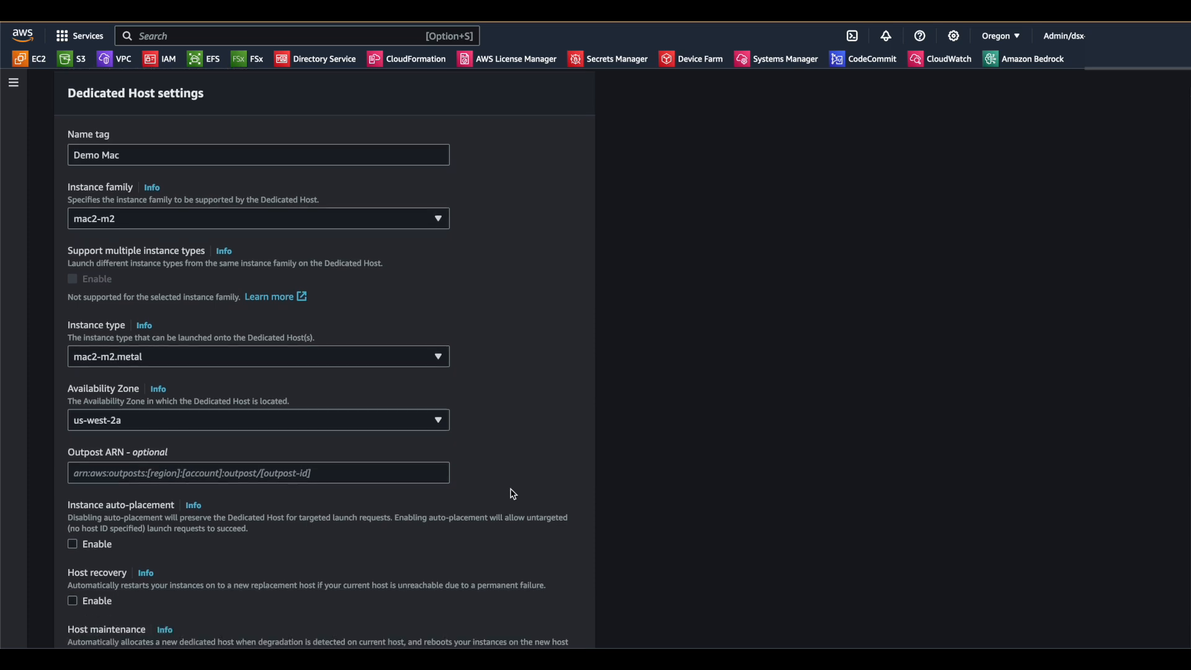
scroll(512, 493, "down", 1)
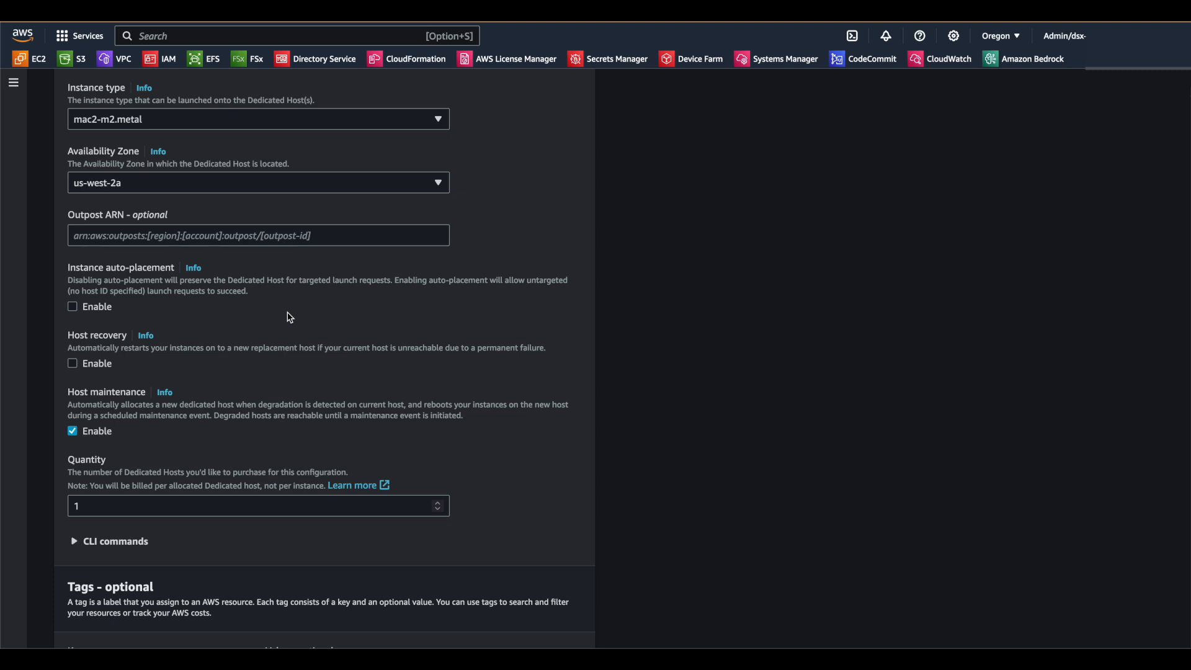
left_click(72, 307)
left_click(72, 431)
scroll(503, 439, "down", 3)
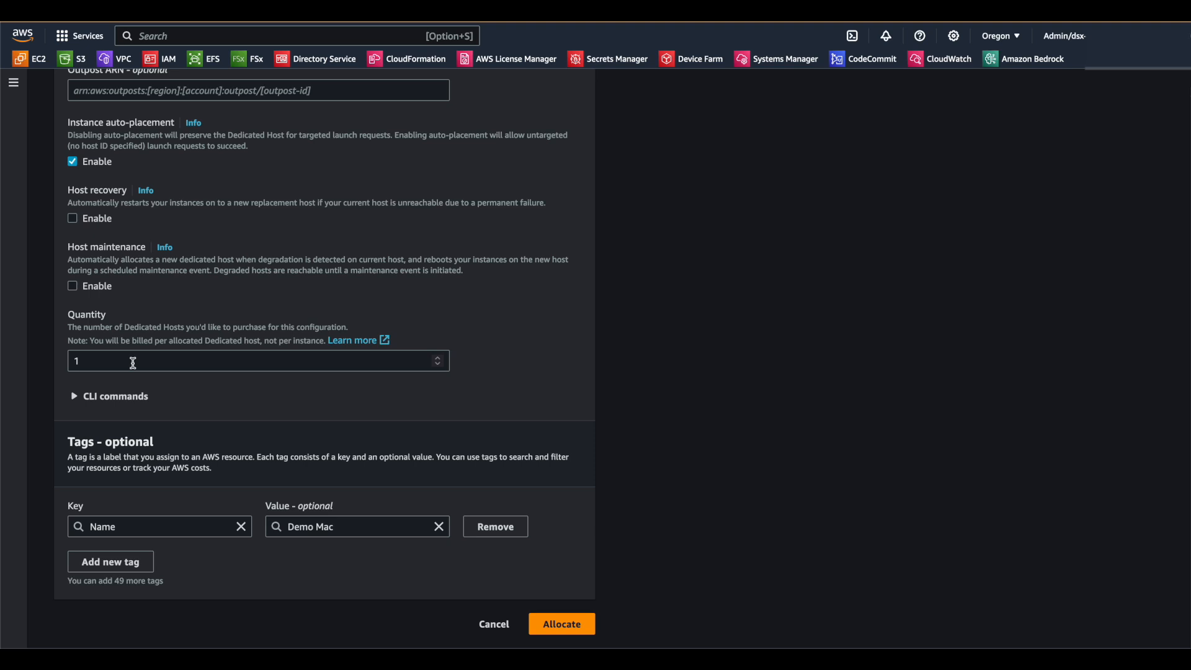
Display the equivalent CLI command for the host configuration and try to allocate the Dedicated Host in us-west-2a.
left_click(75, 397)
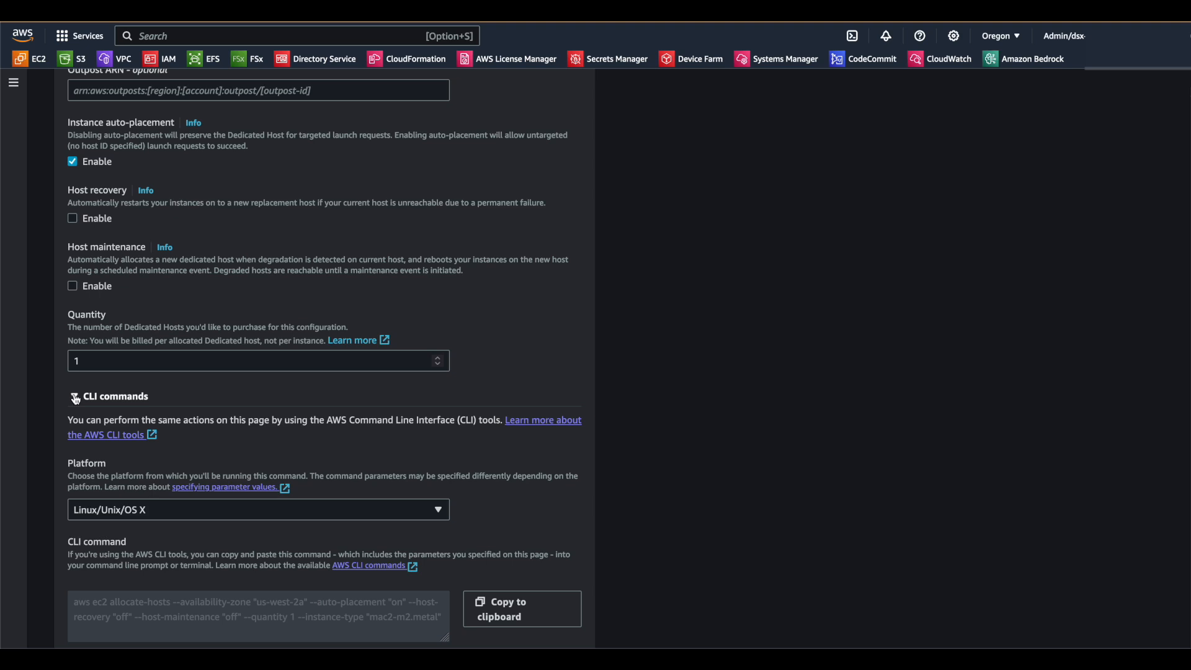
scroll(273, 384, "down", 3)
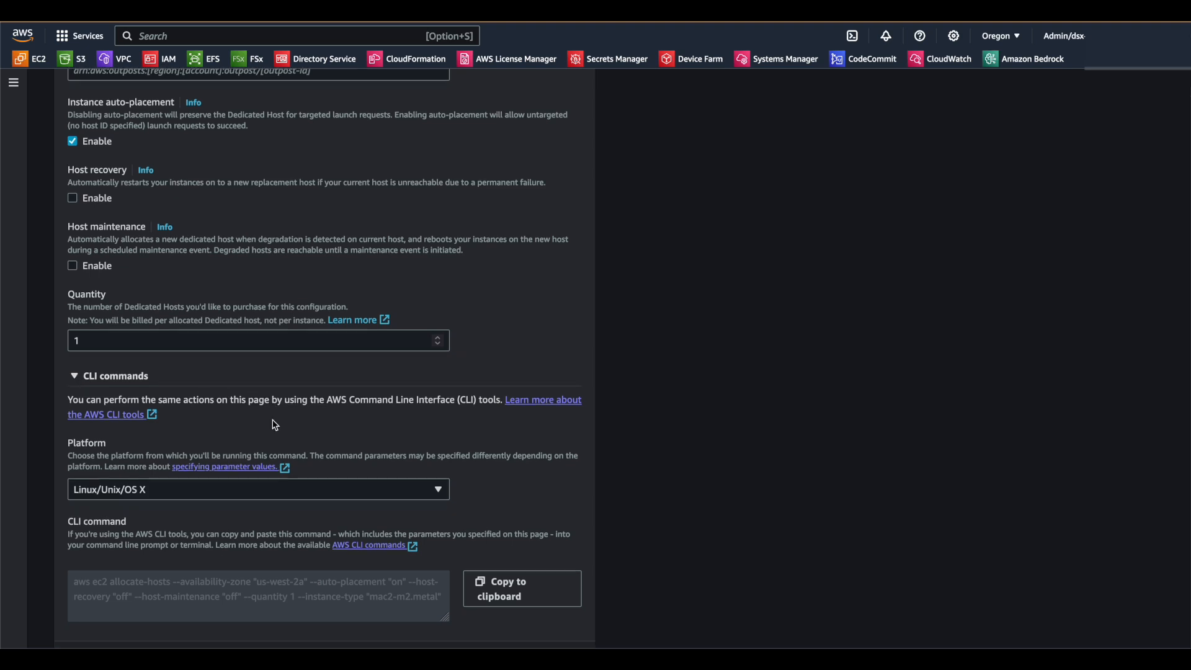
scroll(274, 424, "down", 1)
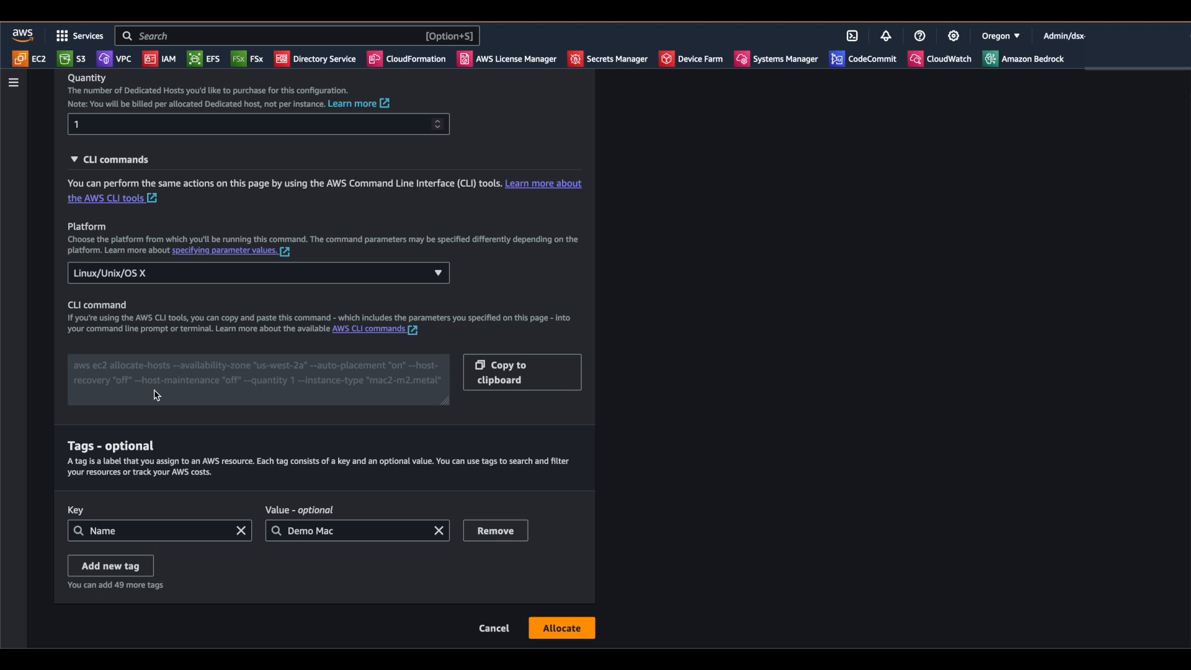
left_click(565, 631)
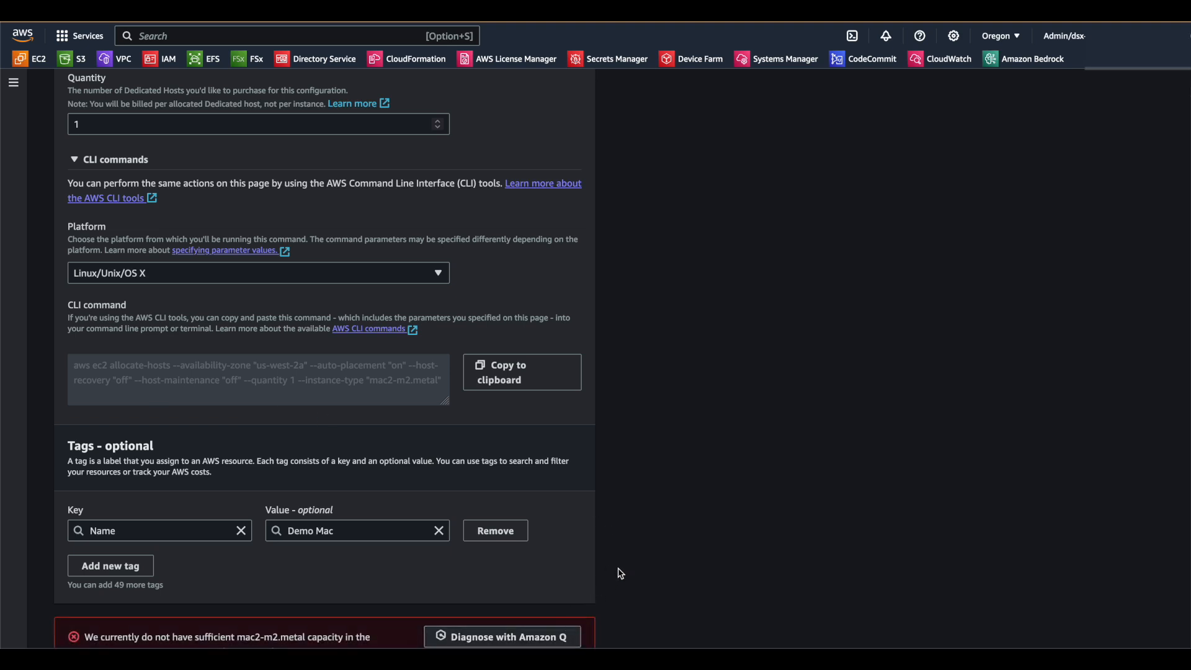
scroll(361, 583, "down", 2)
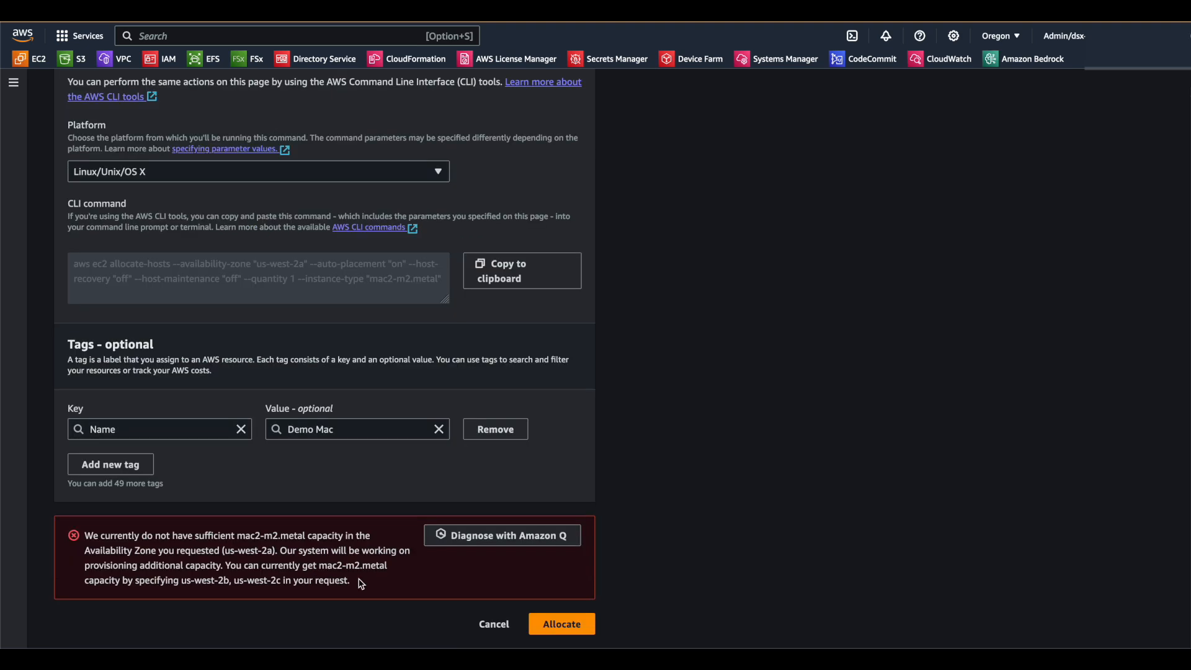
Change the host's Availability Zone to us-west-2b and allocate the Dedicated Host.
scroll(649, 281, "up", 5)
scroll(650, 281, "up", 5)
left_click(441, 279)
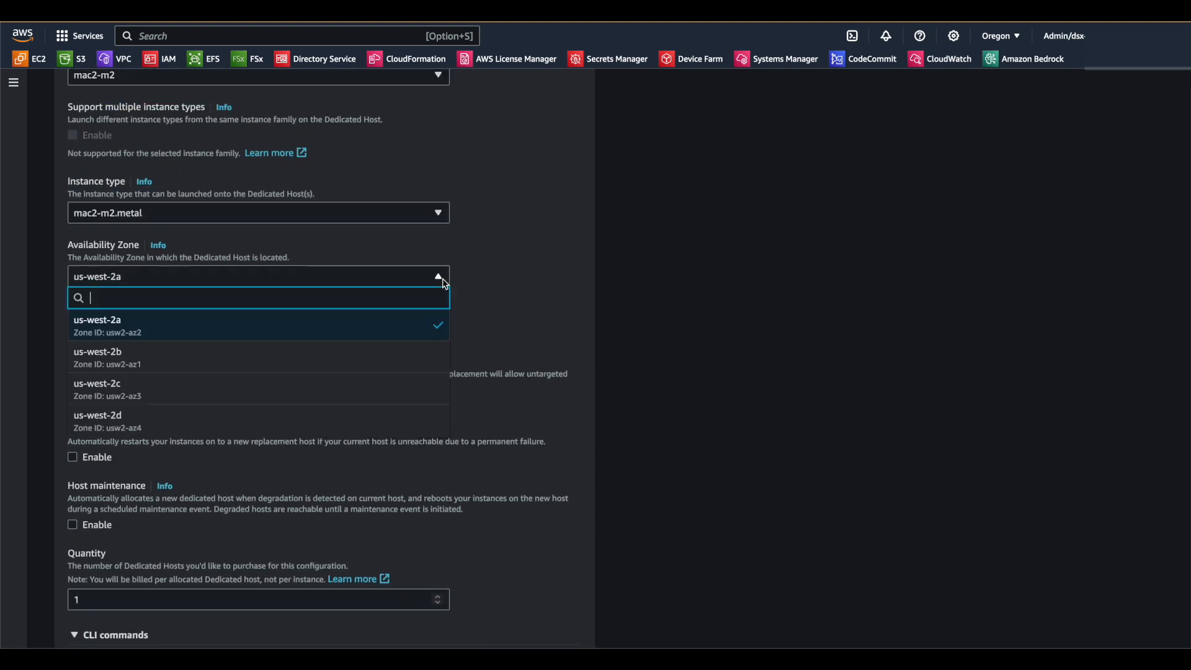
left_click(435, 360)
scroll(540, 385, "down", 10)
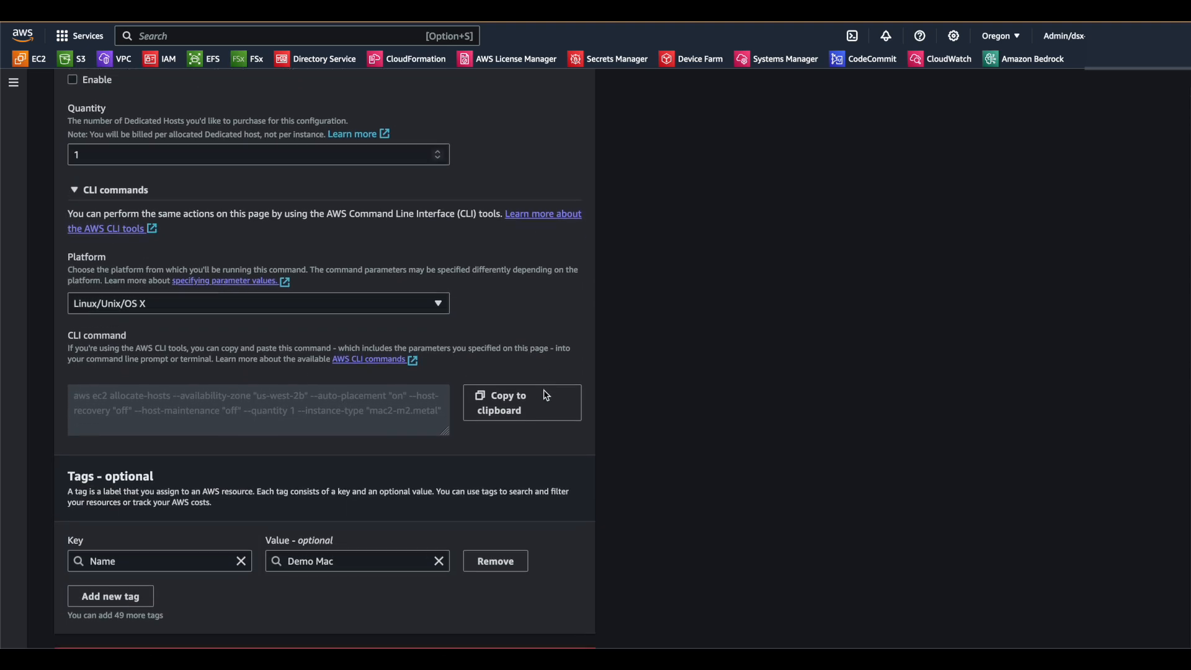
left_click(563, 618)
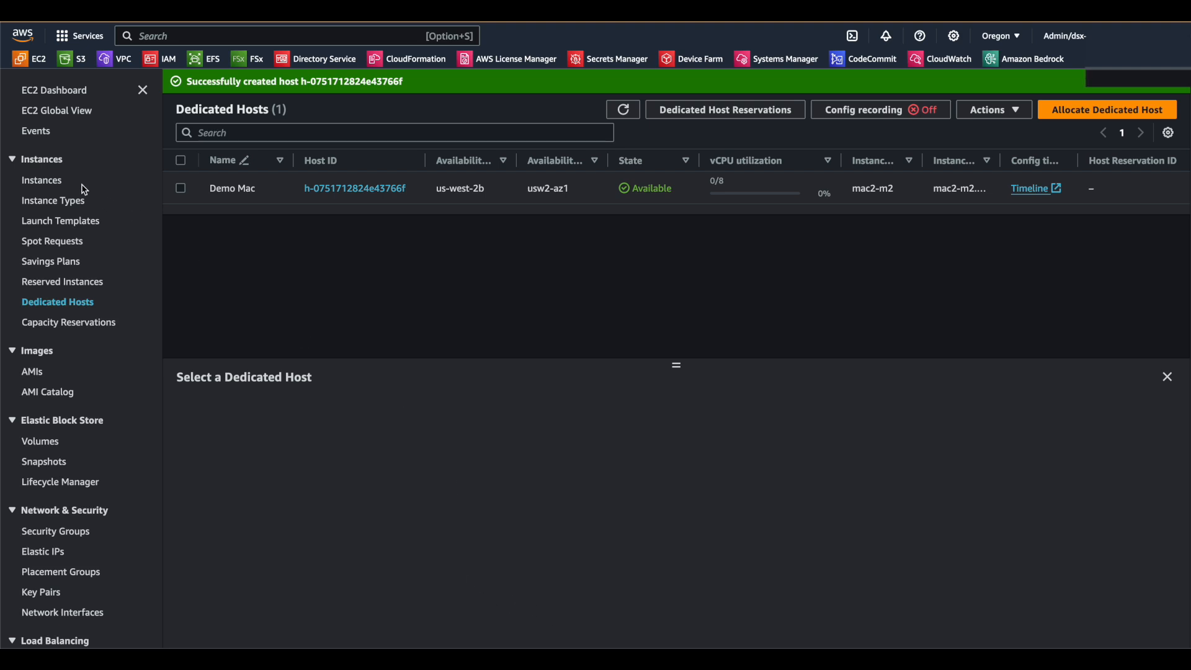
Start launching a new EC2 instance from the Instances page and name it "Demo Mac Instance".
left_click(54, 186)
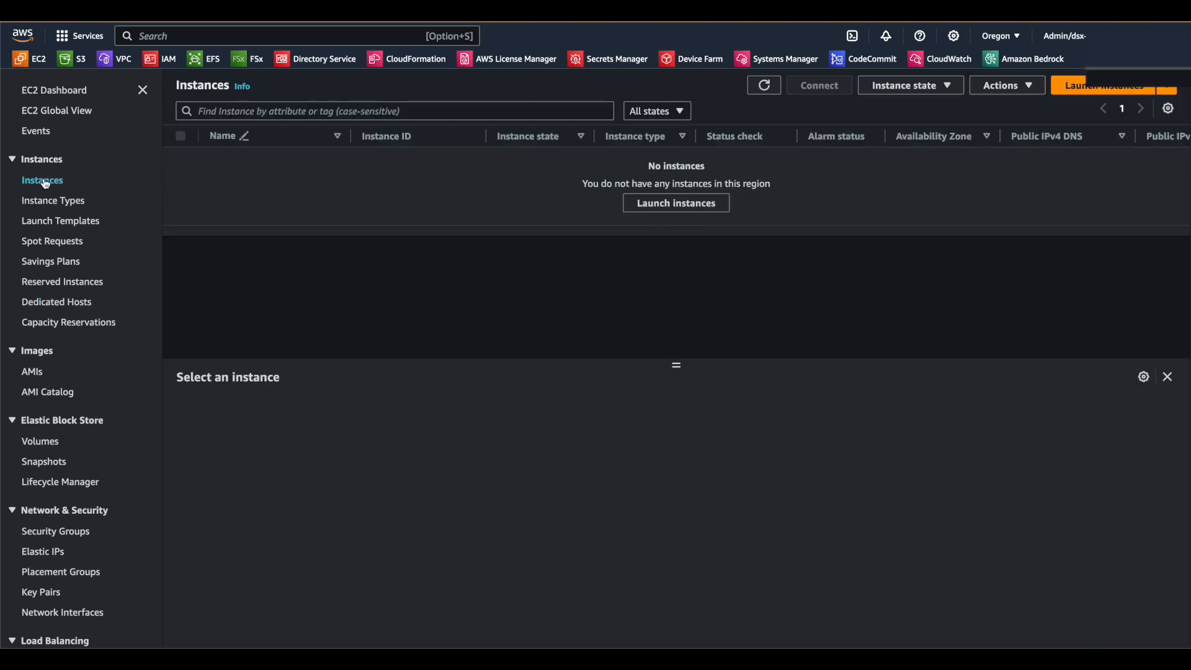
left_click(1076, 93)
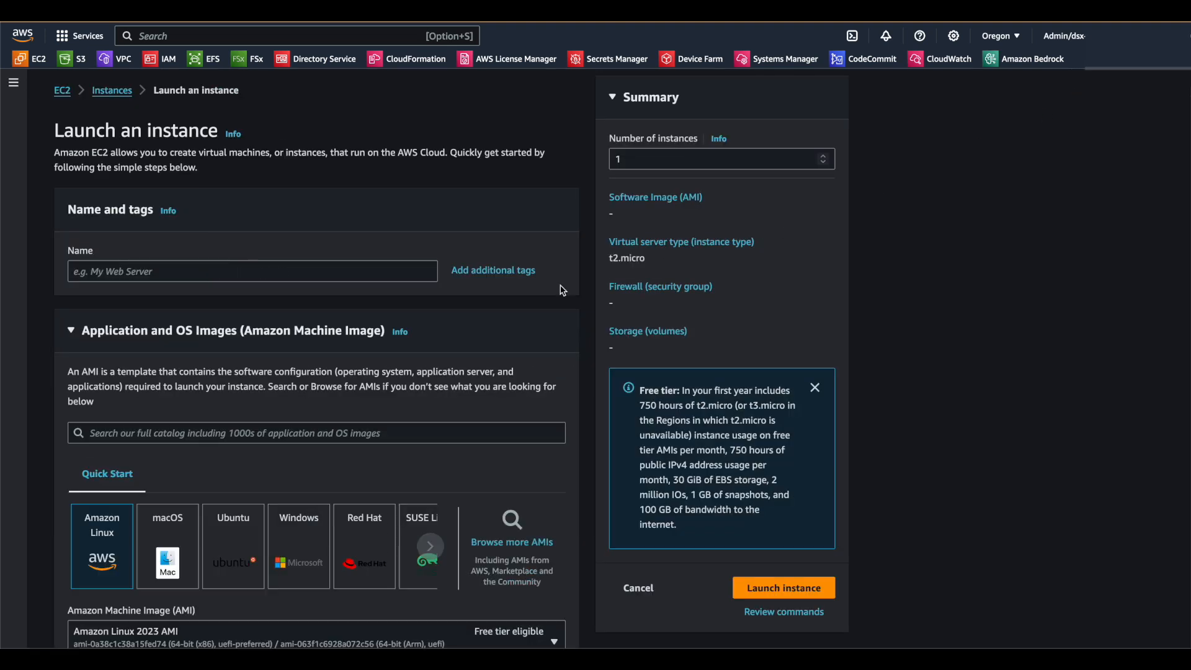
left_click(357, 270)
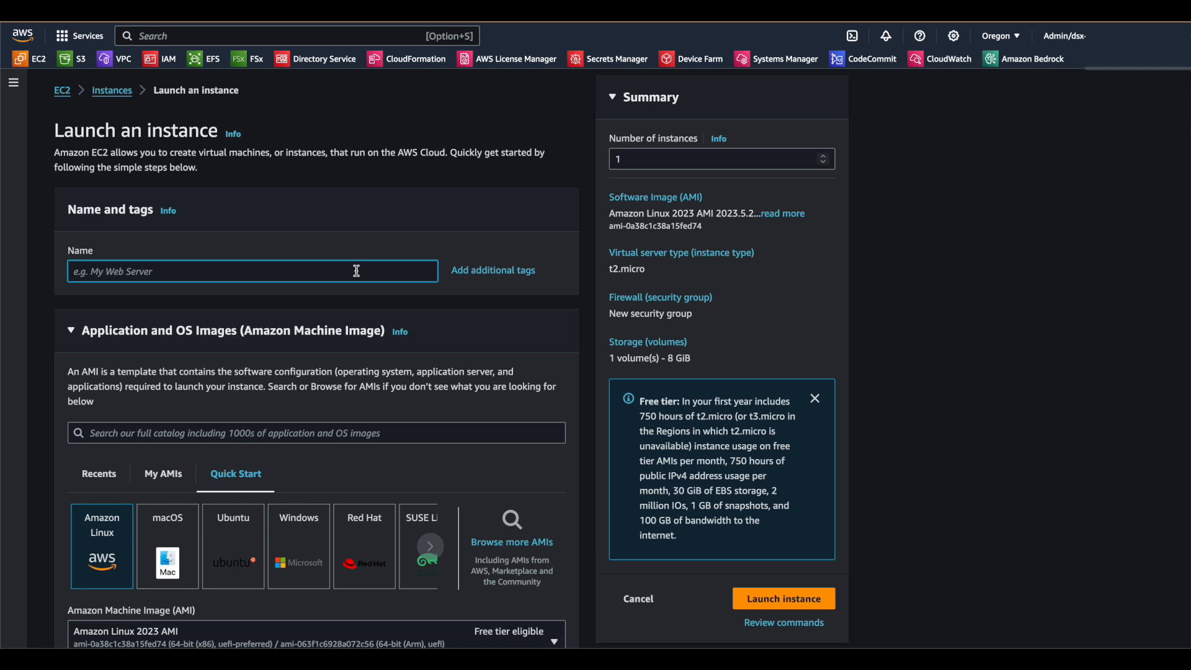
type("Demo Mac Instance")
Select macOS as the instance's quick-start operating system, using the macOS Sonoma machine image.
scroll(64, 338, "down", 3)
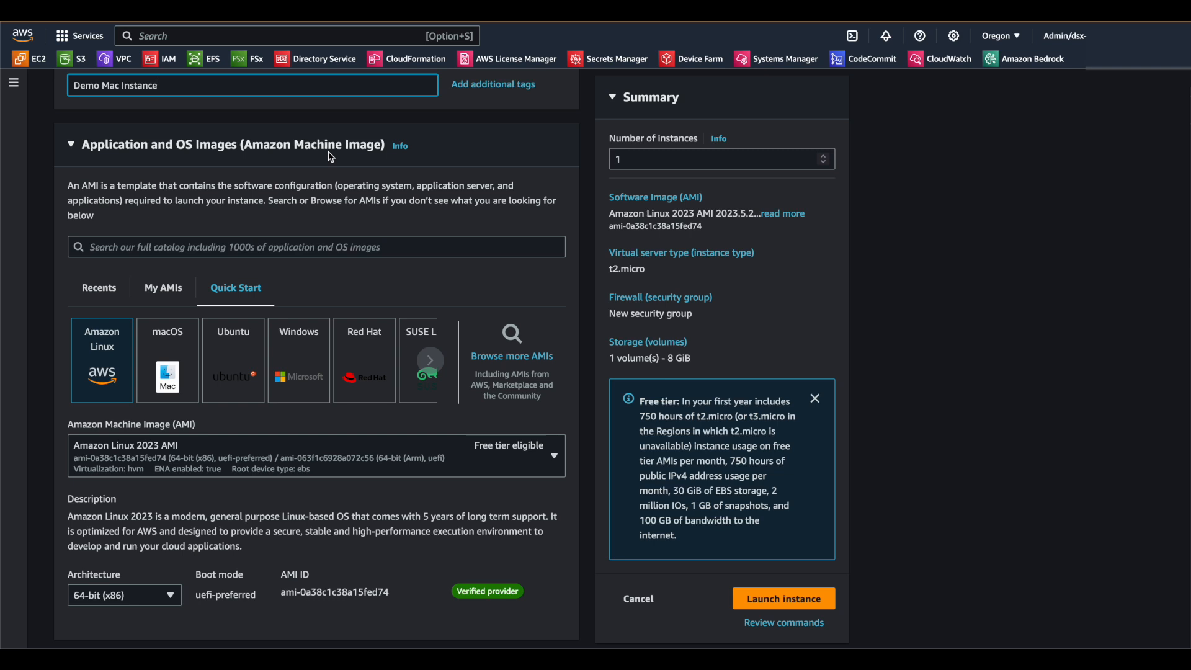
scroll(330, 156, "down", 1)
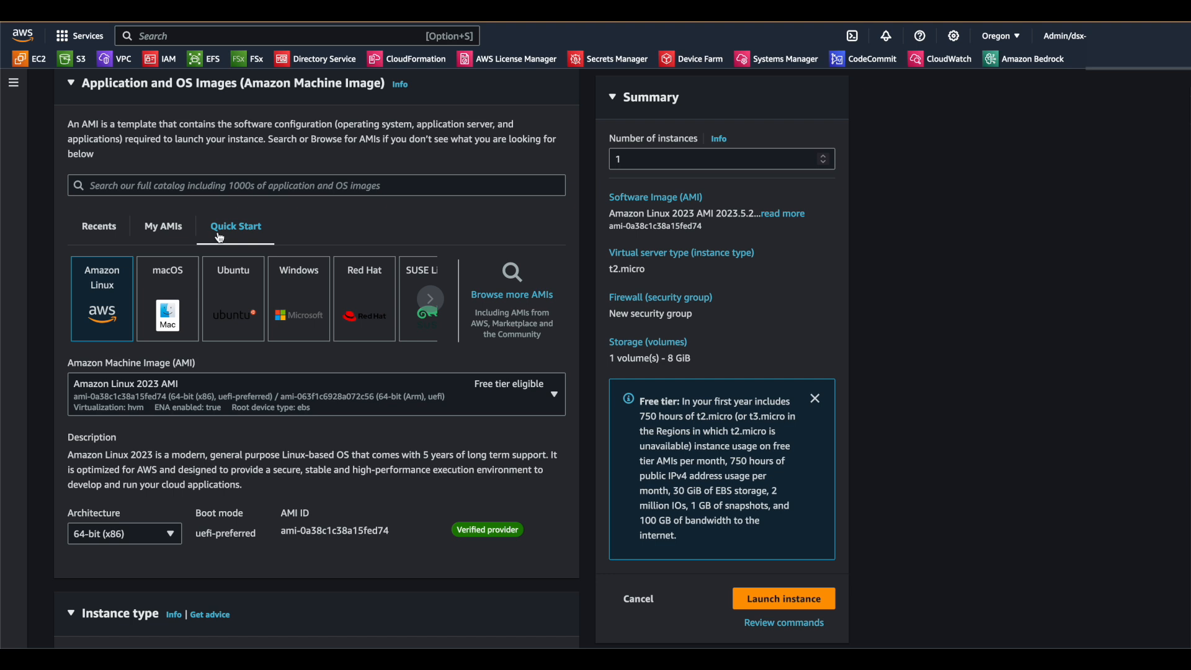
scroll(316, 217, "down", 1)
left_click(176, 234)
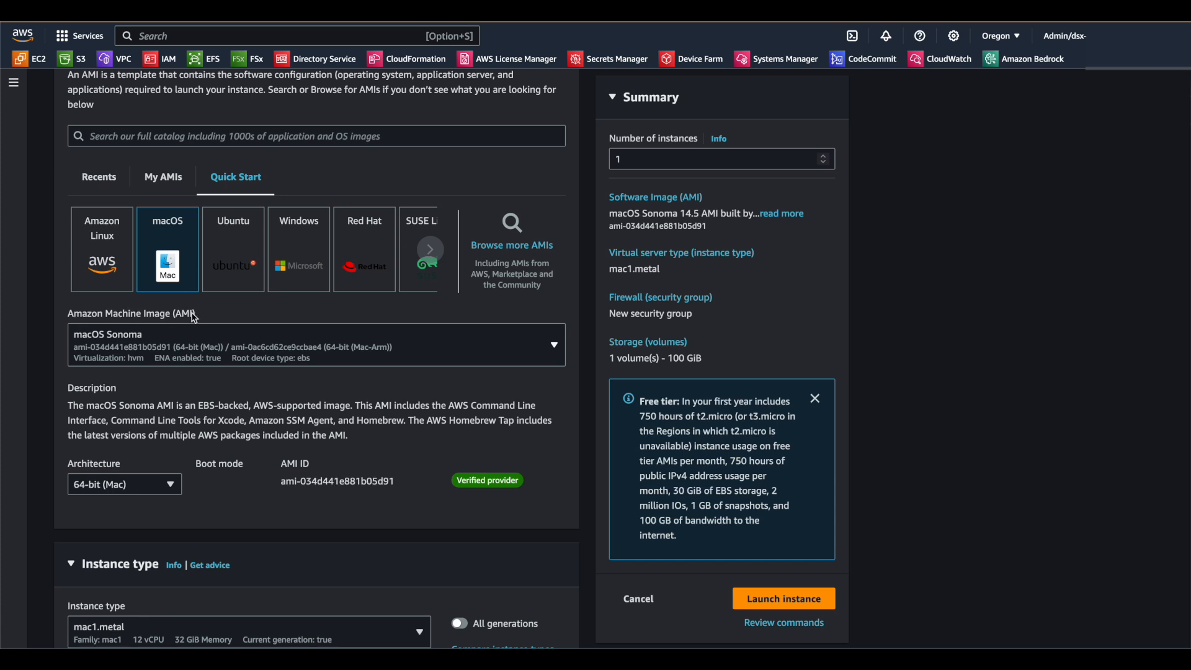
left_click(289, 352)
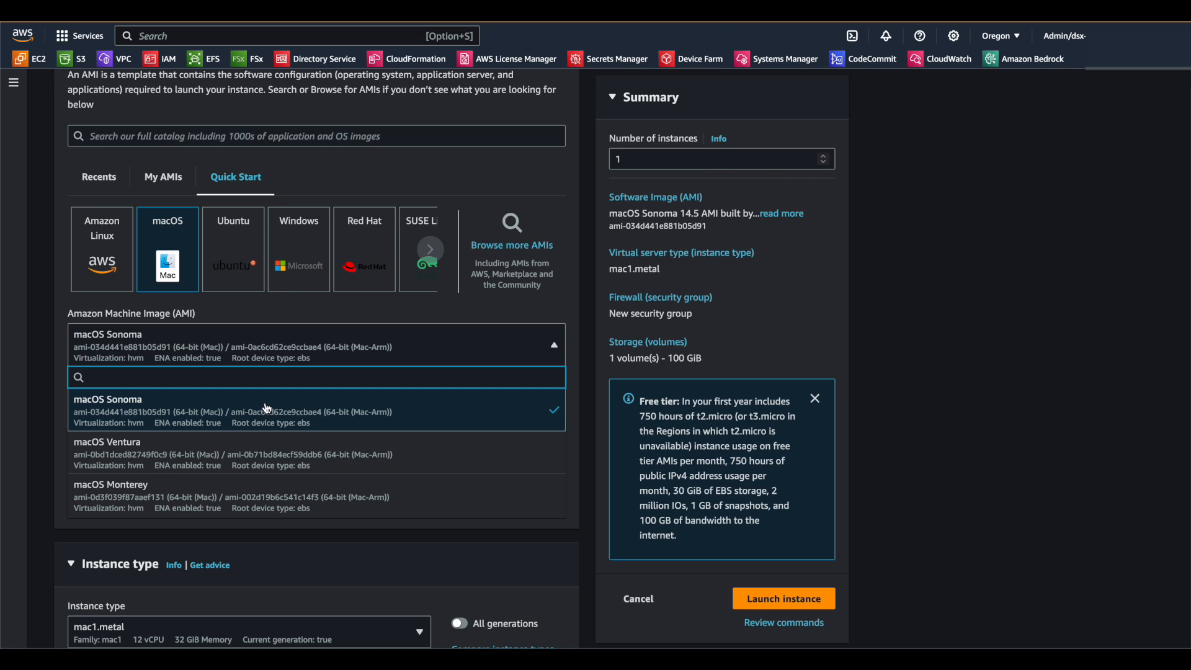
left_click(274, 319)
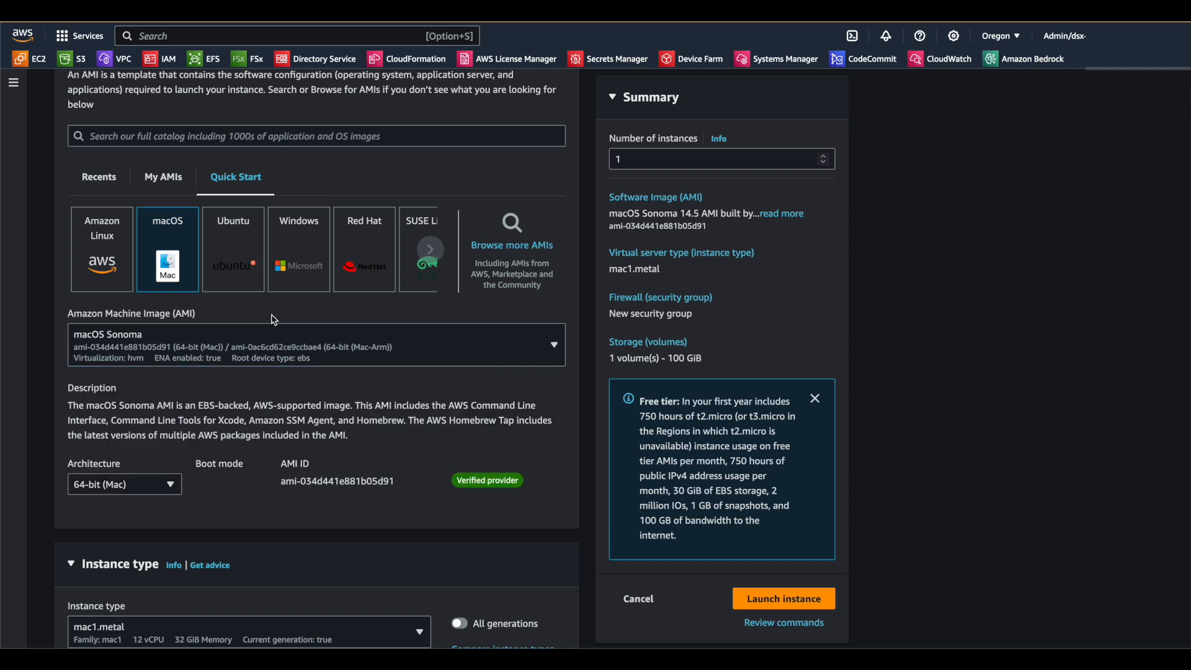
Set the macOS Sonoma image architecture to 64-bit (Mac-Arm) and keep mac2-m2.metal as the instance type.
scroll(272, 397, "down", 3)
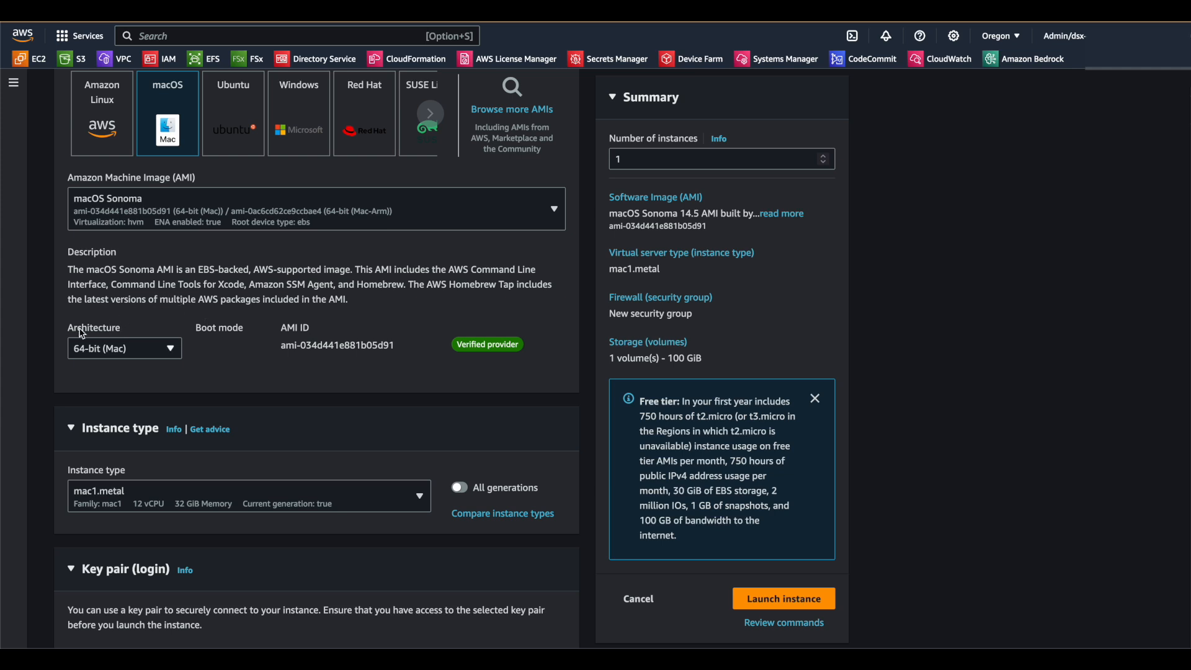
left_click(171, 349)
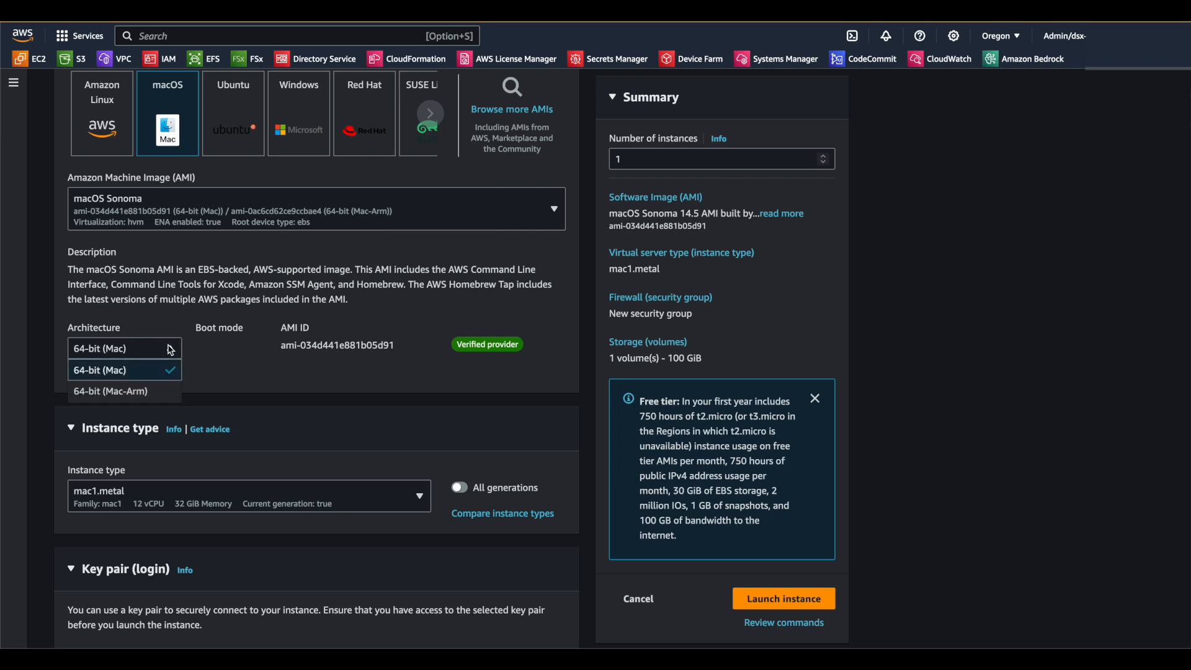
left_click(170, 388)
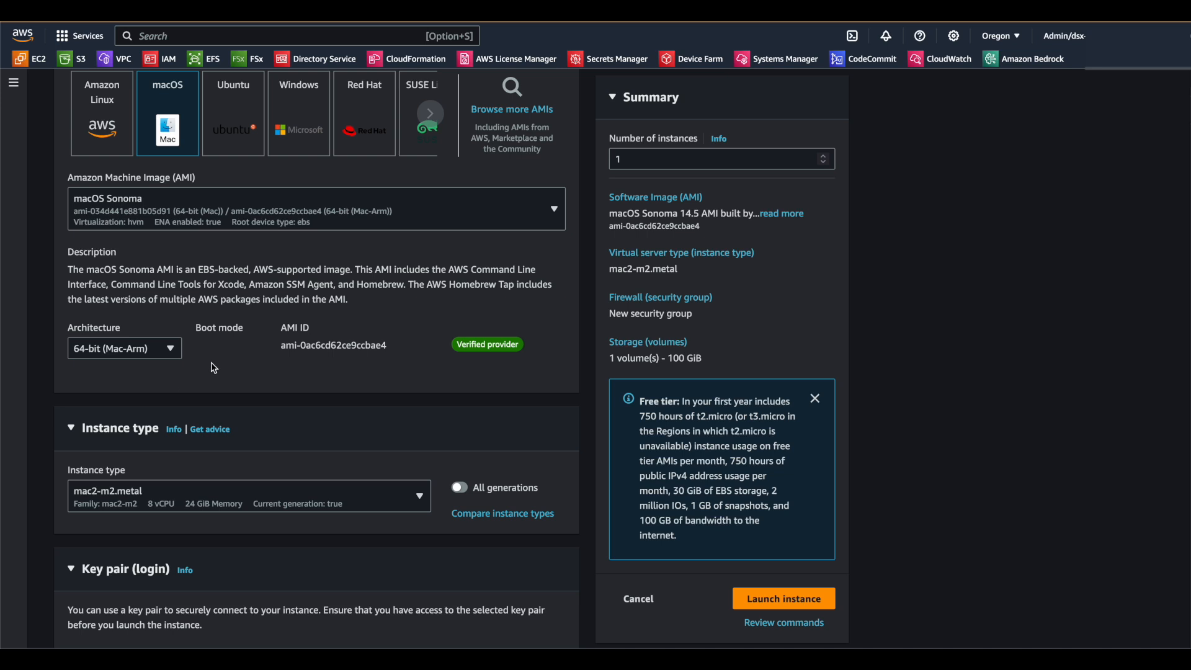
scroll(276, 339, "down", 2)
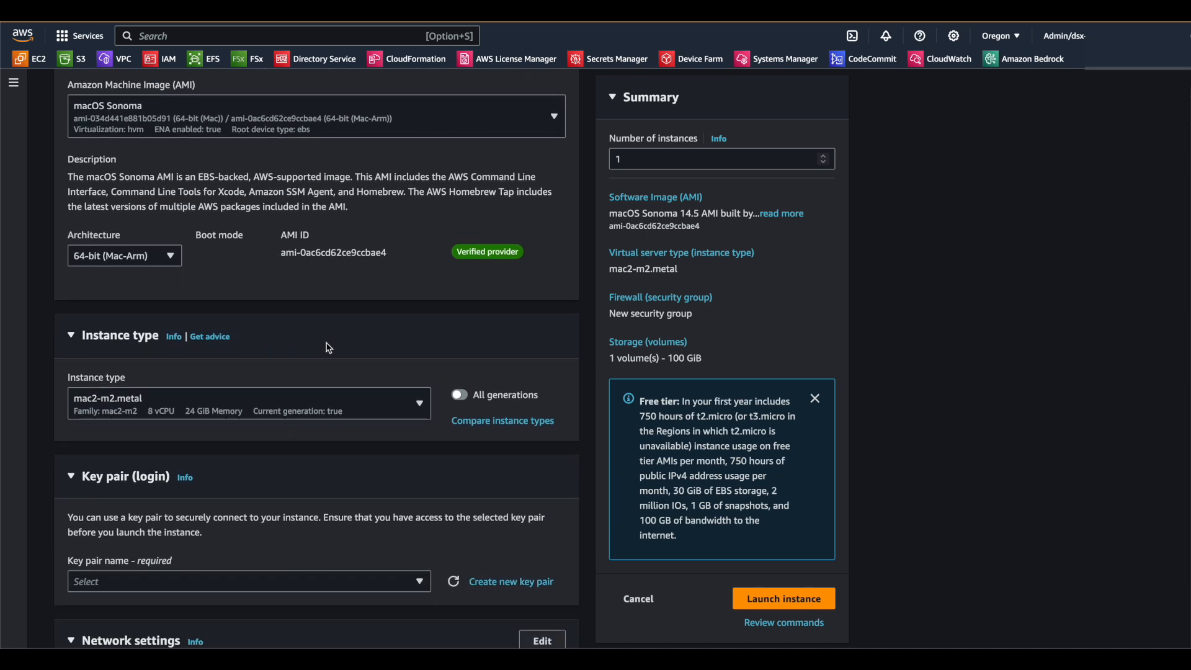
left_click(409, 401)
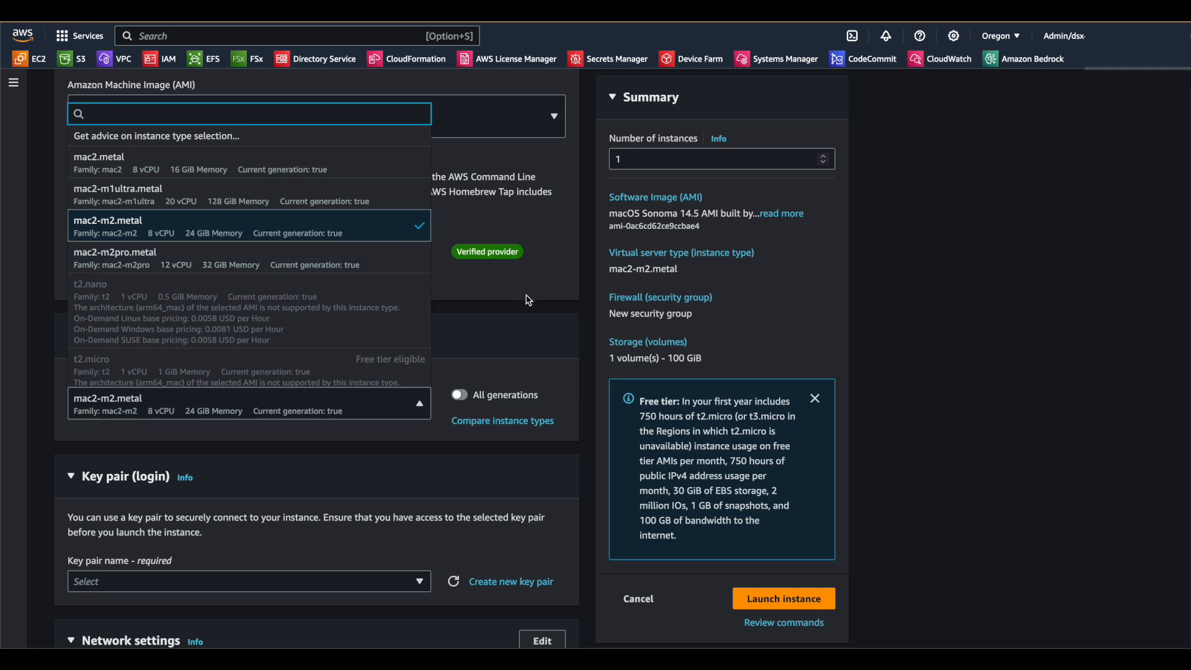
left_click(477, 467)
Choose an existing login key pair for the instance.
scroll(256, 452, "down", 3)
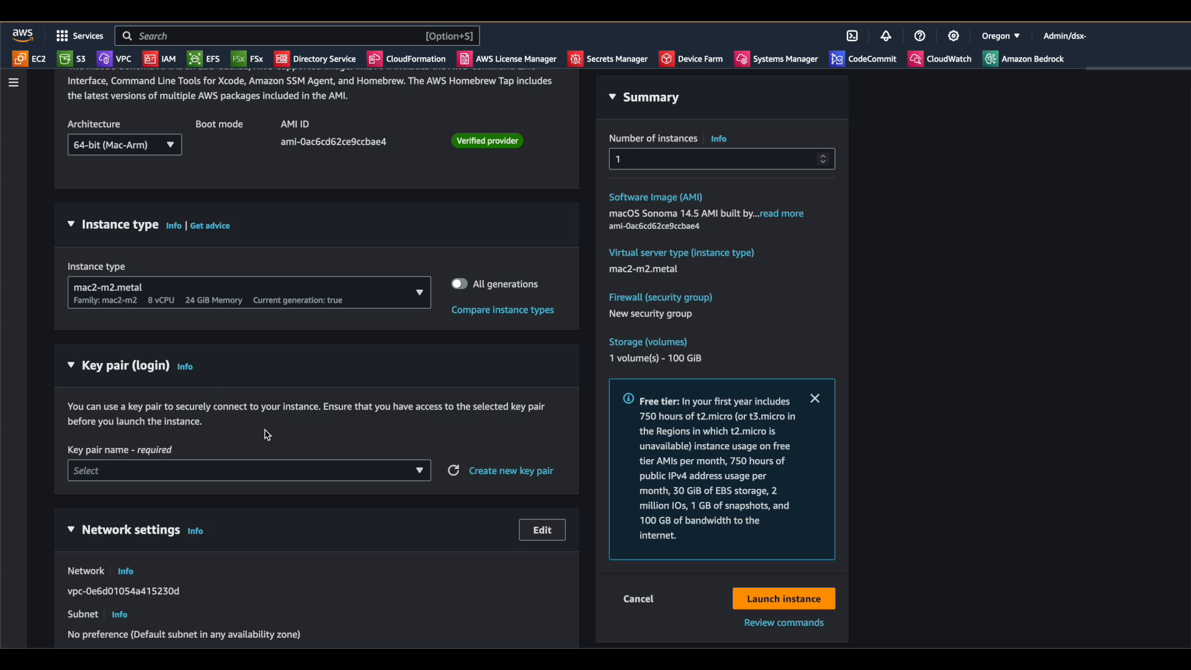
left_click(418, 470)
left_click(422, 541)
Use a new security group for the instance and restrict its SSH traffic source to My IP.
scroll(406, 403, "down", 7)
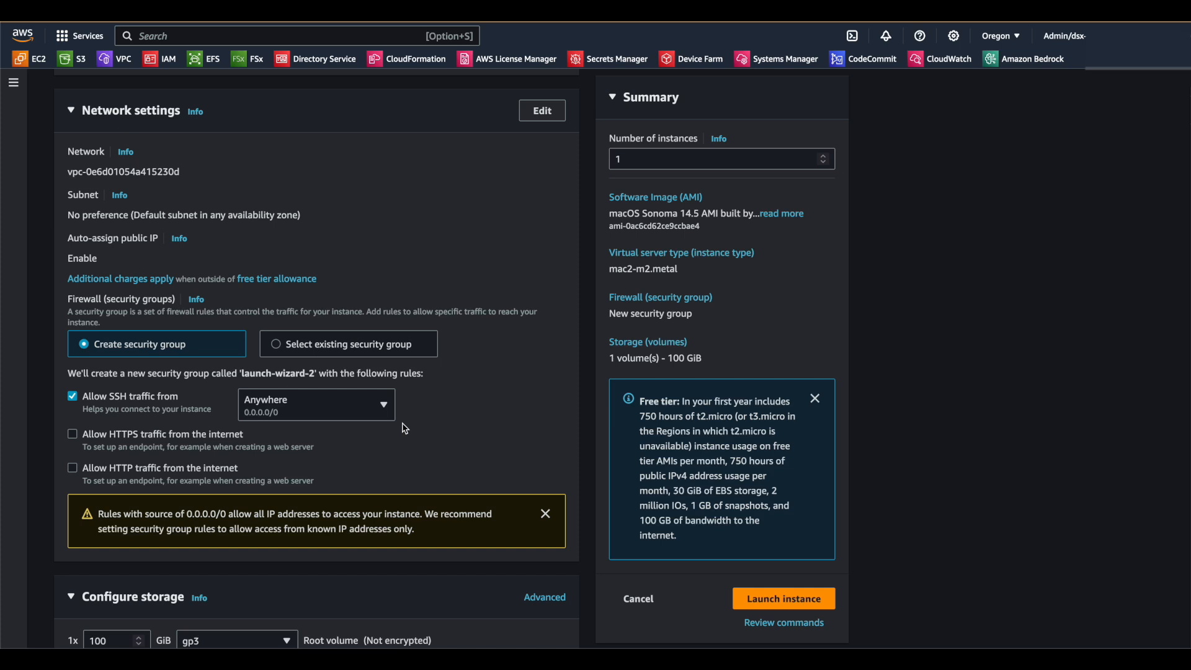
left_click(354, 348)
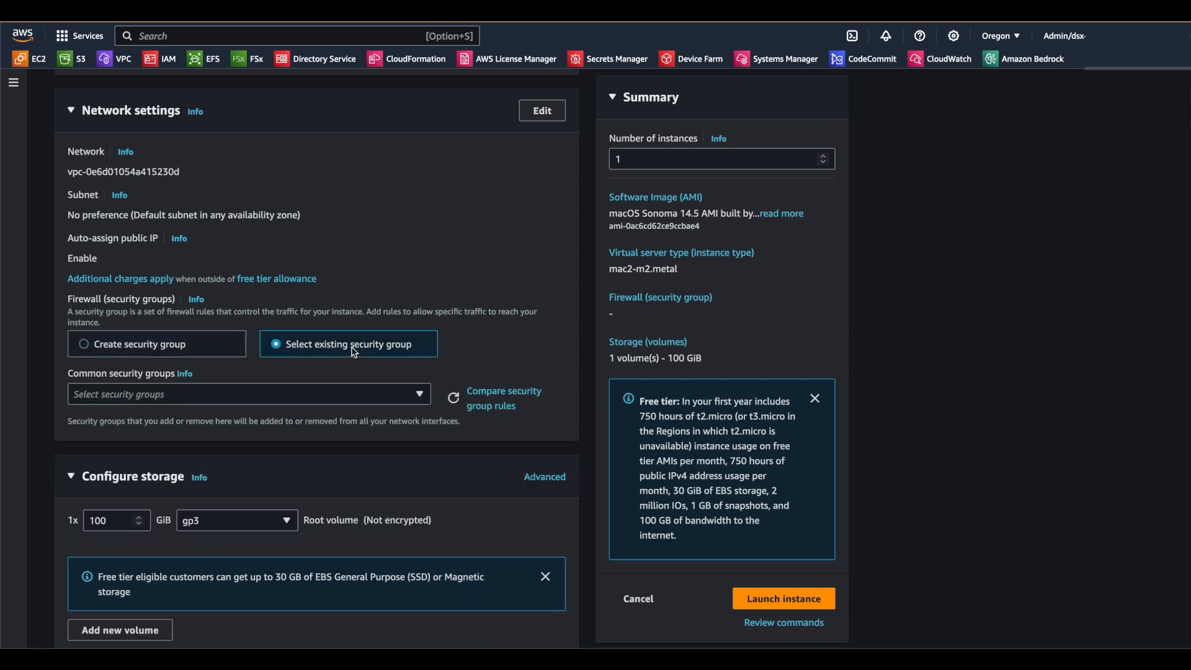
left_click(218, 349)
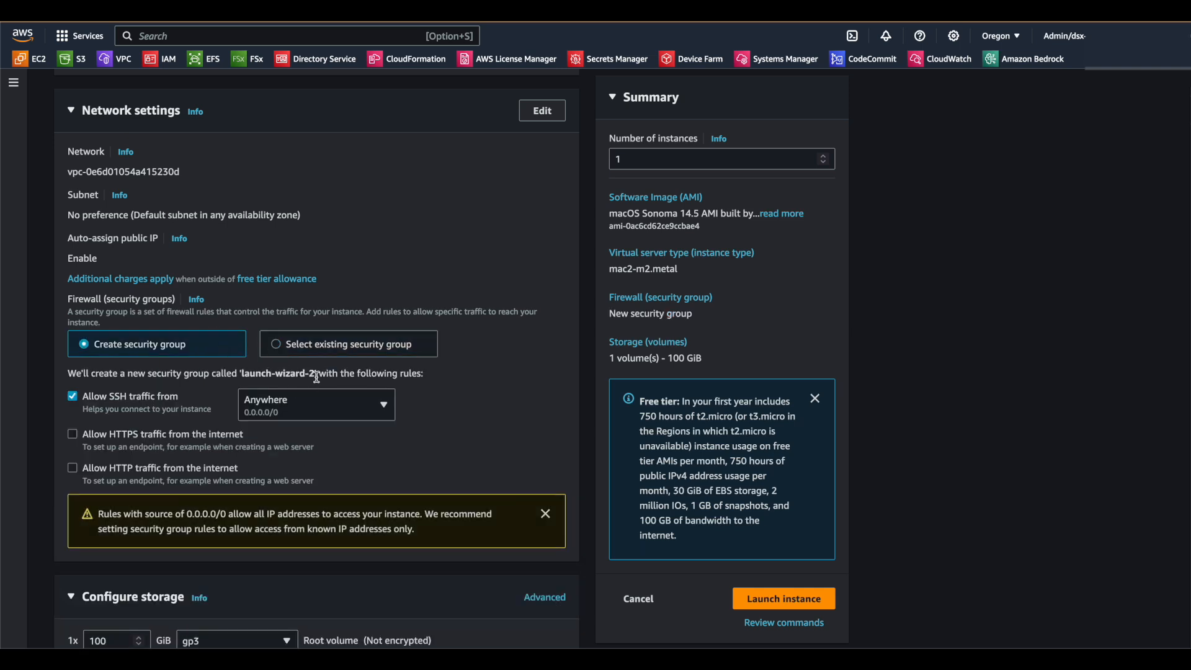
left_click(375, 403)
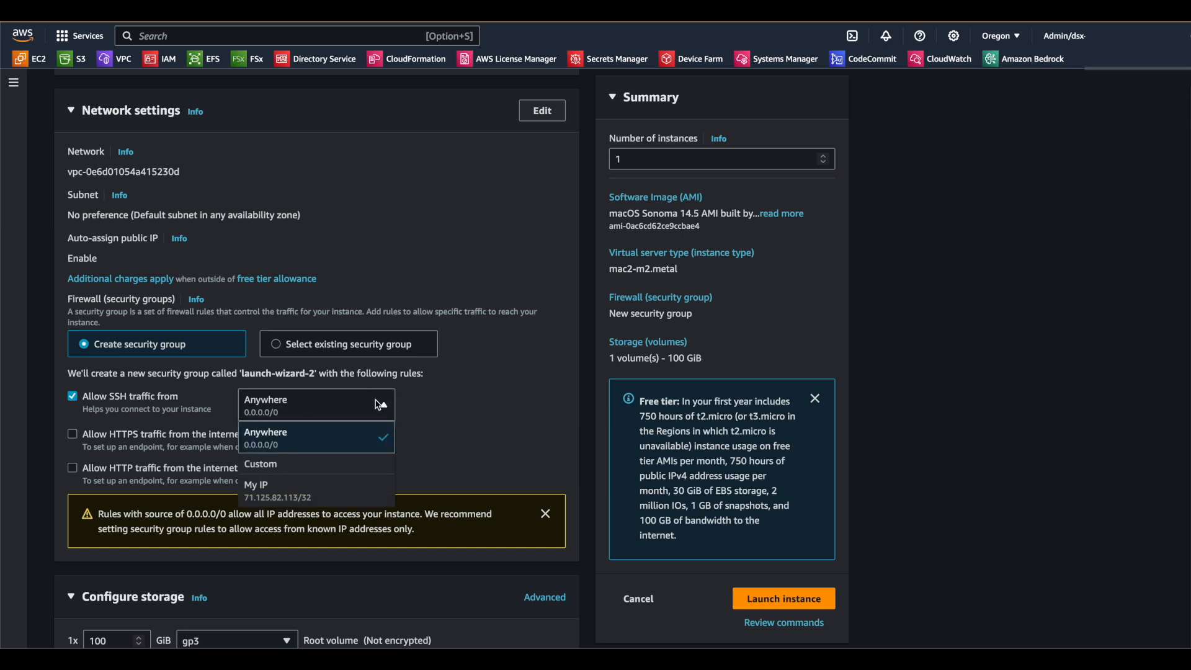
left_click(374, 500)
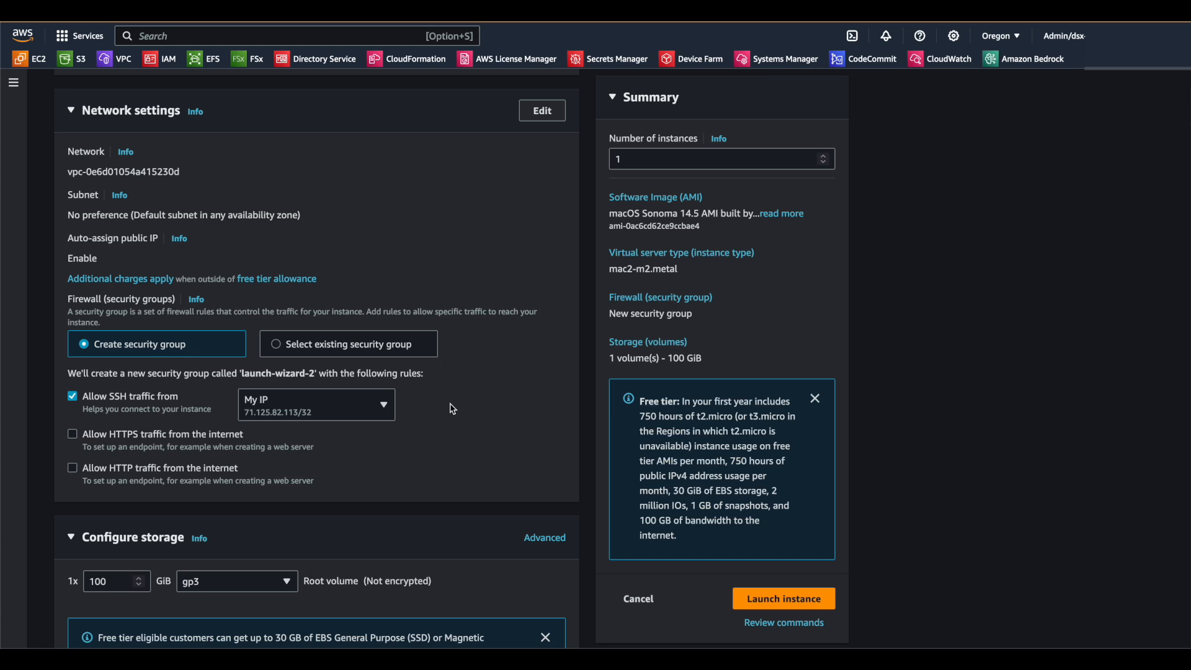
Show the root volume's advanced storage settings and set its IOPS to 10000 and throughput to 400.
scroll(452, 408, "down", 5)
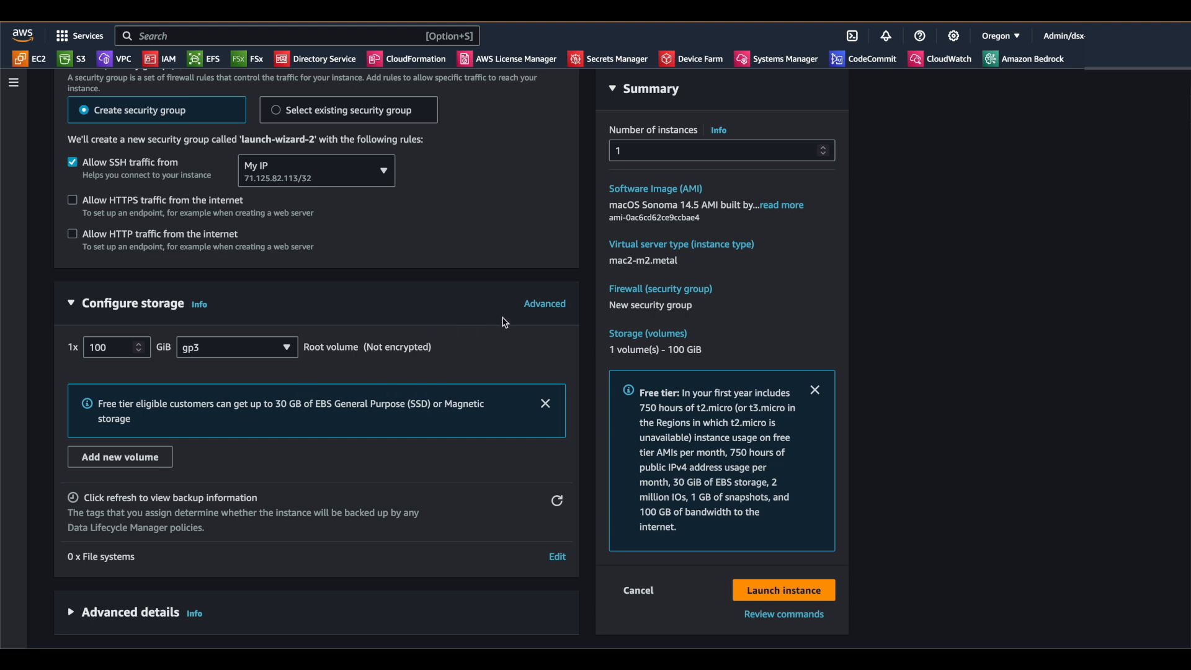
left_click(532, 307)
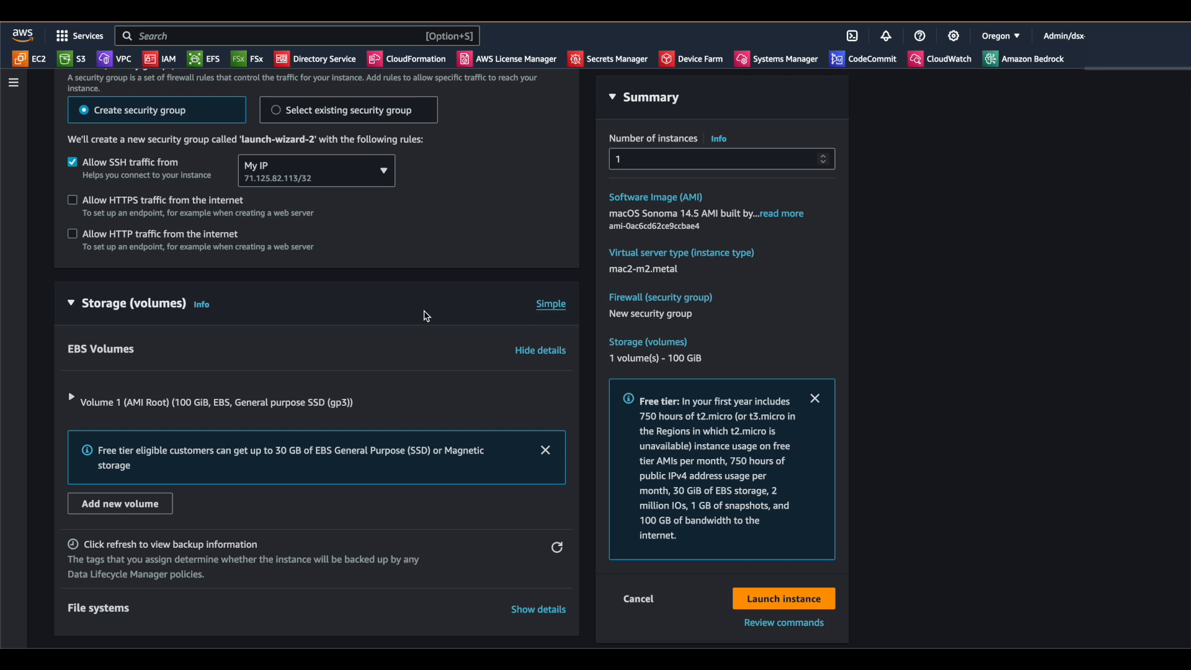
scroll(427, 315, "down", 2)
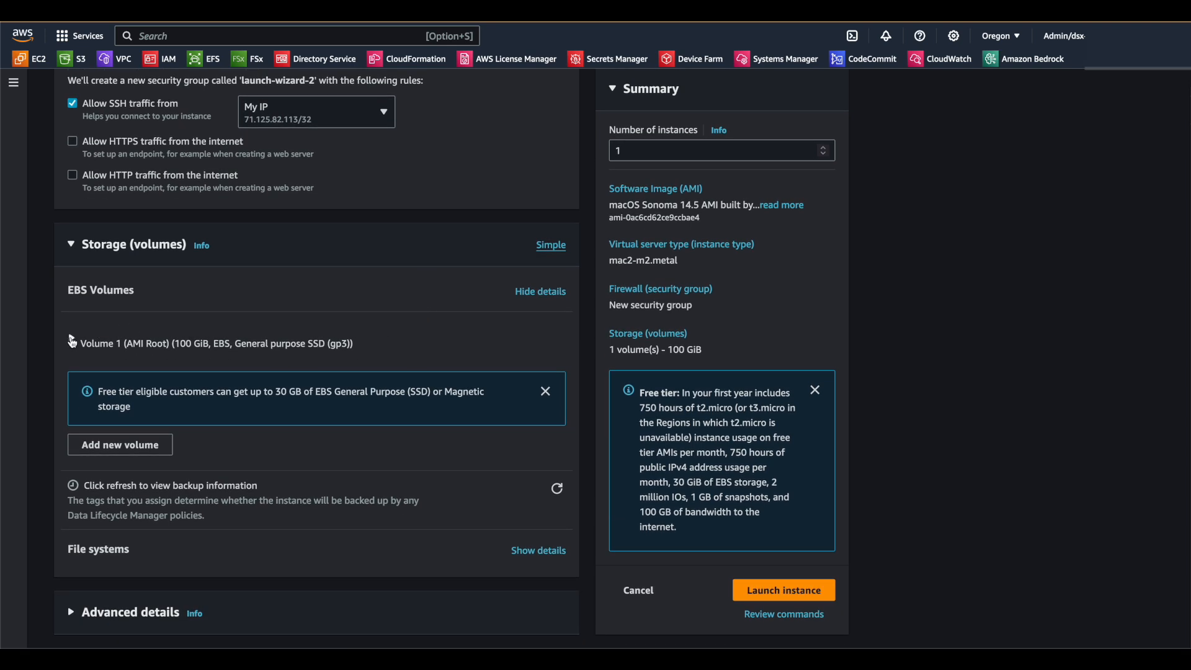
left_click(72, 341)
scroll(451, 333, "down", 4)
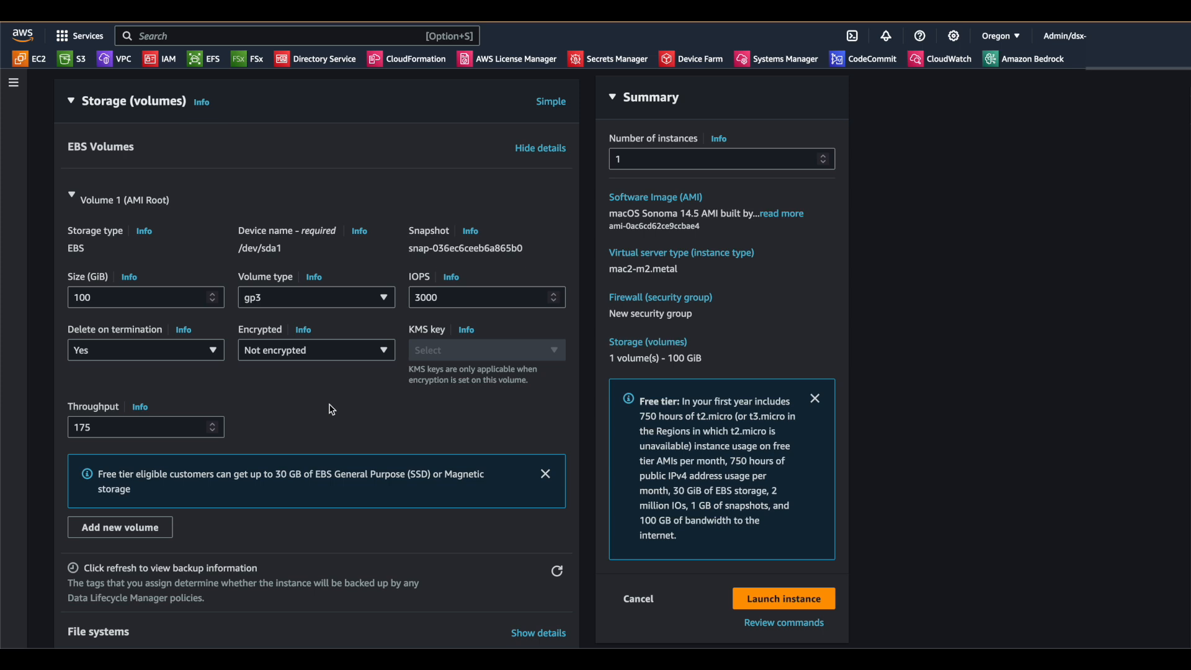
left_click_drag(443, 297, 392, 295)
type("10000")
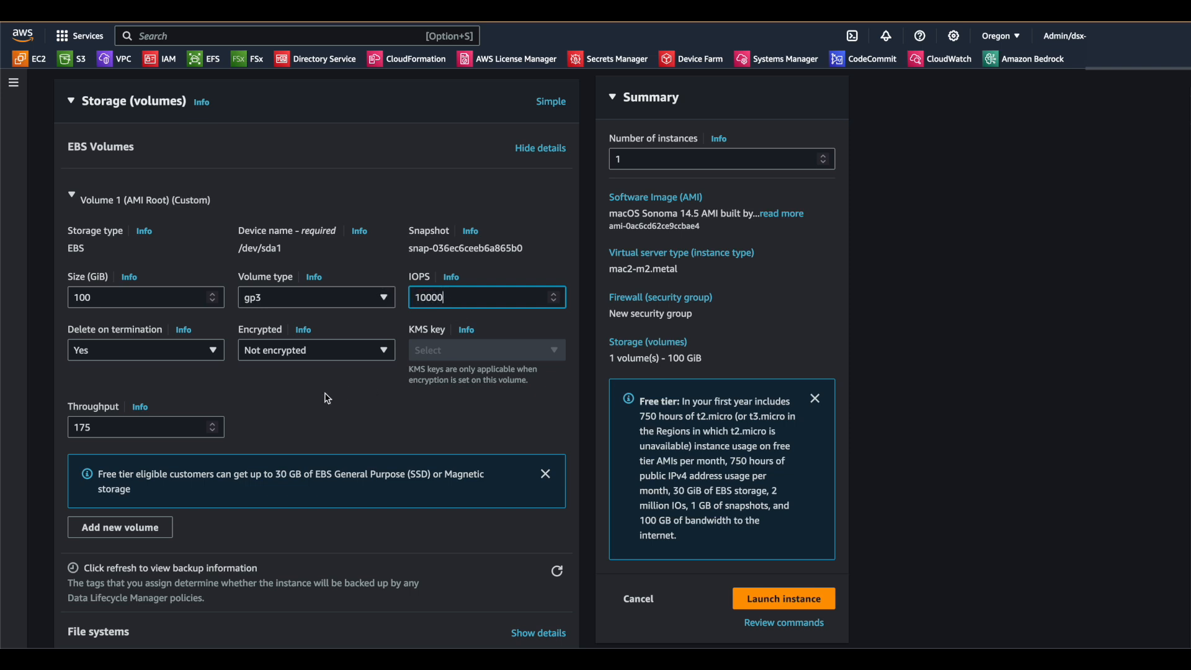
left_click_drag(177, 425, 53, 407)
type("400")
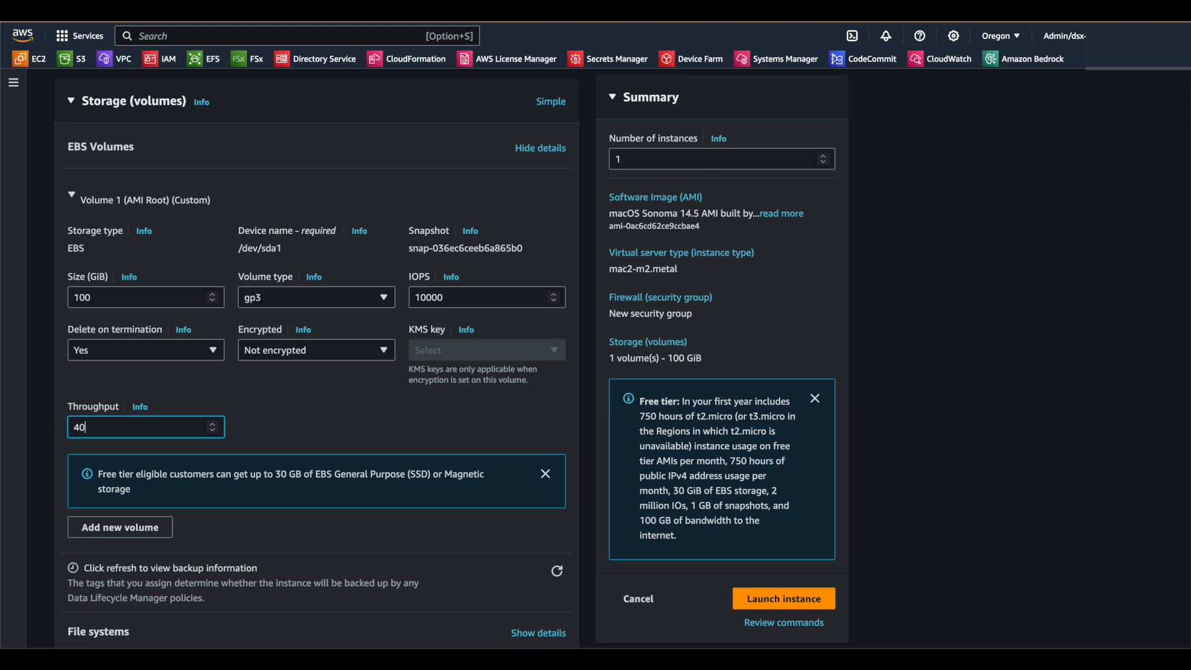
left_click(298, 404)
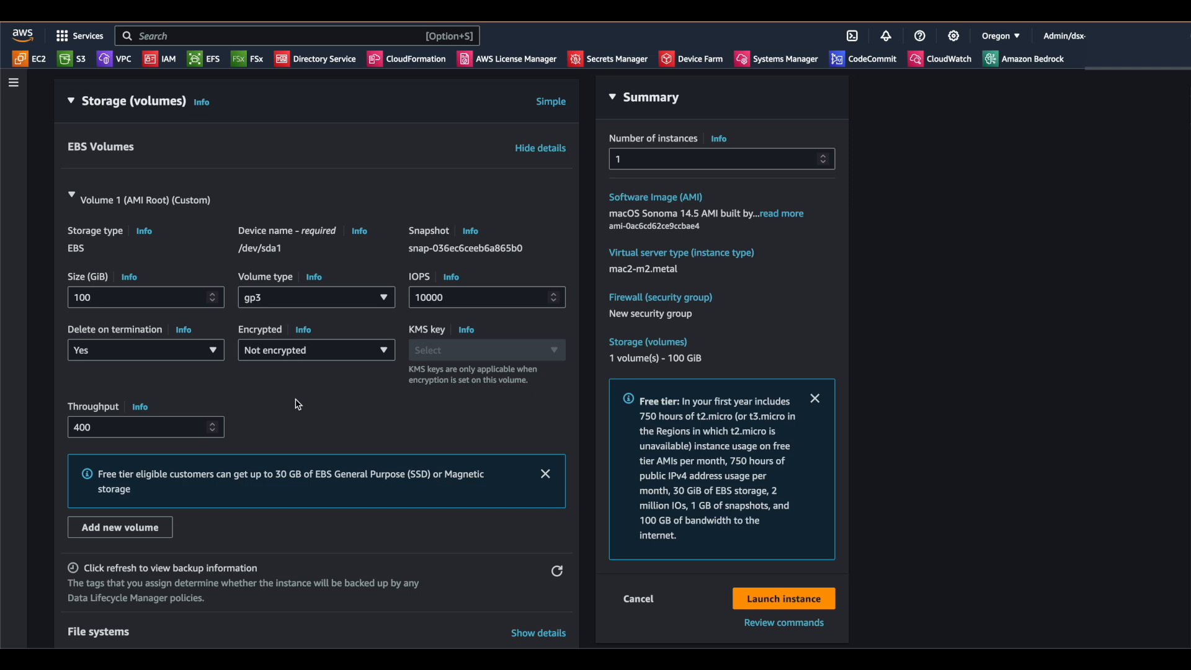
Expand the advanced instance details and assign MMSecretEC2 as the IAM instance profile.
scroll(298, 405, "down", 3)
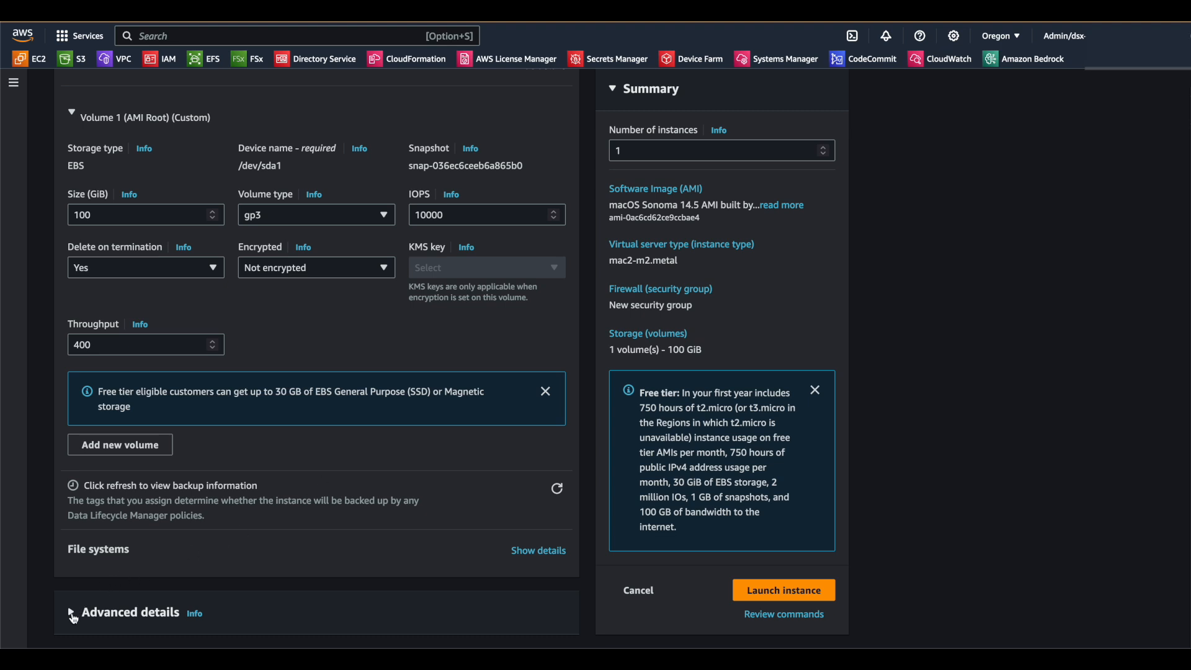
left_click(72, 613)
scroll(876, 572, "down", 10)
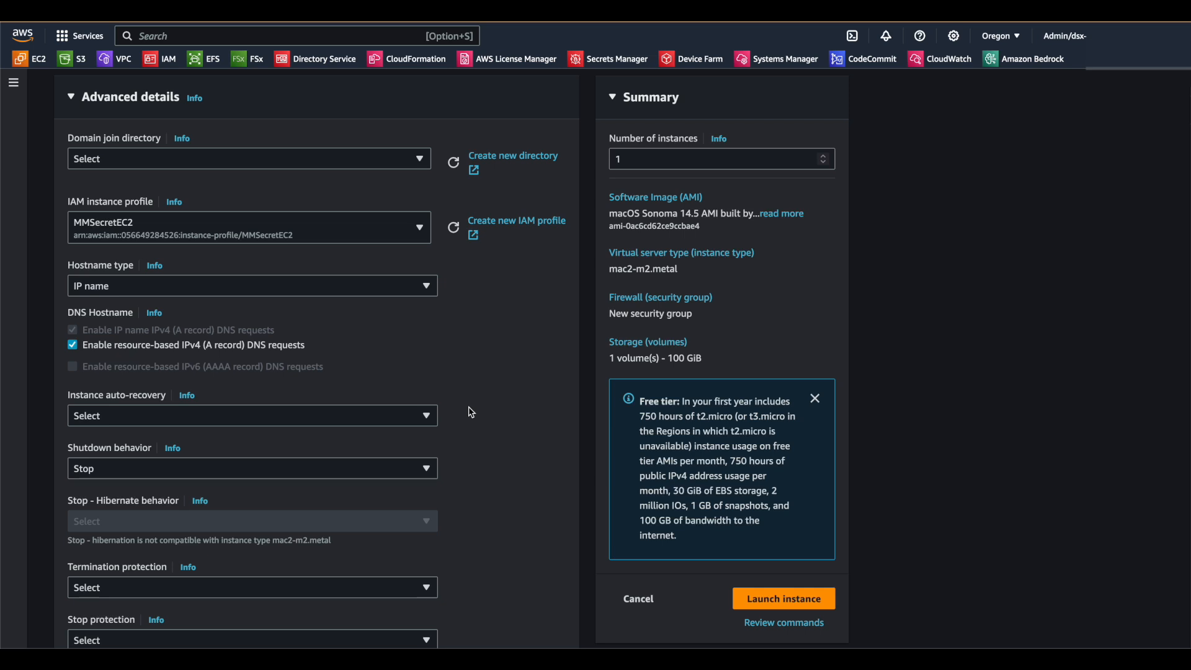
Set the instance's tenancy to Dedicated host and look at the choices for targeting the host, leaving them unselected.
scroll(471, 413, "down", 5)
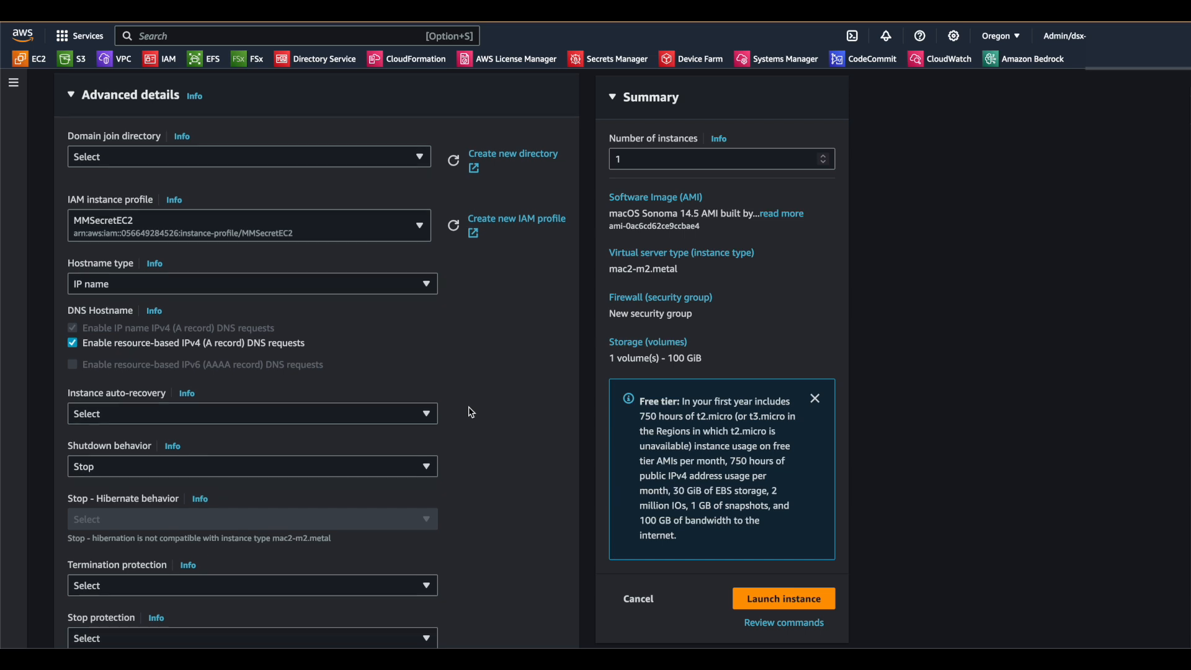
scroll(471, 413, "down", 6)
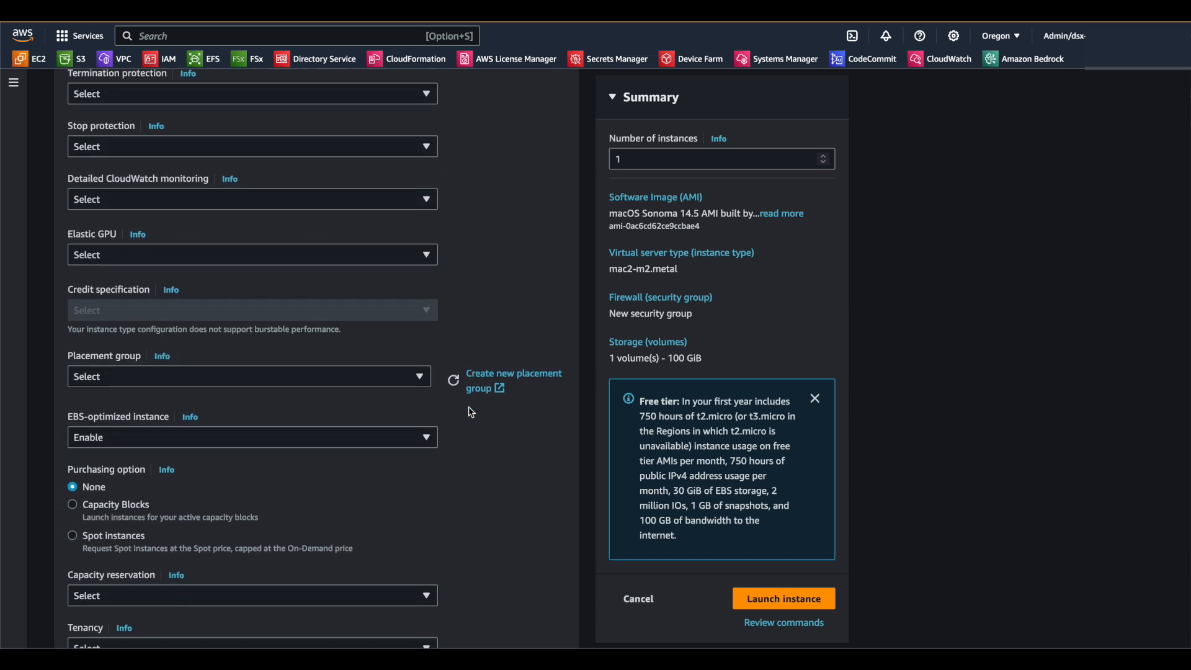
scroll(471, 412, "down", 3)
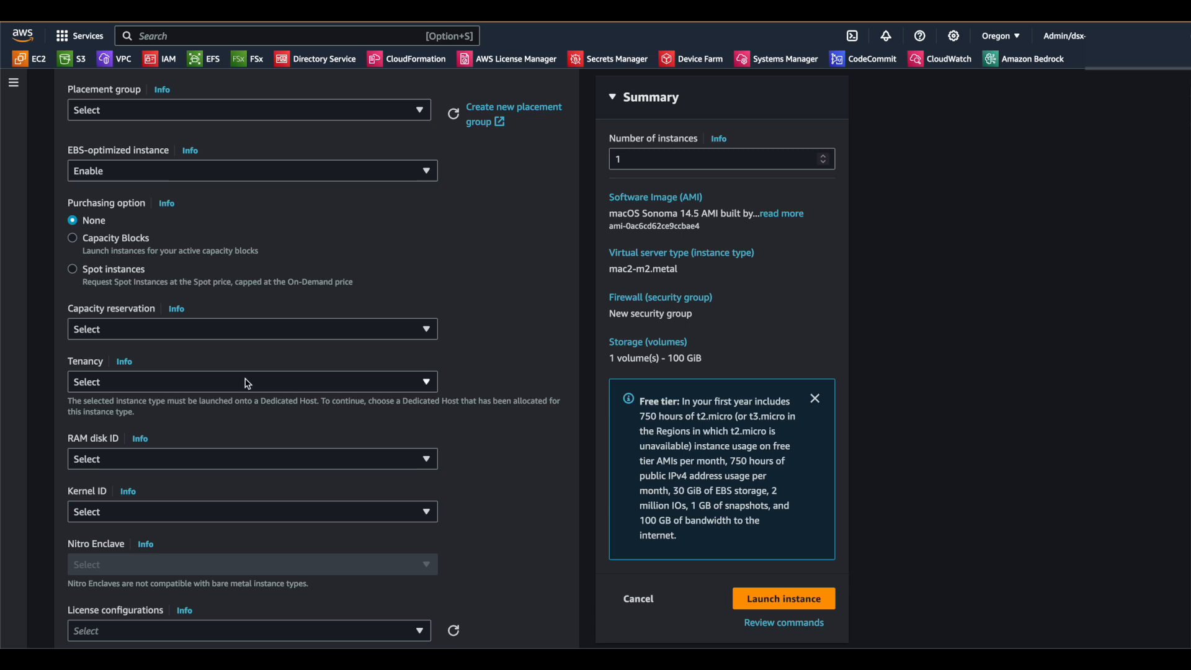
left_click(432, 381)
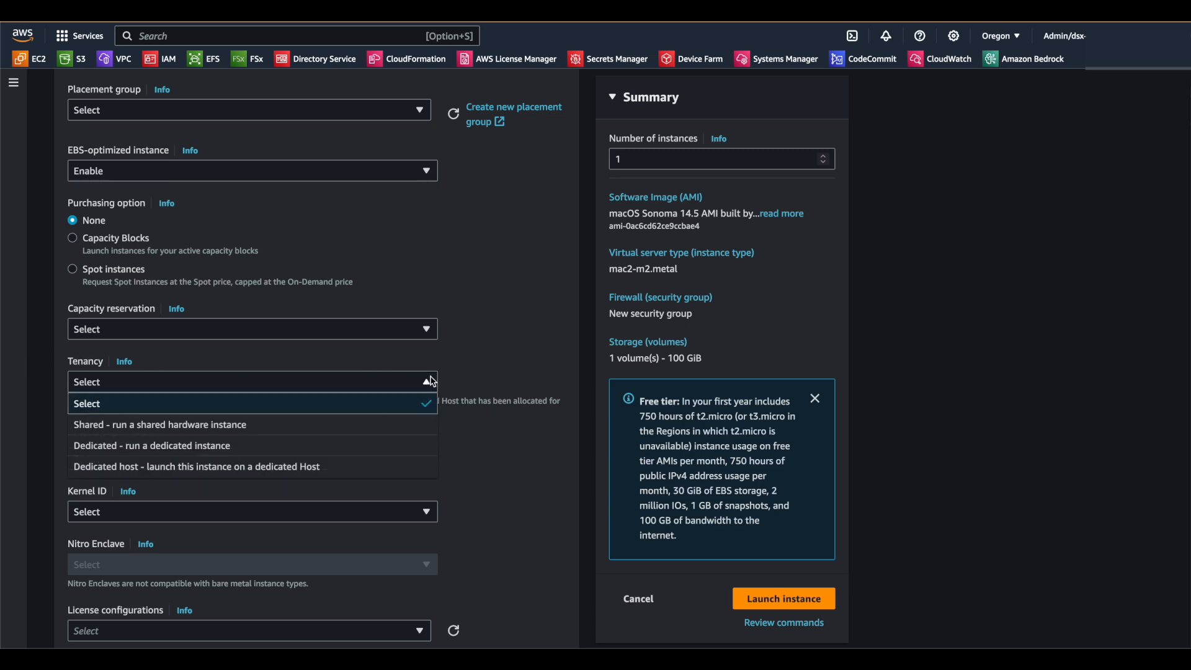
left_click(419, 465)
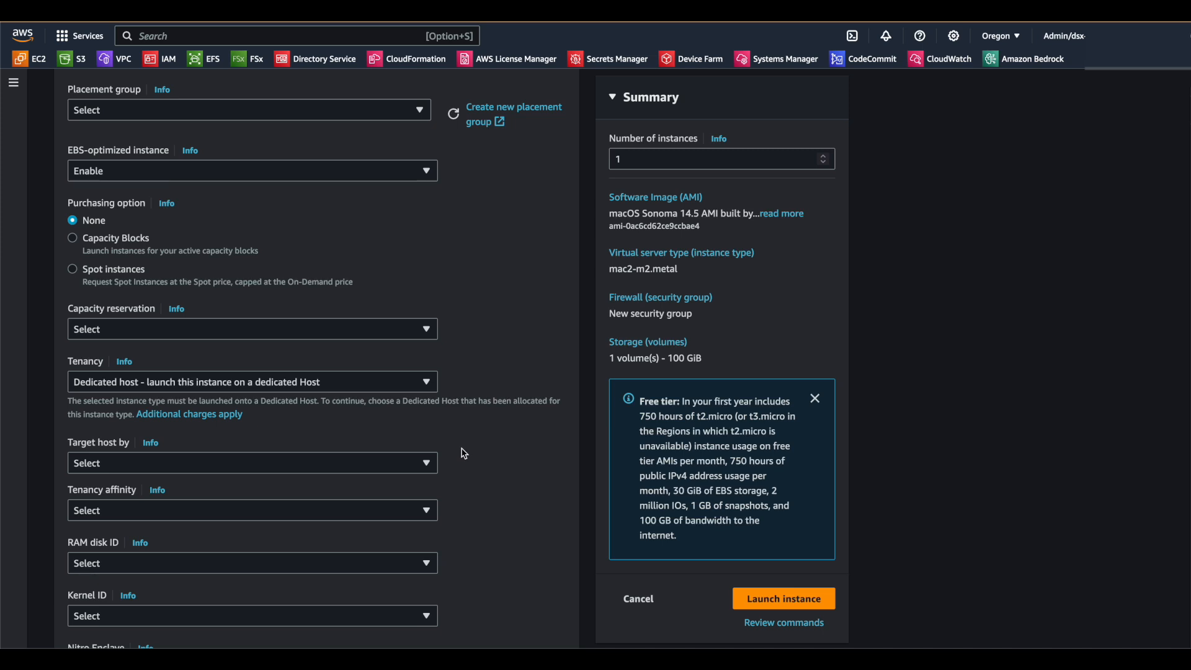
left_click(429, 470)
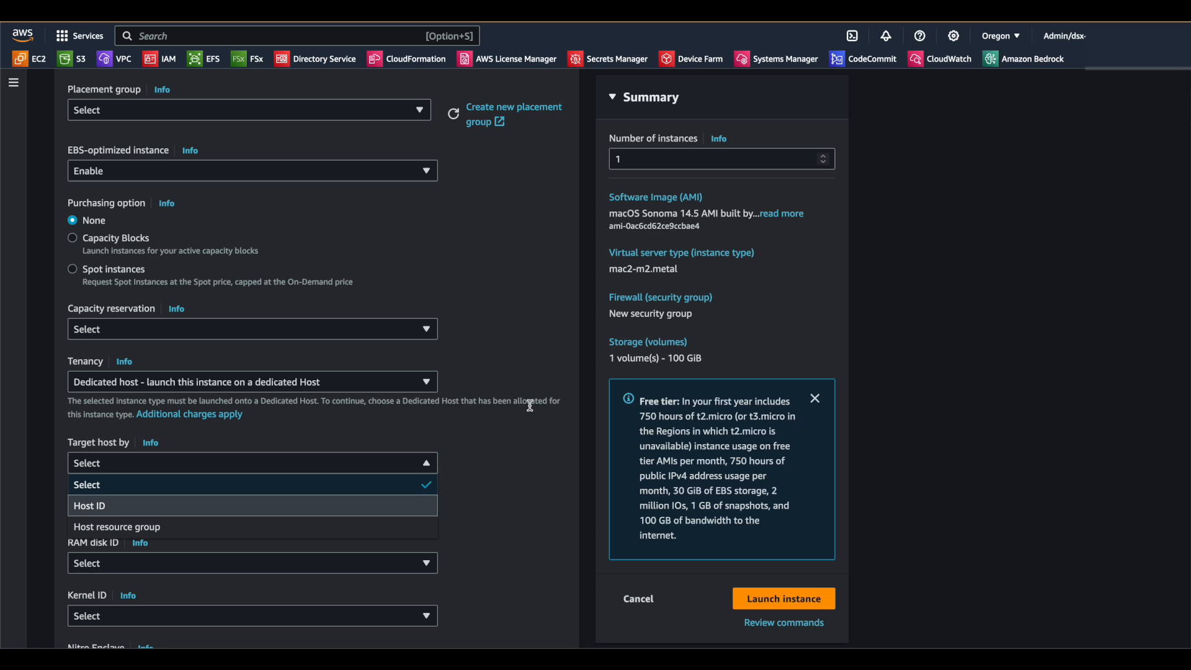
left_click(501, 465)
Launch the configured Mac instance with empty user data and open its entry in the Instances list.
scroll(486, 501, "down", 1)
scroll(486, 501, "down", 8)
scroll(485, 501, "down", 3)
scroll(434, 535, "down", 2)
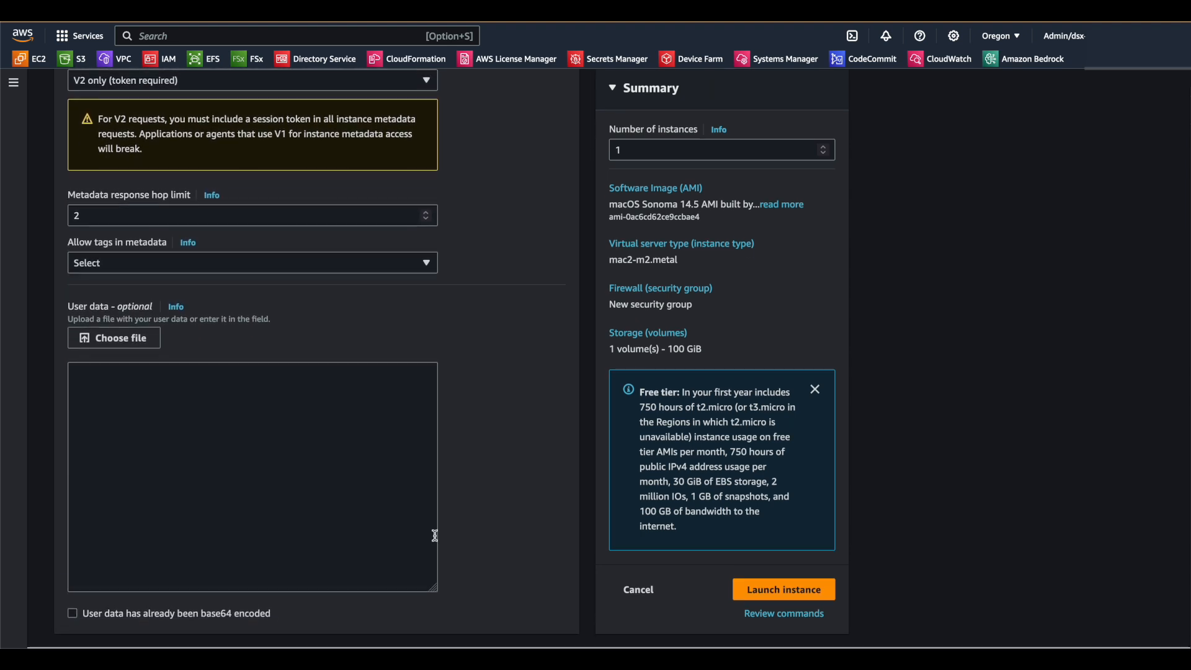
left_click(184, 464)
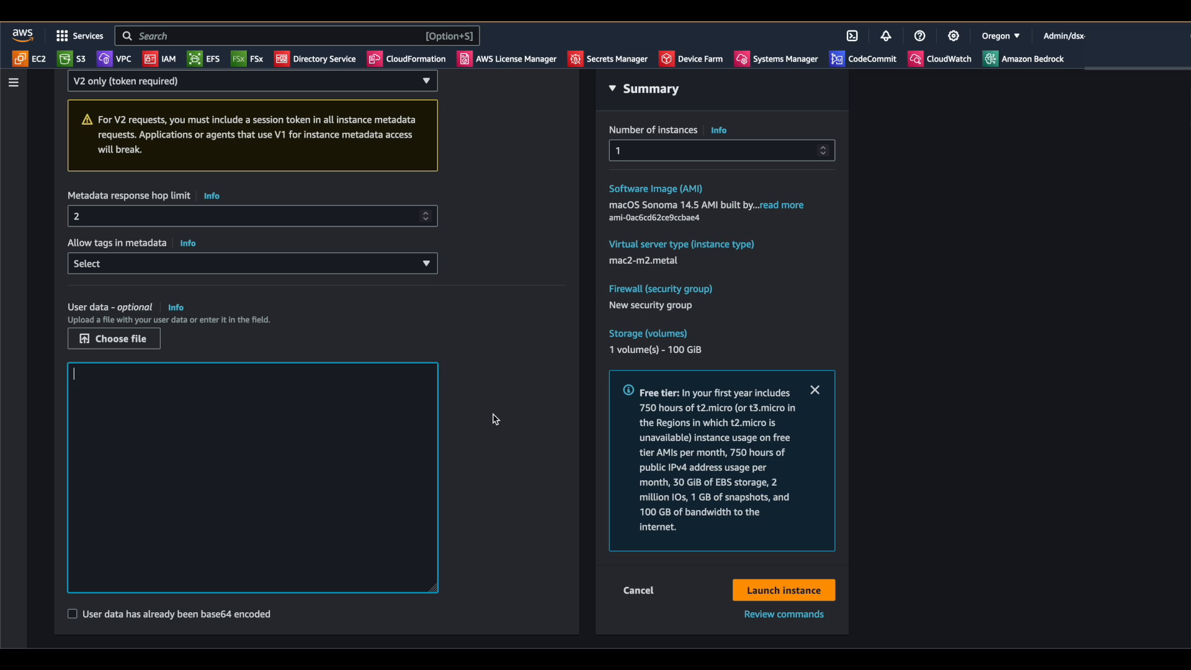
left_click(743, 592)
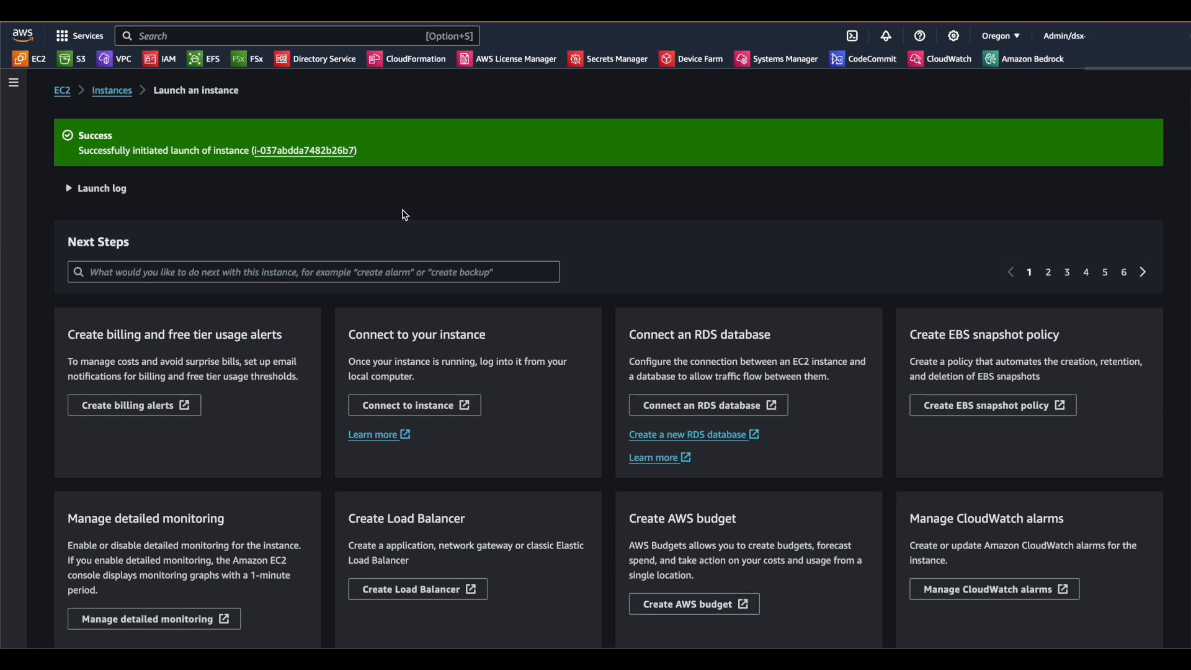
left_click(299, 148)
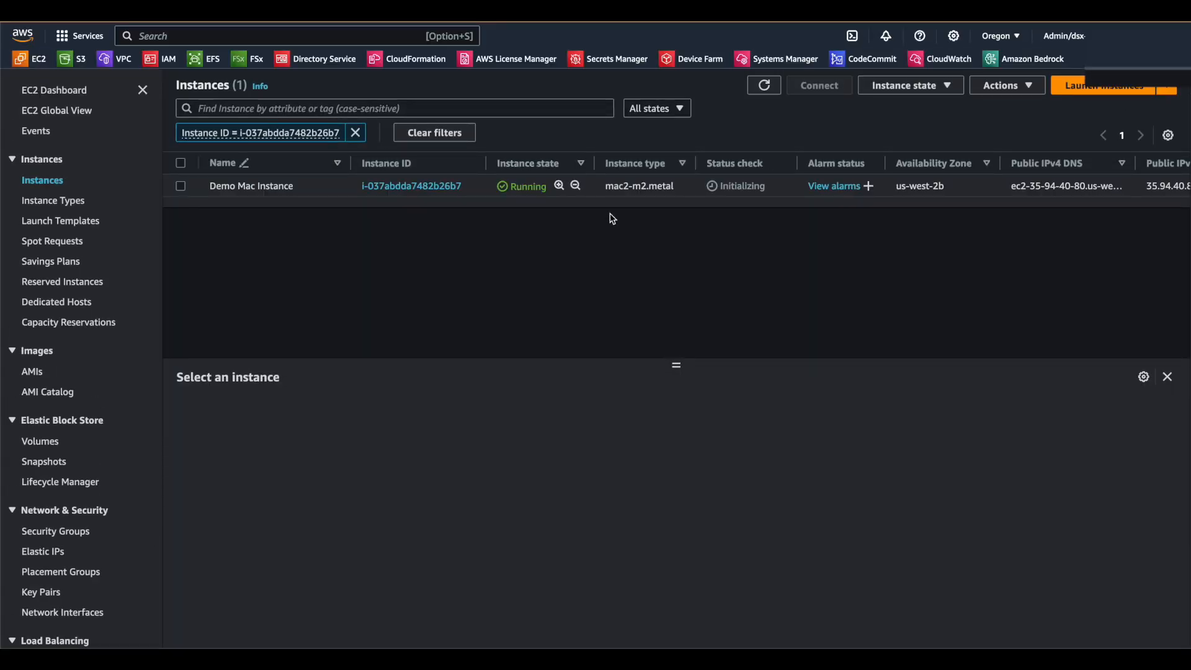
left_click(781, 193)
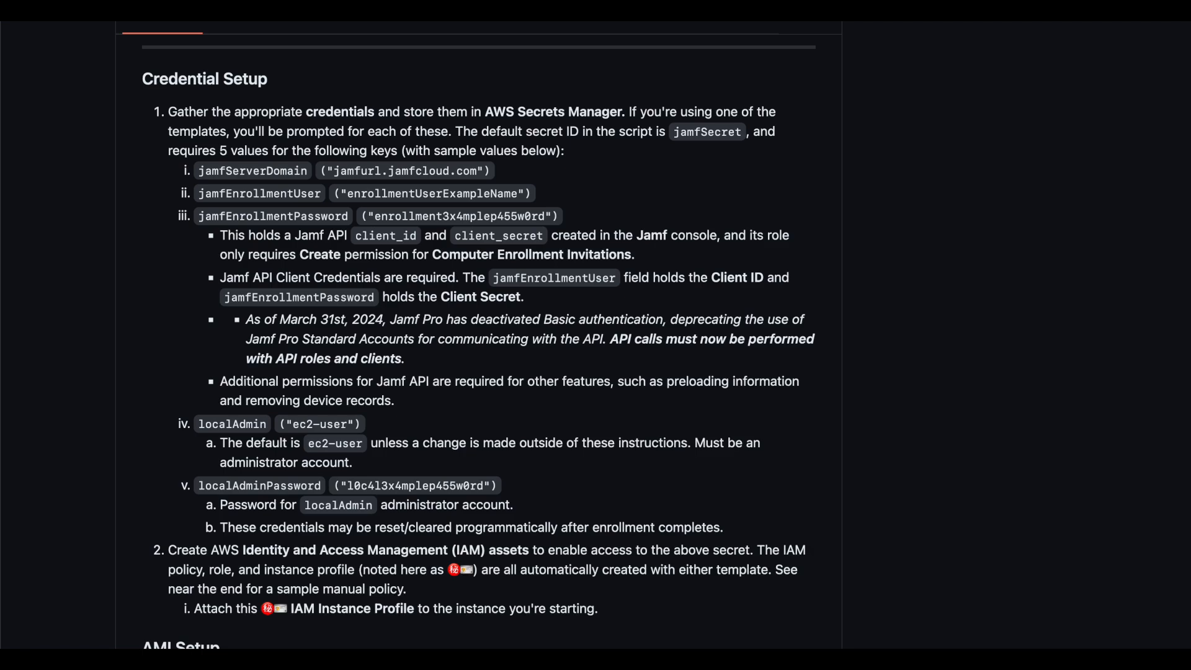
Read the introduction and Credential Setup instructions in the enroll-ec2-mac GitHub README.
scroll(124, 178, "up", 15)
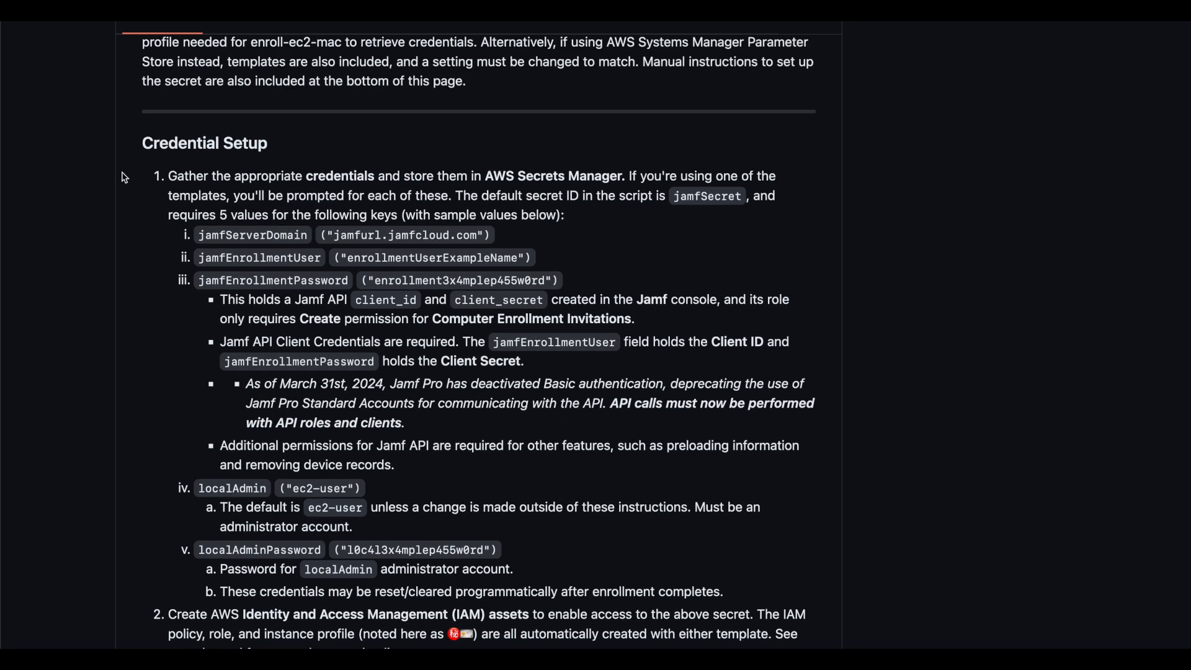
scroll(124, 178, "down", 10)
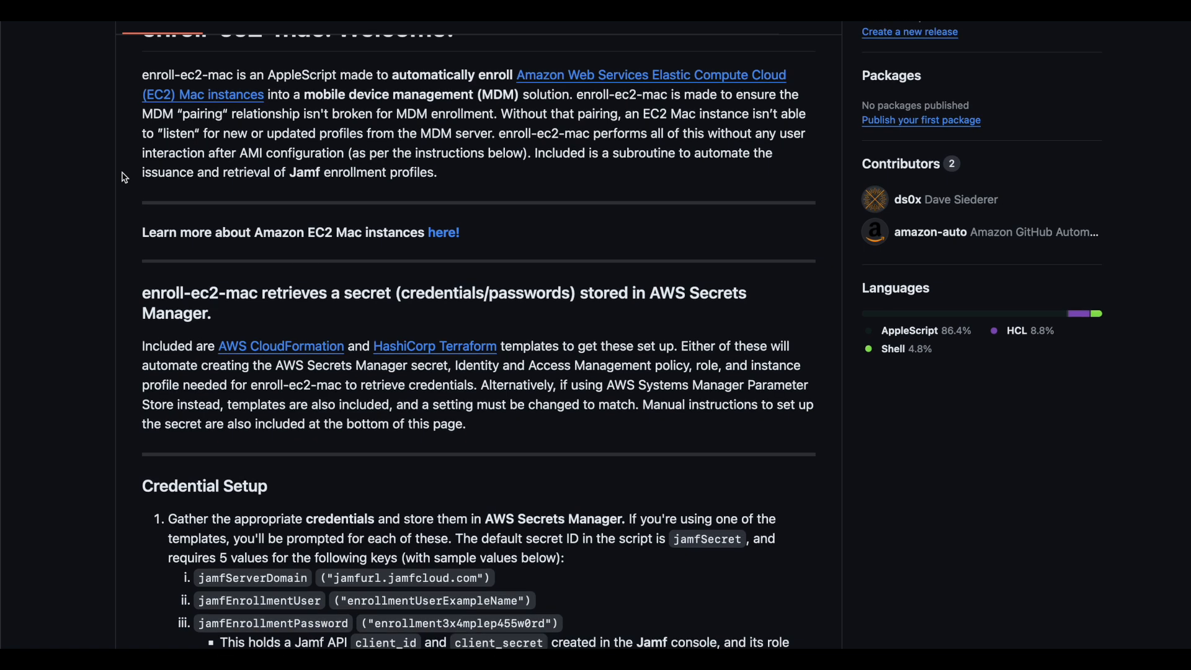
scroll(124, 178, "down", 3)
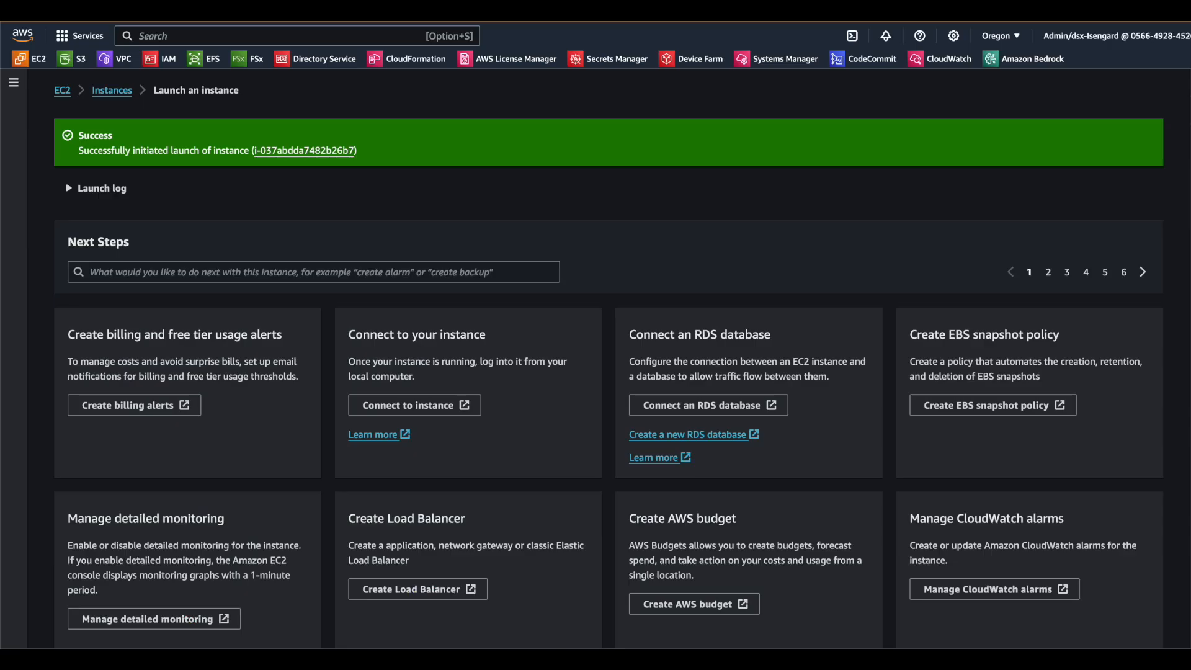
Open the Secrets list in AWS Secrets Manager and switch the region to US East (N. Virginia).
left_click(598, 58)
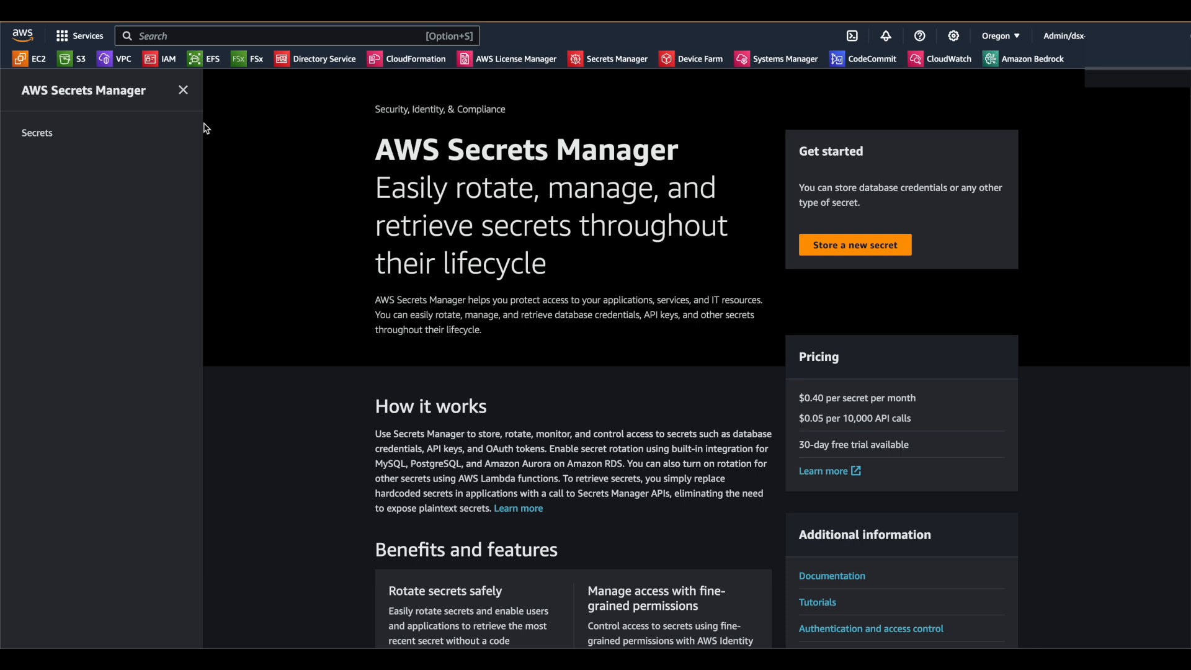
left_click(37, 133)
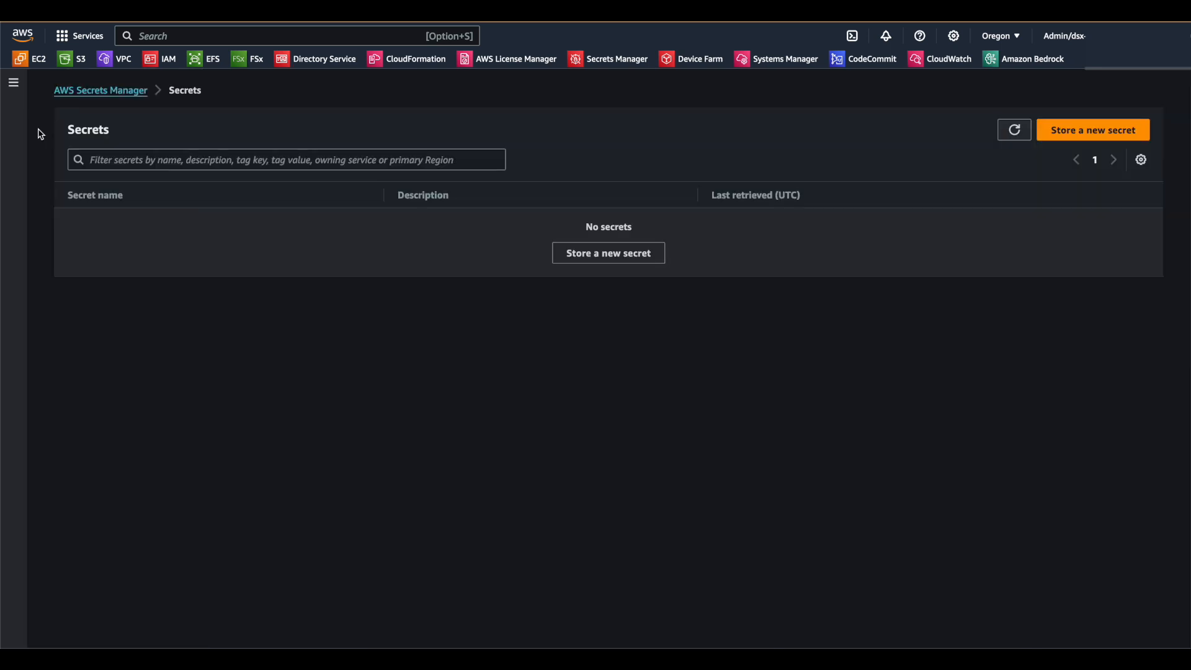
left_click(1000, 36)
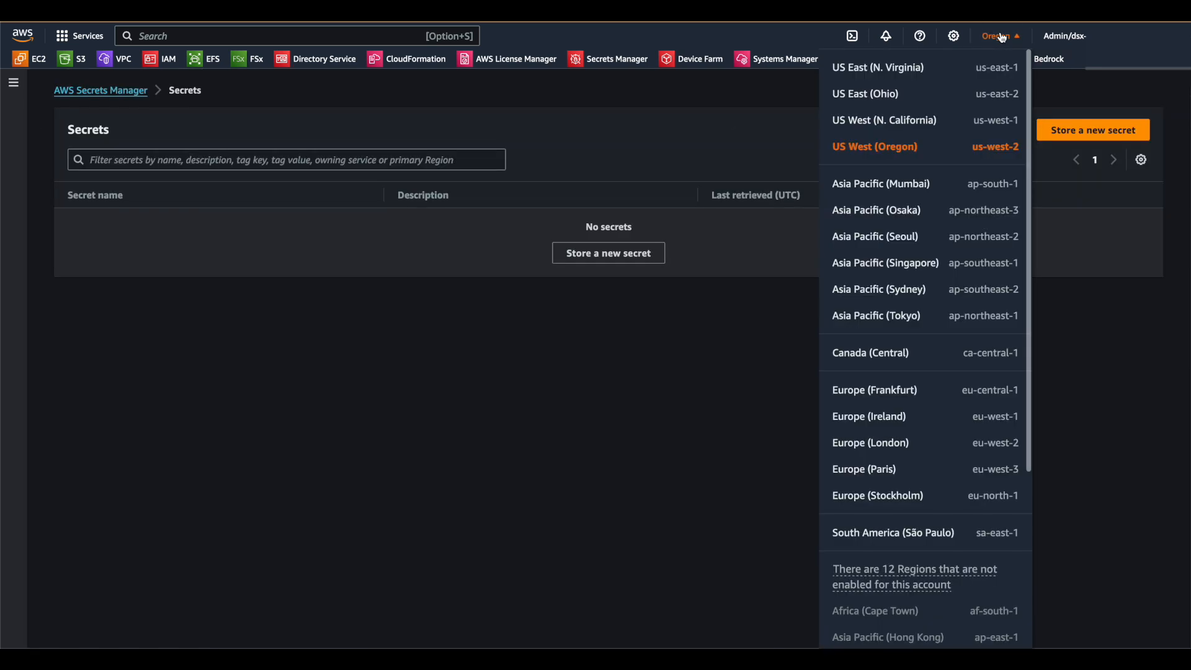
left_click(1001, 78)
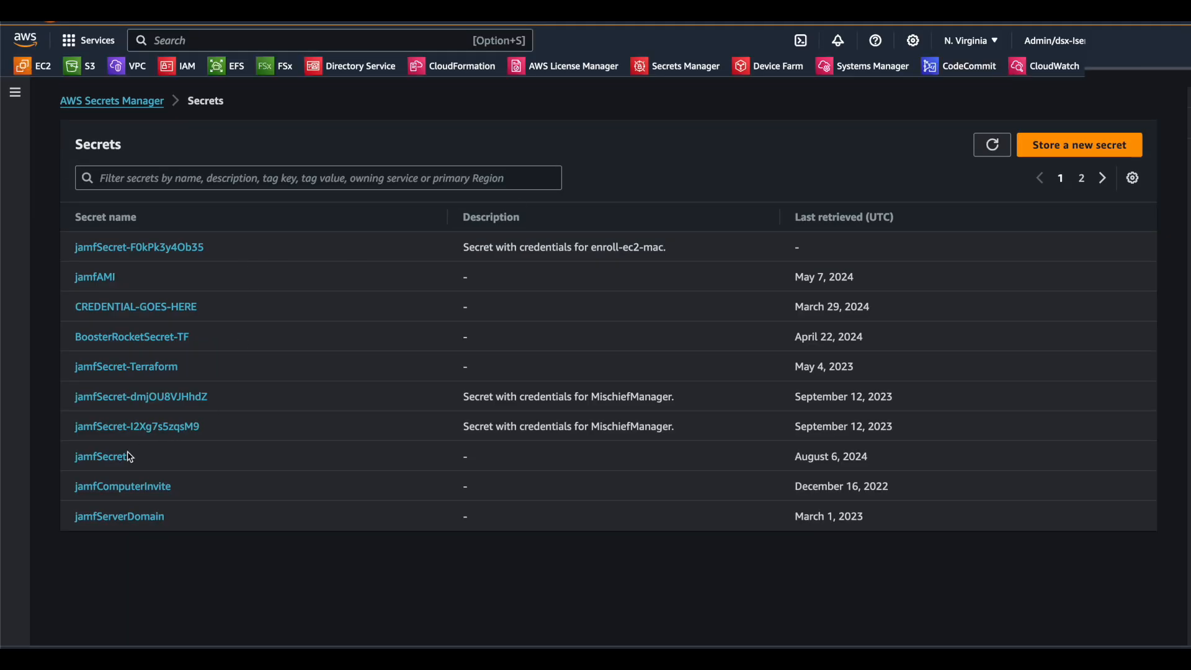
Examine the details of the jamfSecret secret and the Credential Setup requirements in the enroll-ec2-mac README.
left_click(100, 457)
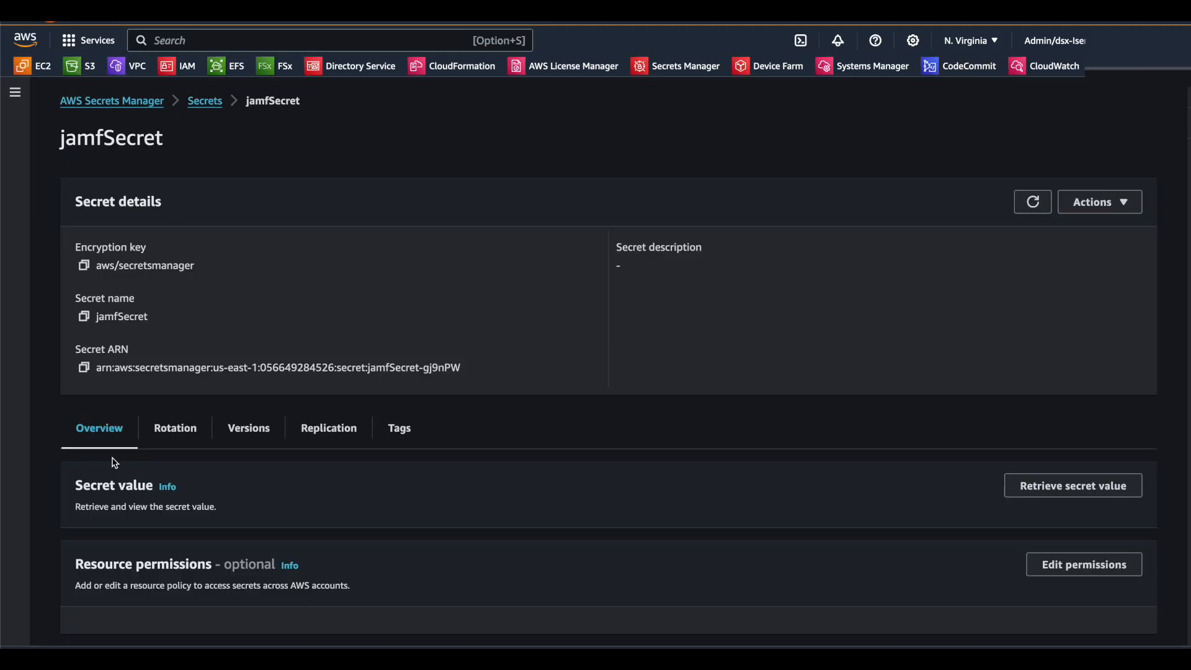
scroll(515, 457, "down", 4)
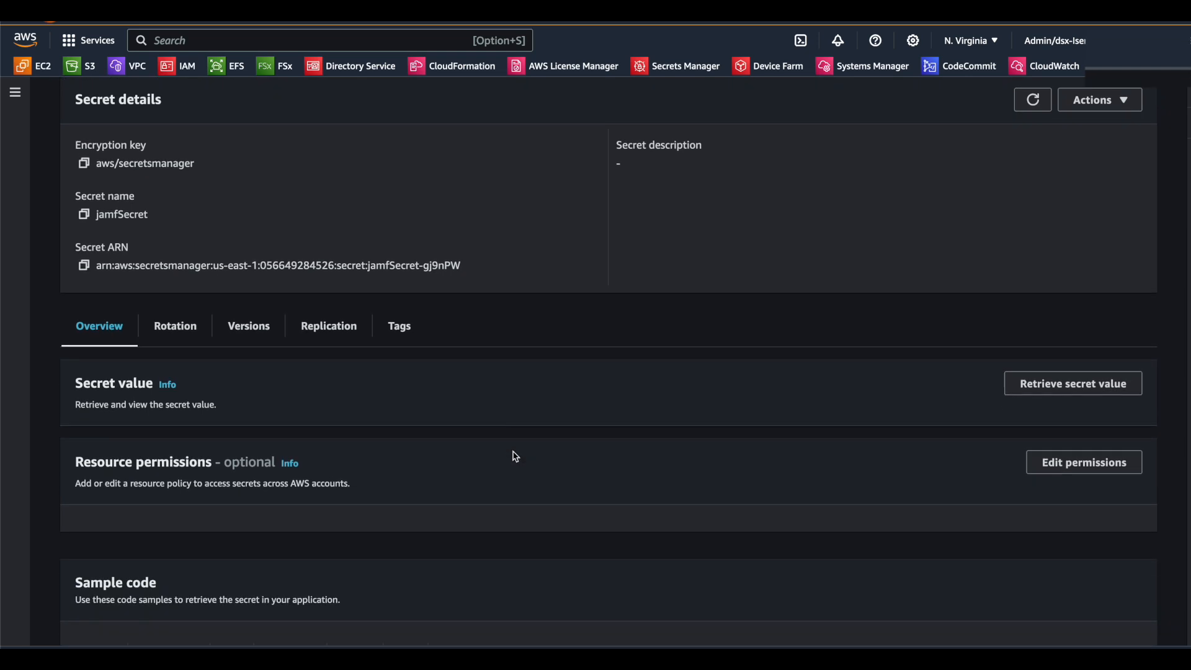
scroll(514, 456, "up", 4)
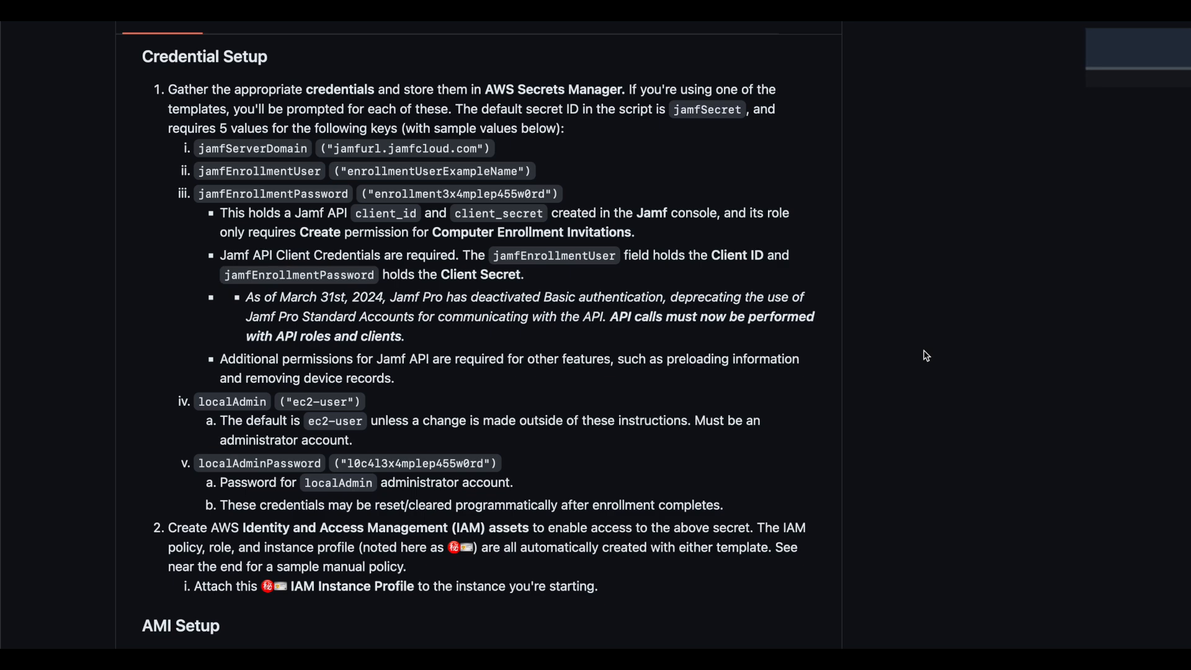
scroll(925, 356, "down", 7)
scroll(925, 355, "down", 2)
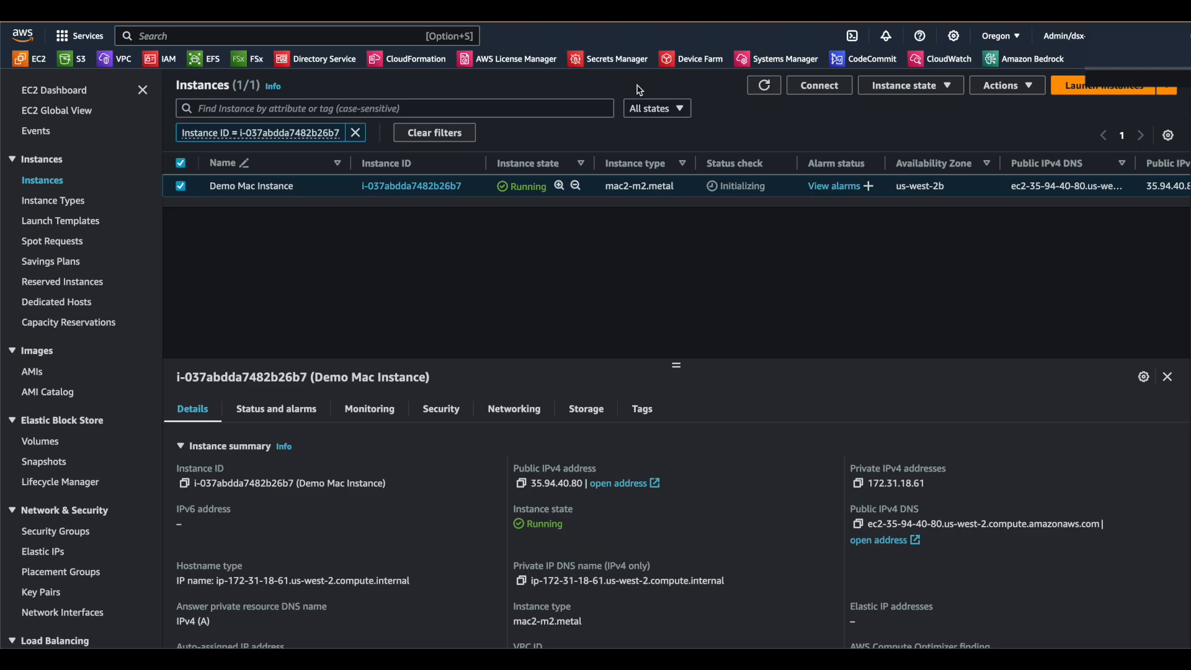
Refresh the status of Demo Mac Instance in EC2 and copy the example SSH command from its connection instructions.
left_click(765, 91)
left_click(765, 90)
left_click(820, 90)
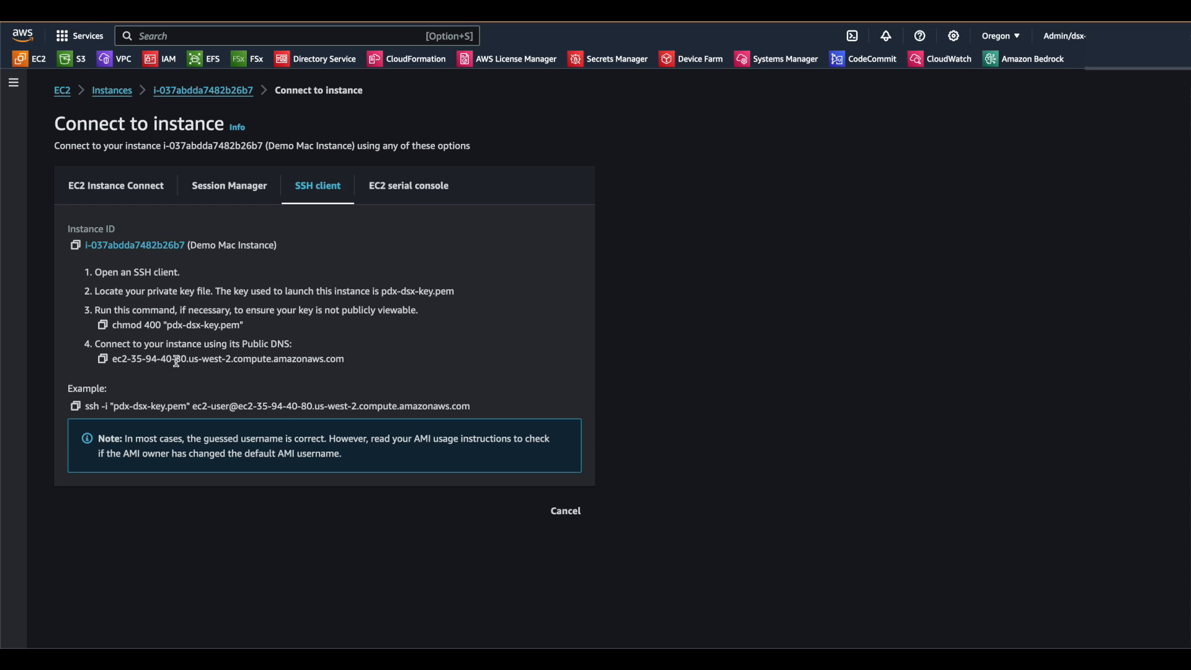
left_click(75, 407)
Switch to Terminal and run the copied ssh command with -L 5900:localhost:5900 added, answering yes to continue connecting.
left_click(180, 648)
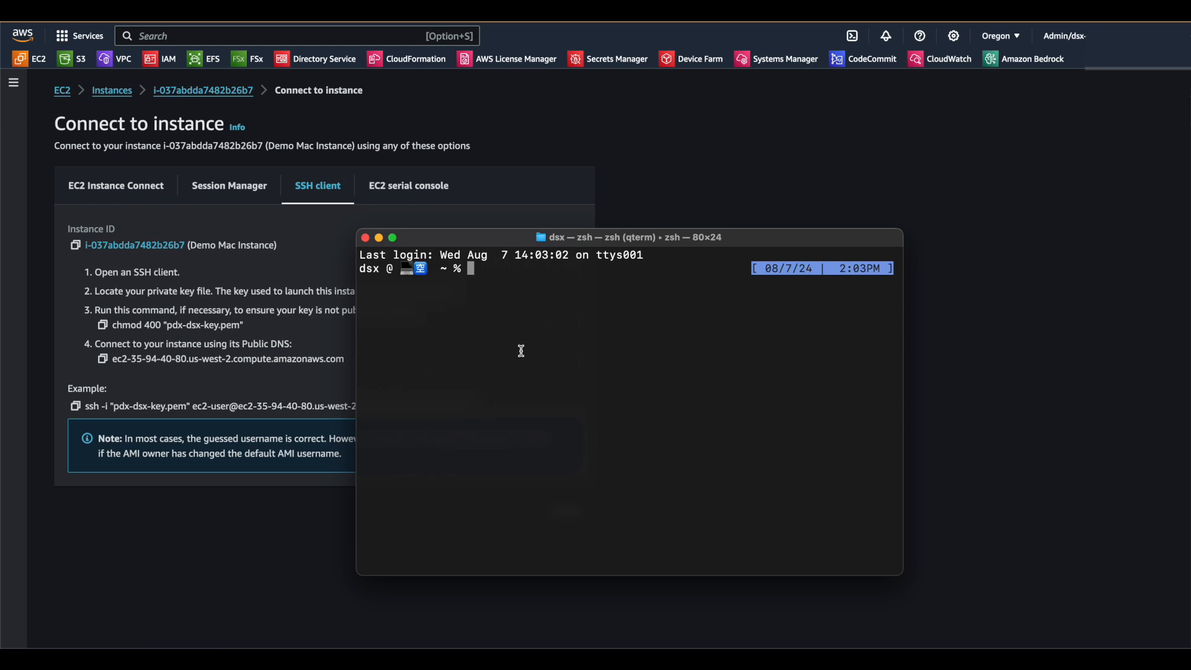
key("super+v")
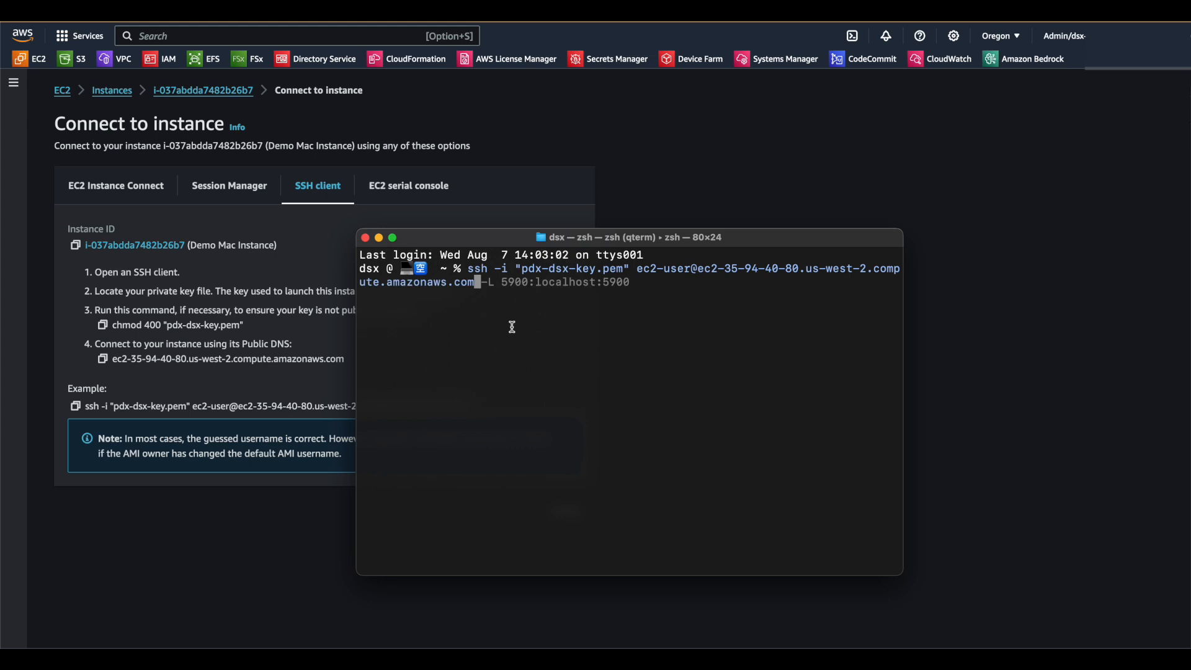
key("Right")
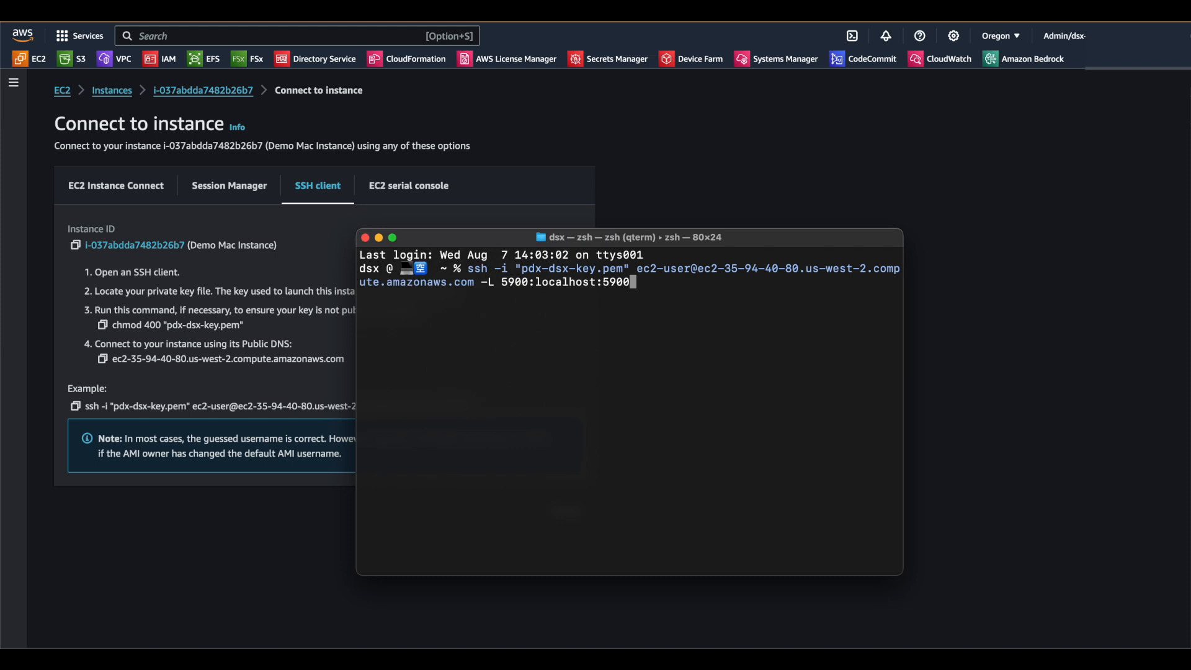
key("Return")
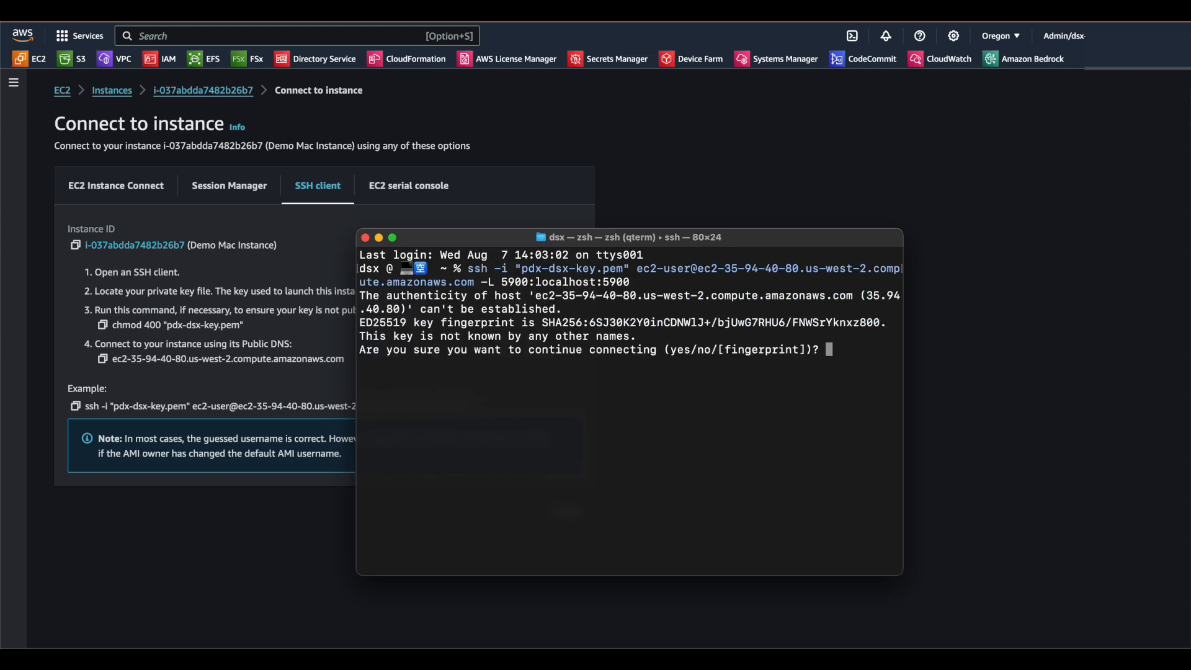
type("yes")
key("Return")
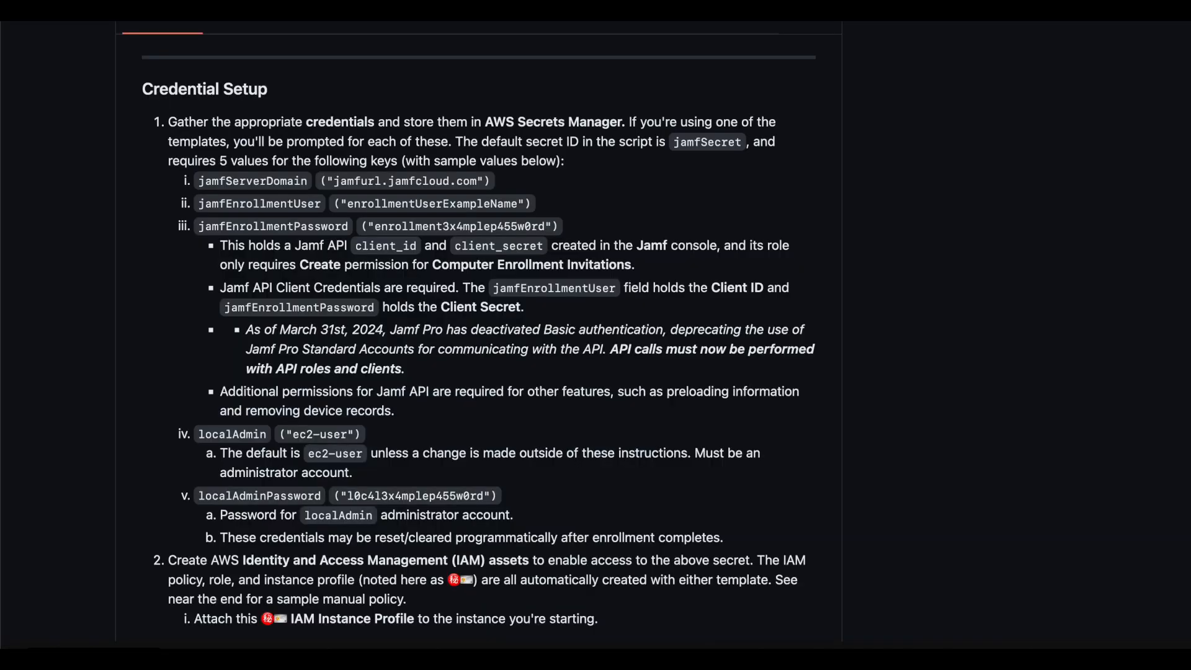
Copy the single-line dscl and screen sharing command from the README's AMI Setup section into the SSH session in Terminal.
scroll(113, 359, "down", 5)
scroll(112, 363, "down", 4)
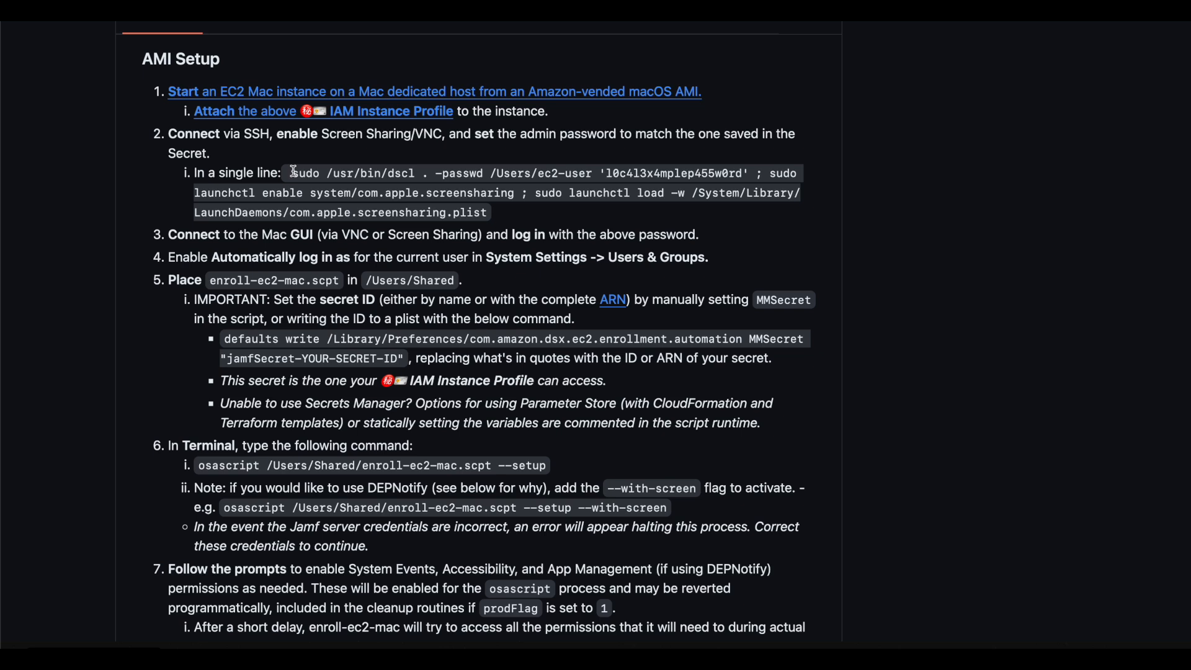
left_click_drag(294, 171, 487, 214)
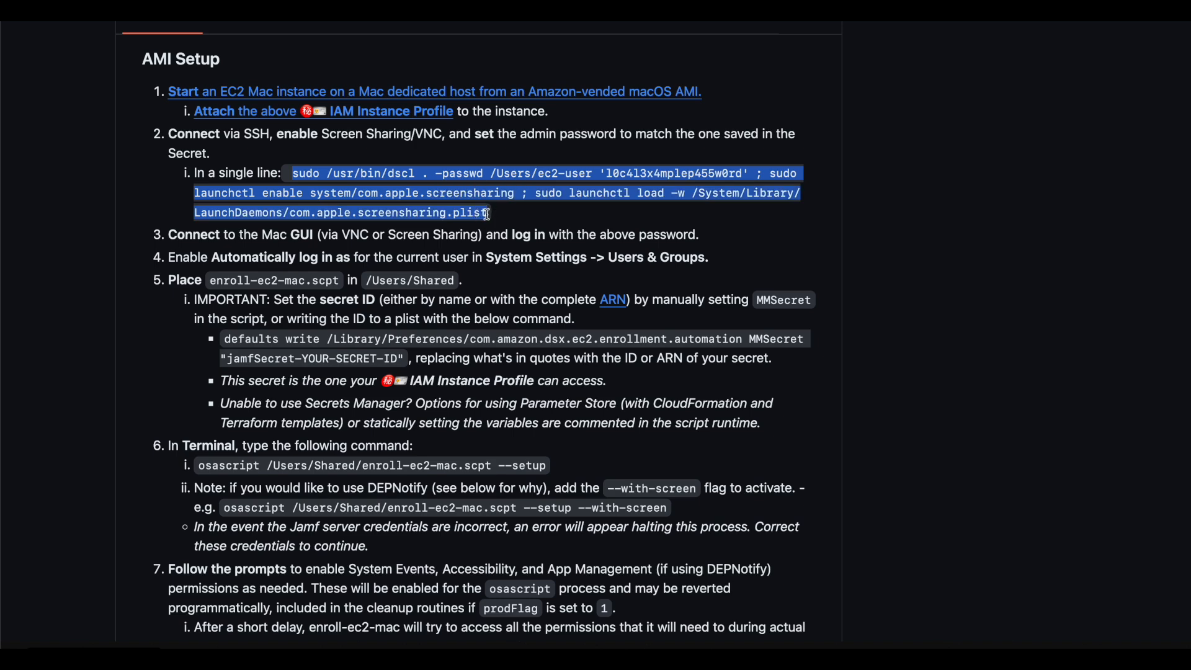
left_click(180, 666)
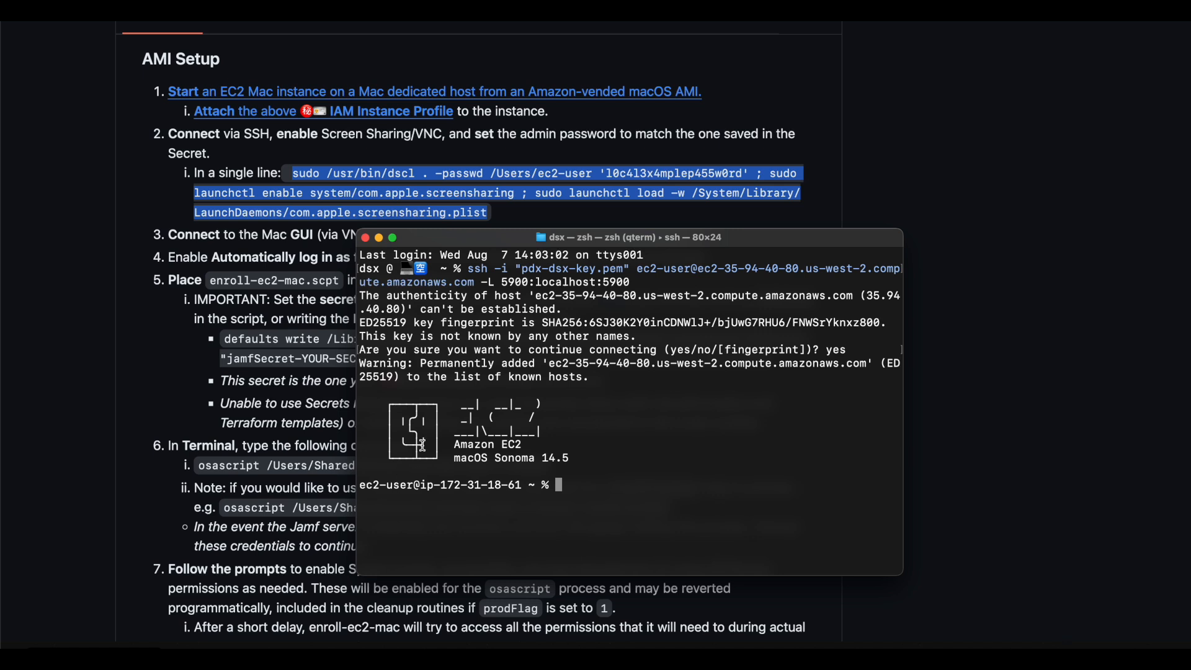
key("super+v")
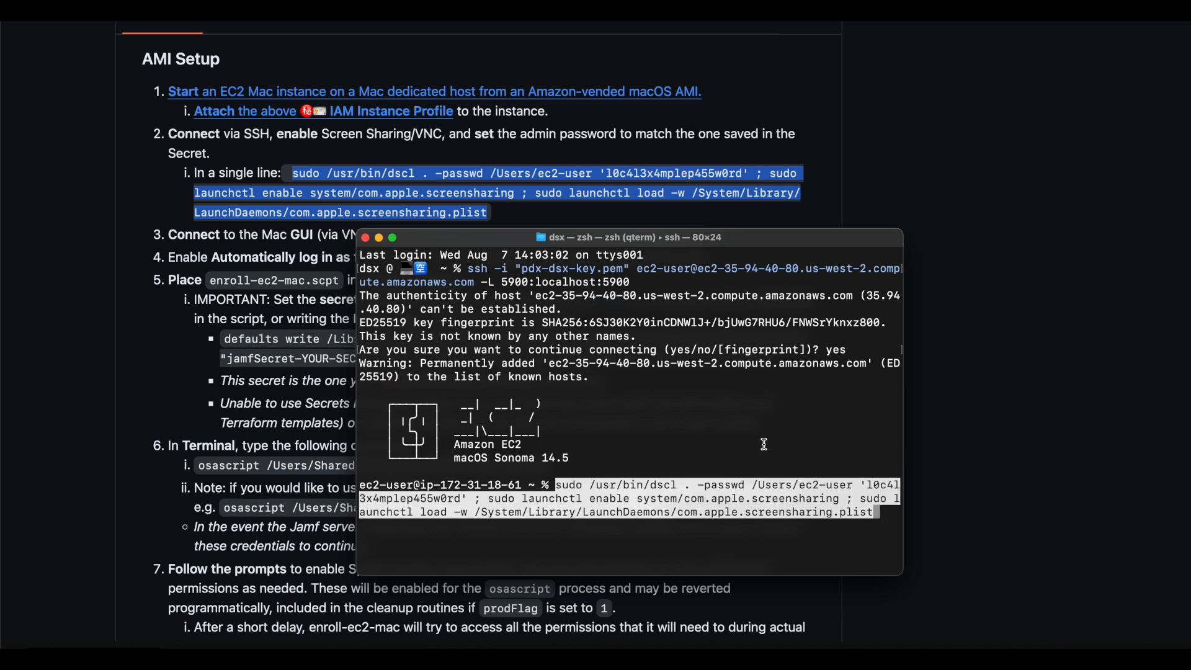
Remove the sample password between the quotes in the pasted dscl command.
left_click(463, 498, "alt")
key("BackSpace")
key("BackSpace")
key("BackSpace")
key("BackSpace")
key("BackSpace")
key("BackSpace")
key("BackSpace")
key("BackSpace")
key("BackSpace")
key("BackSpace")
key("BackSpace")
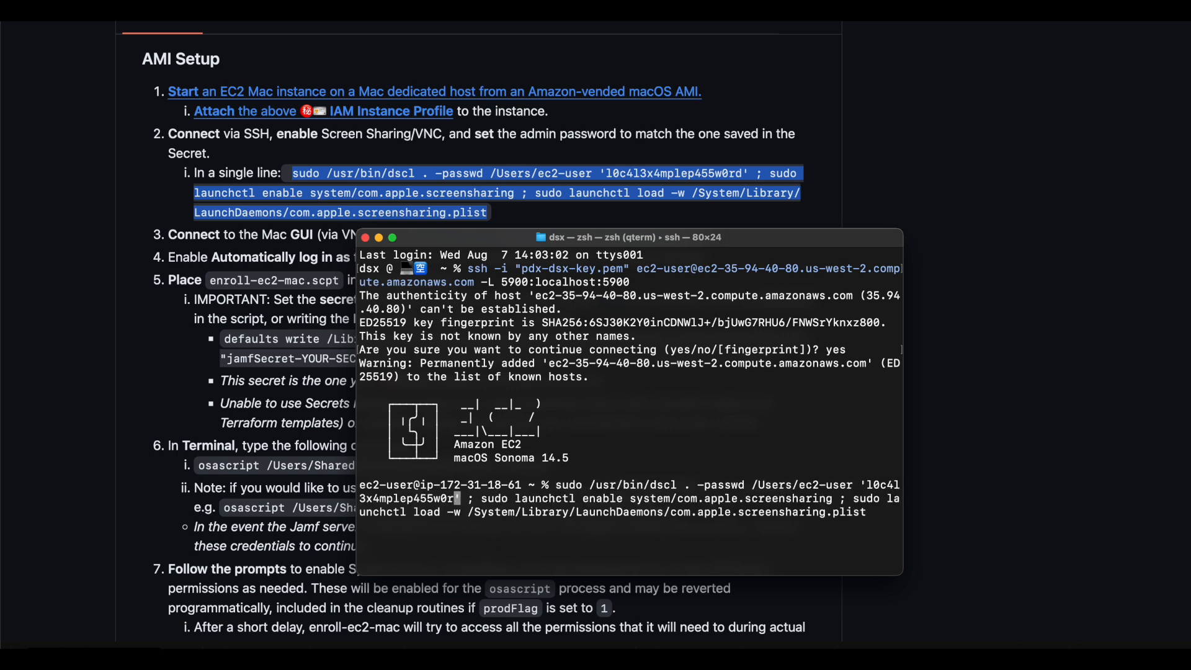
key("BackSpace")
key("BackSpace")
key("BackSpace")
key("BackSpace")
key("BackSpace")
key("BackSpace")
key("BackSpace")
key("BackSpace")
key("BackSpace")
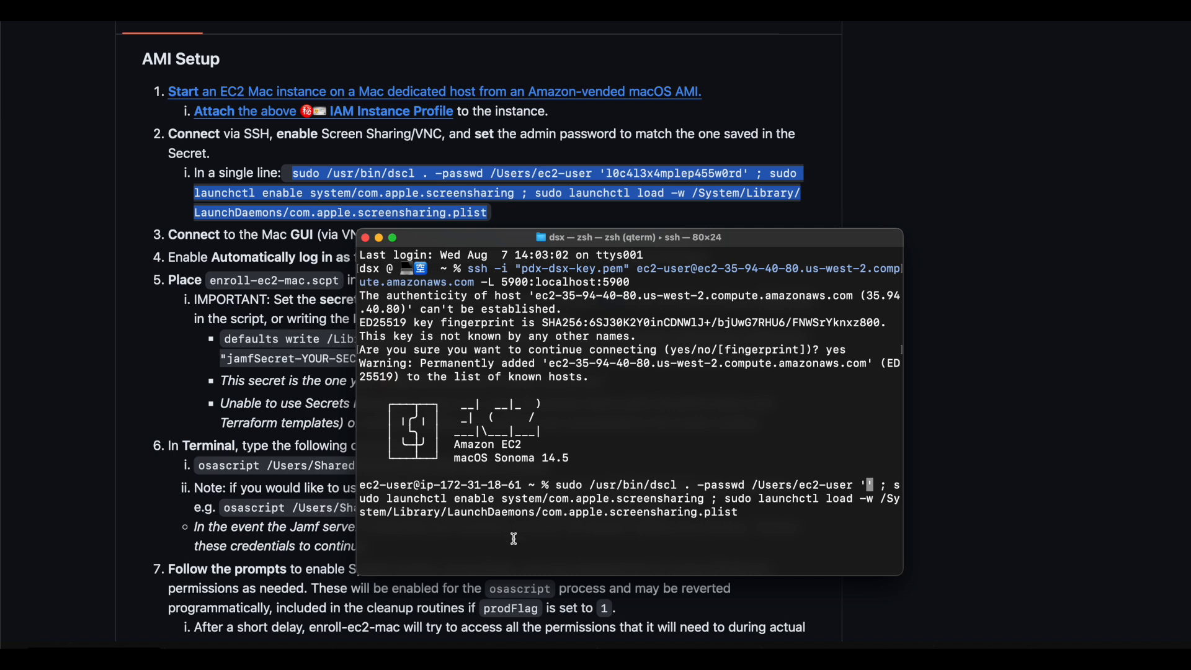
Append "; clear" to the command, fill in the ec2-user account password between the quotes, and run it.
key("ctrl+e")
type("; clear")
left_click(868, 485, "alt")
key("Return")
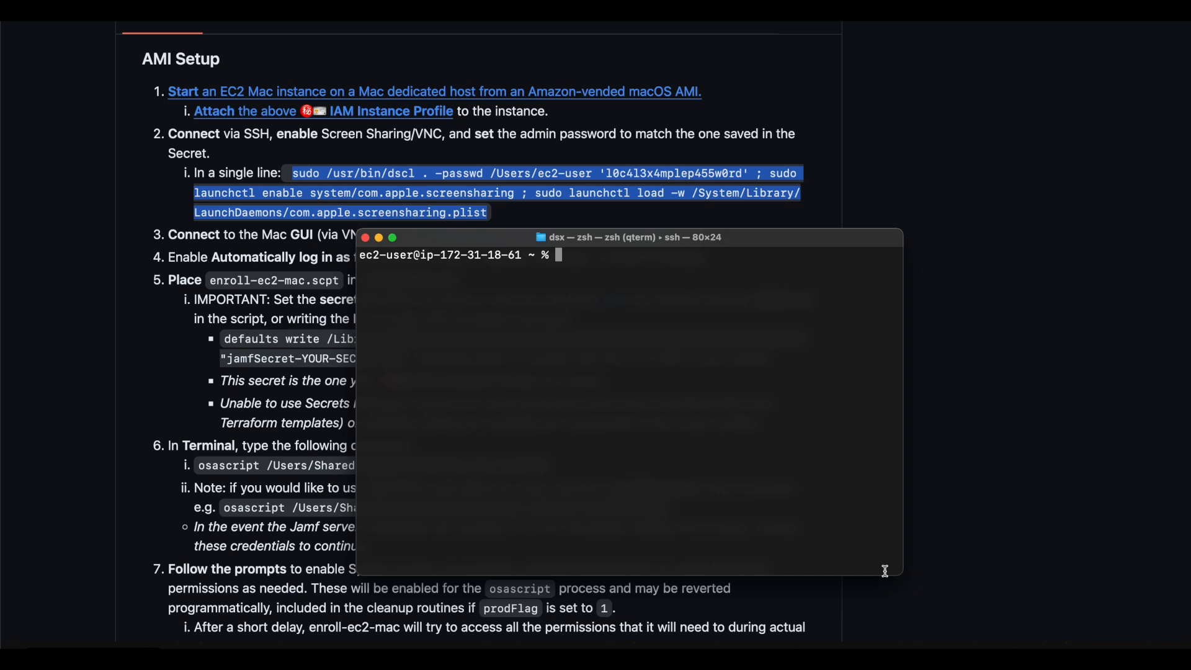
Run open vnc://localhost:5900 in a new local Terminal window and continue with Standard screen sharing.
key("super+n")
left_click_drag(461, 254, 610, 98)
key("super+v")
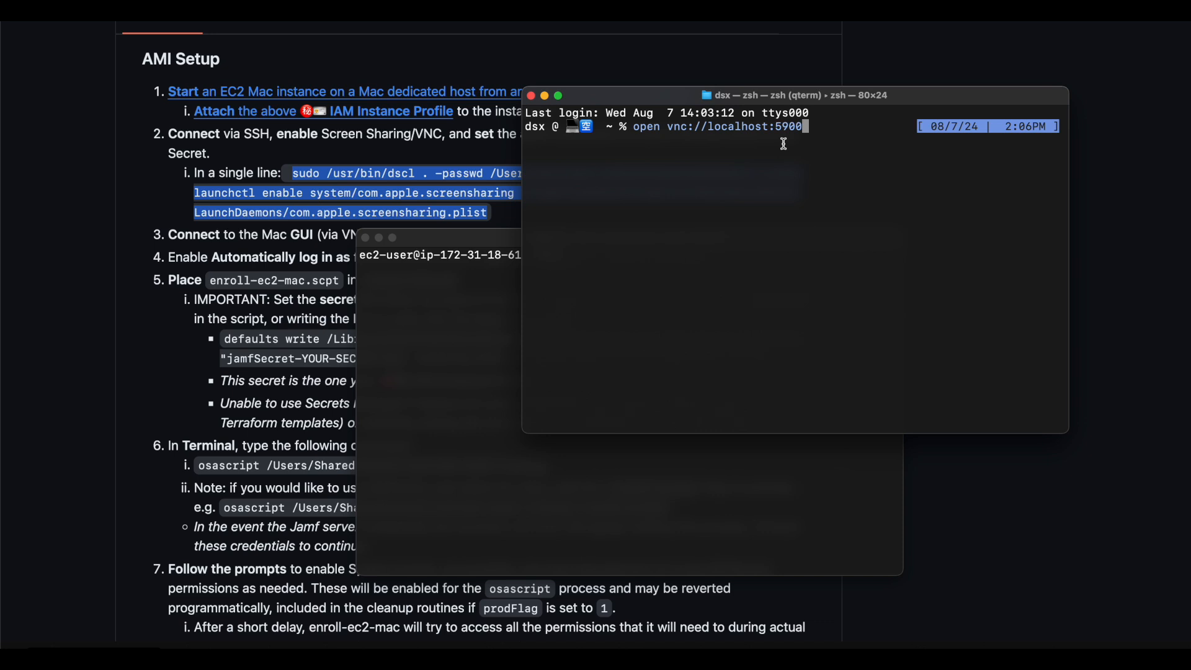
key("Return")
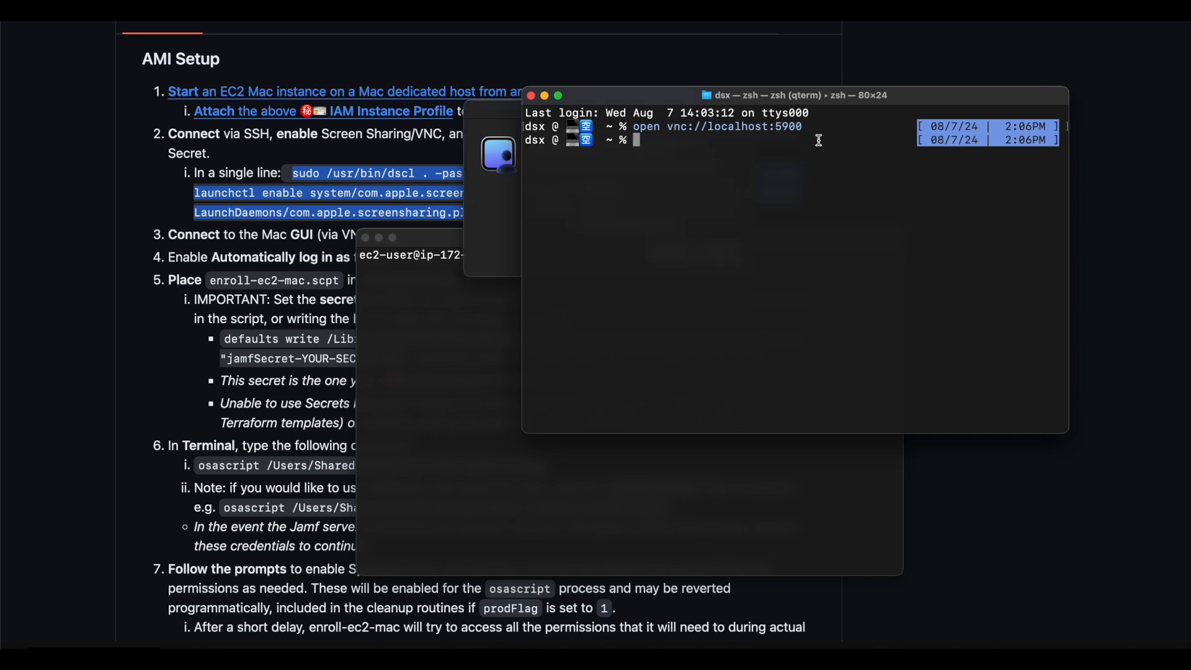
left_click(503, 208)
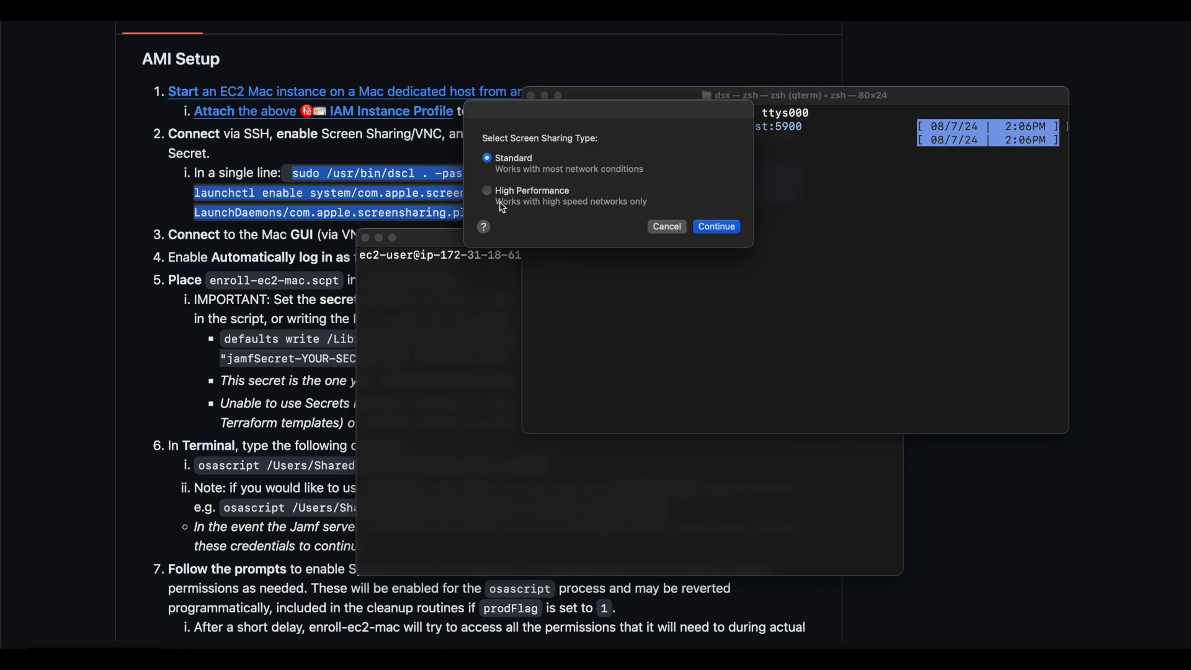
key("Return")
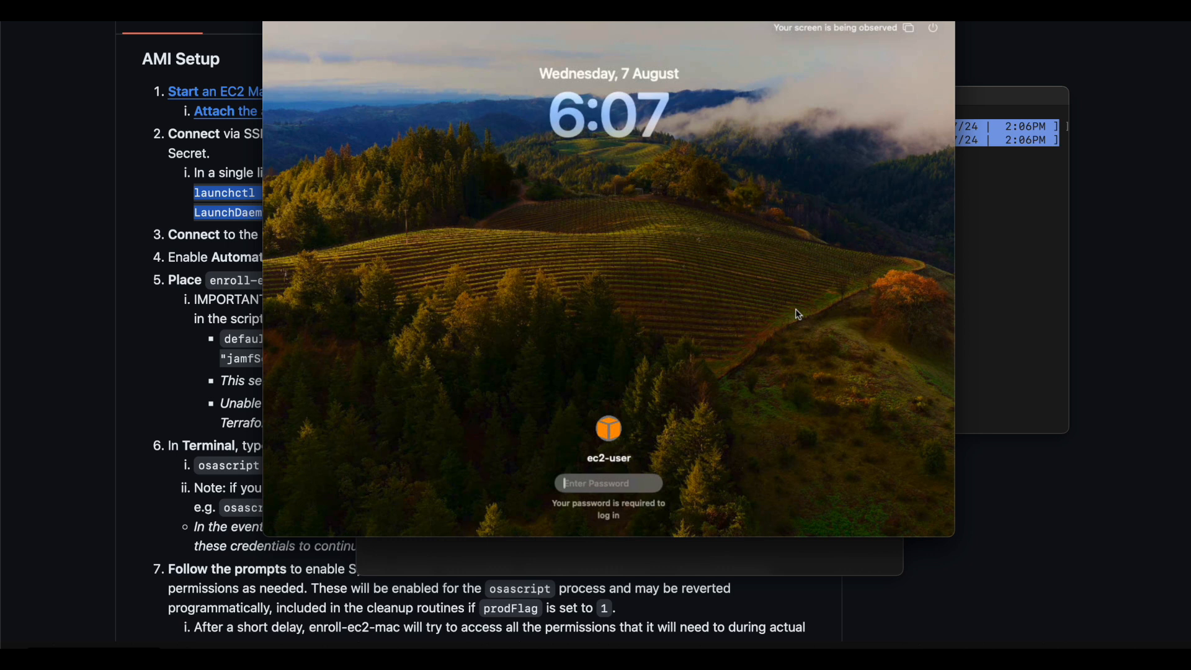
Log in to the remote Mac as ec2-user with the account password and reposition the screen sharing window to show its title bar.
type("•••••")
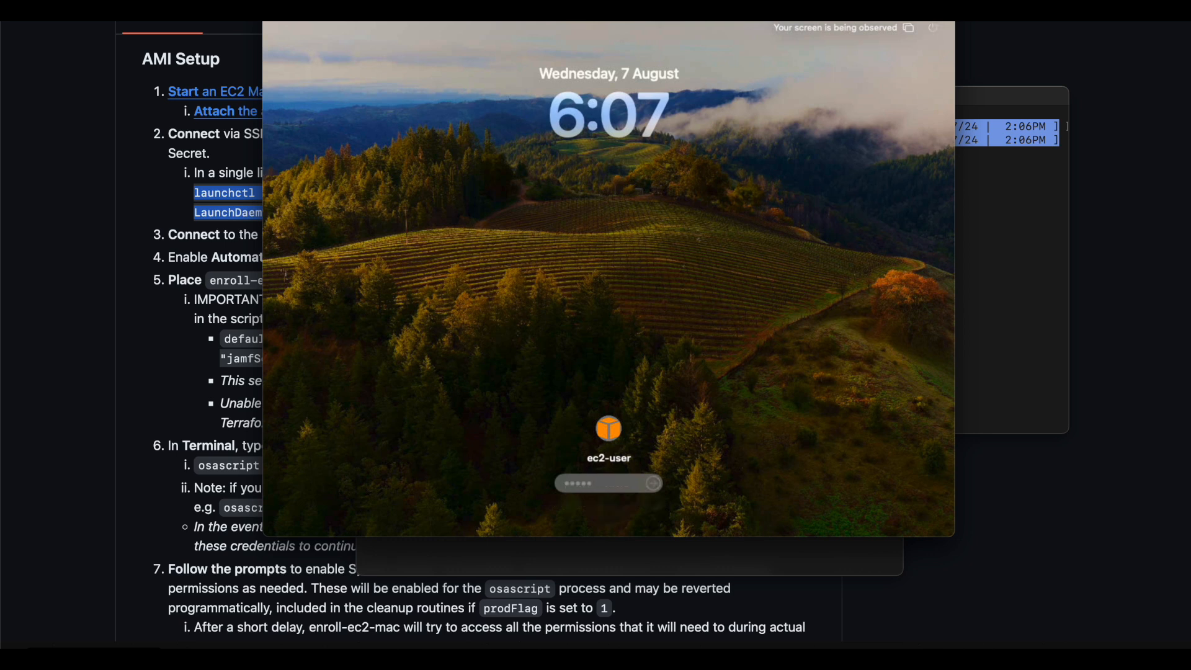
key("Return")
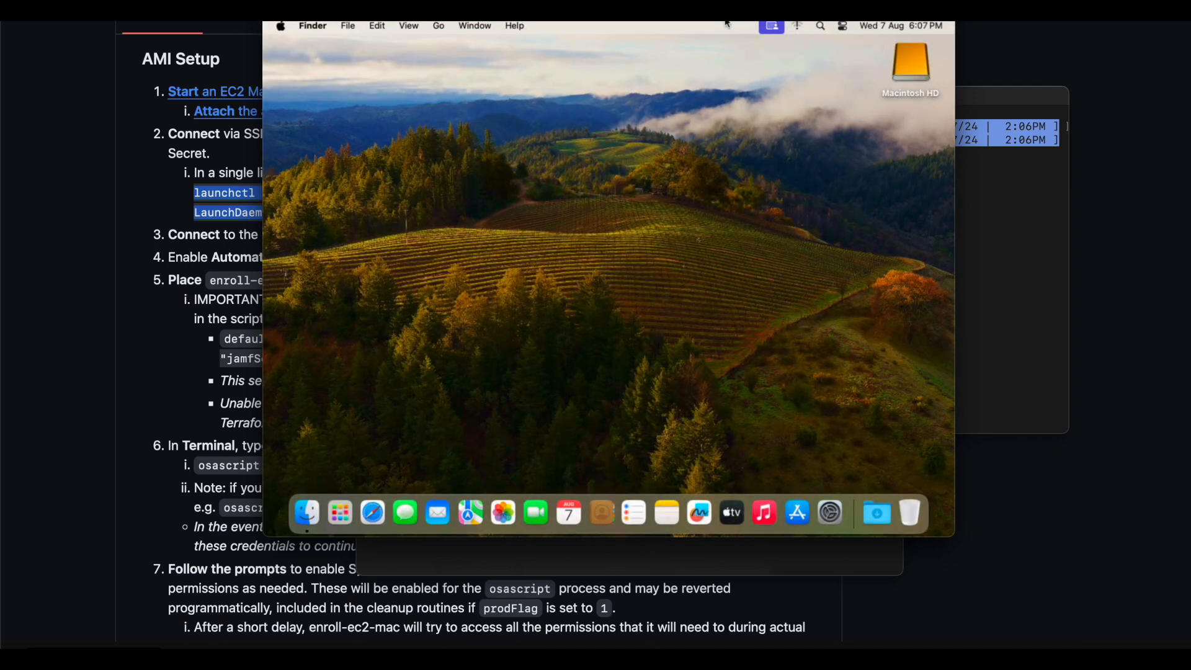
left_click_drag(473, 2, 476, 48)
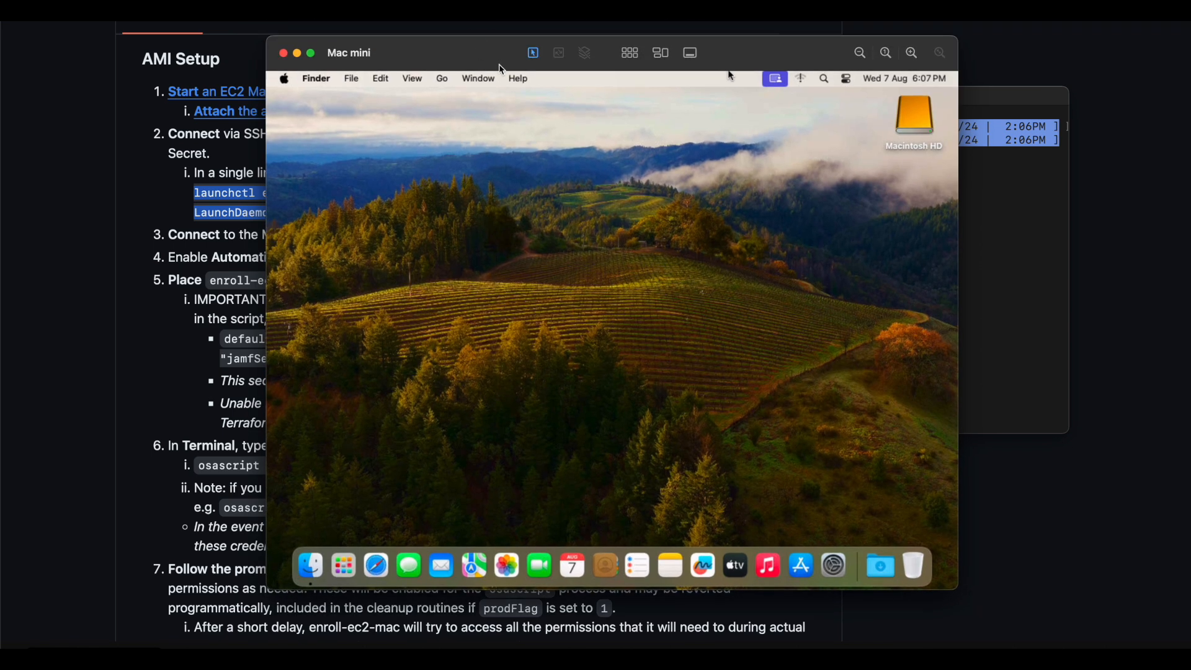
left_click(529, 281)
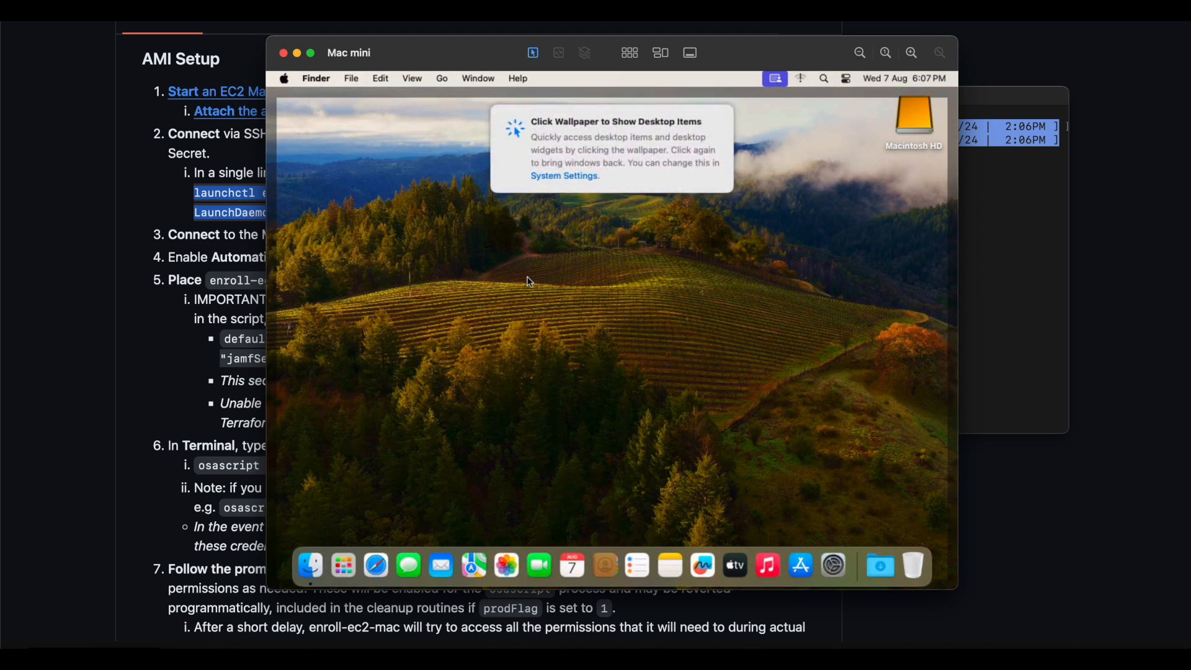
left_click(527, 279)
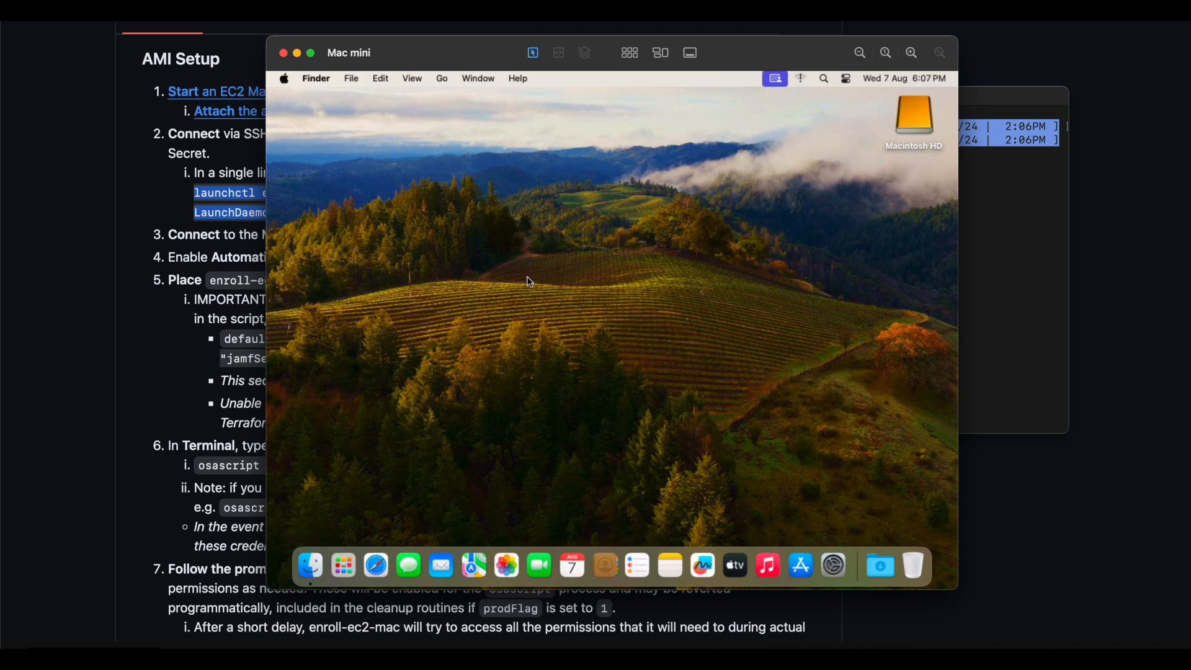
Launch Terminal from the Utilities folder on the remote Mac.
left_click(442, 78)
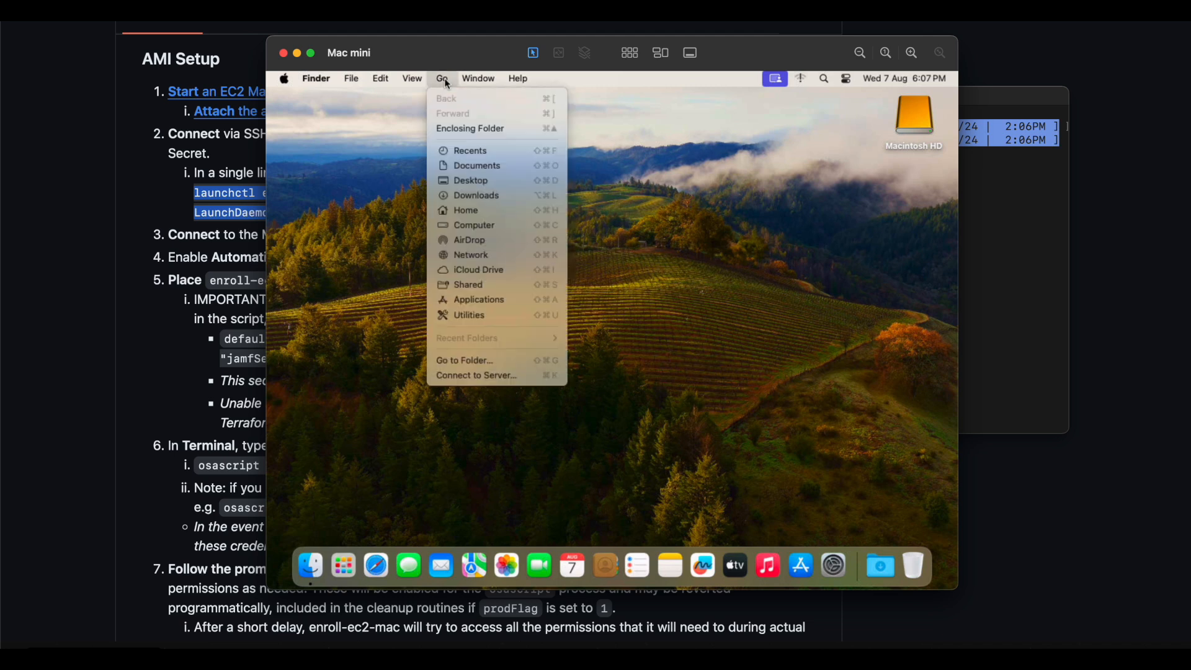
left_click(461, 315)
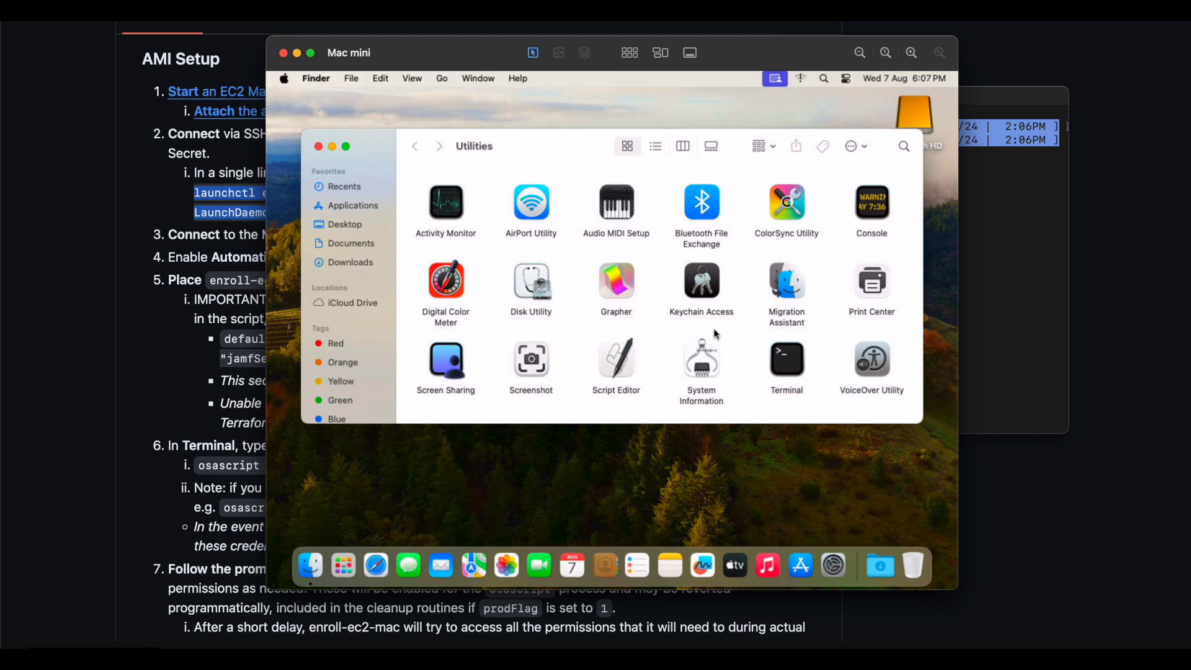
left_click(781, 354)
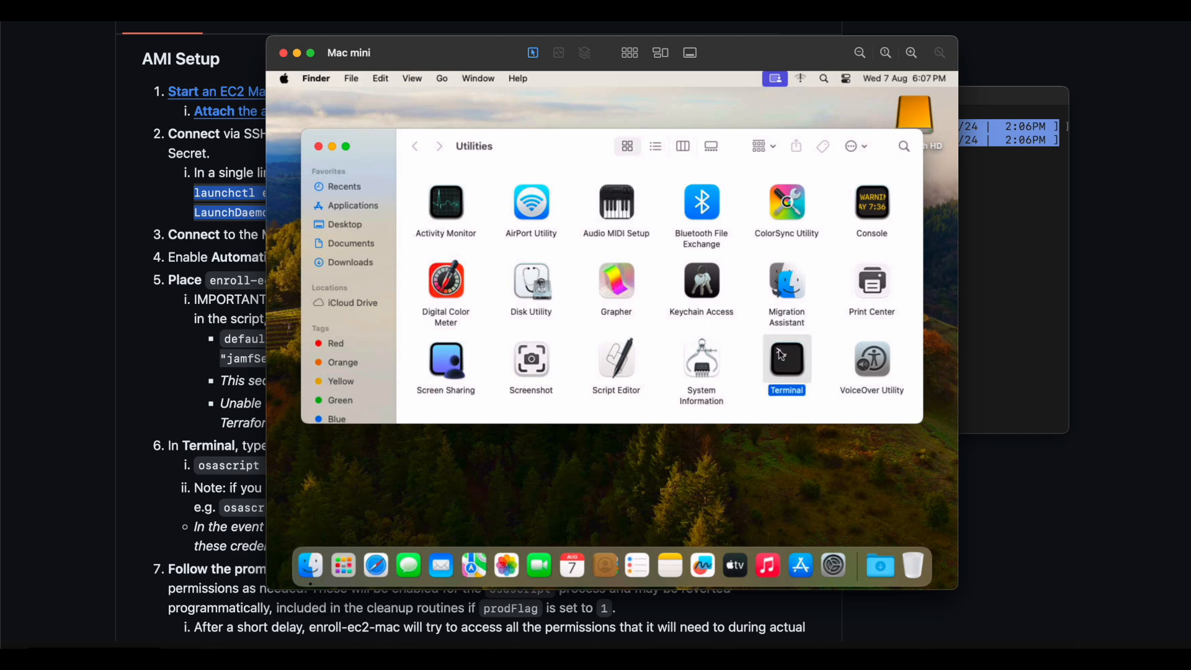
double_click(780, 355, "alt")
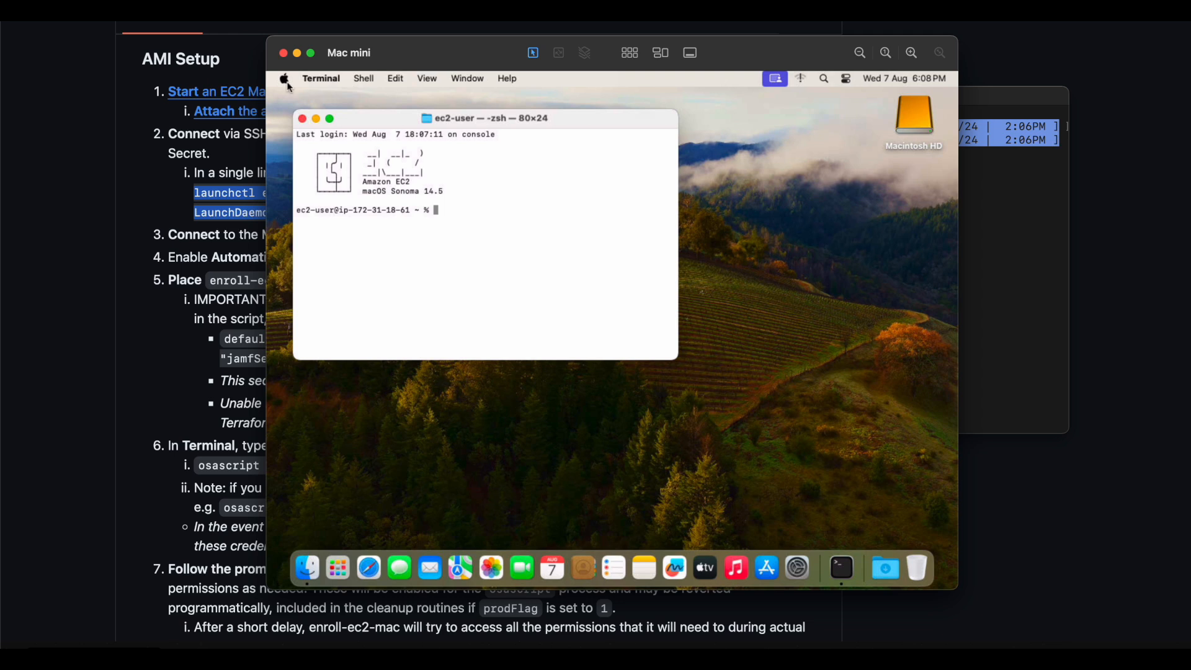
Return to the AMI Setup instructions in the enroll-ec2-mac README.
left_click(209, 206)
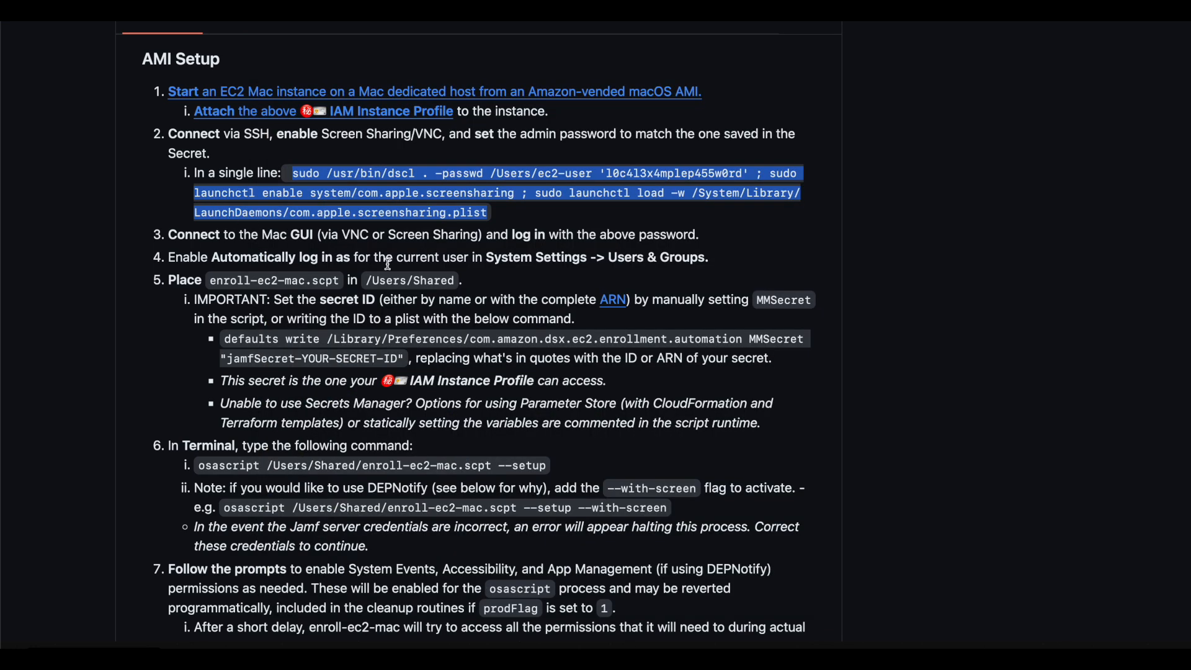
Switch to the screen sharing session and open the Users & Groups settings in System Settings on the remote Mac.
triple_click(320, 253)
left_click(320, 253)
key("super+Tab")
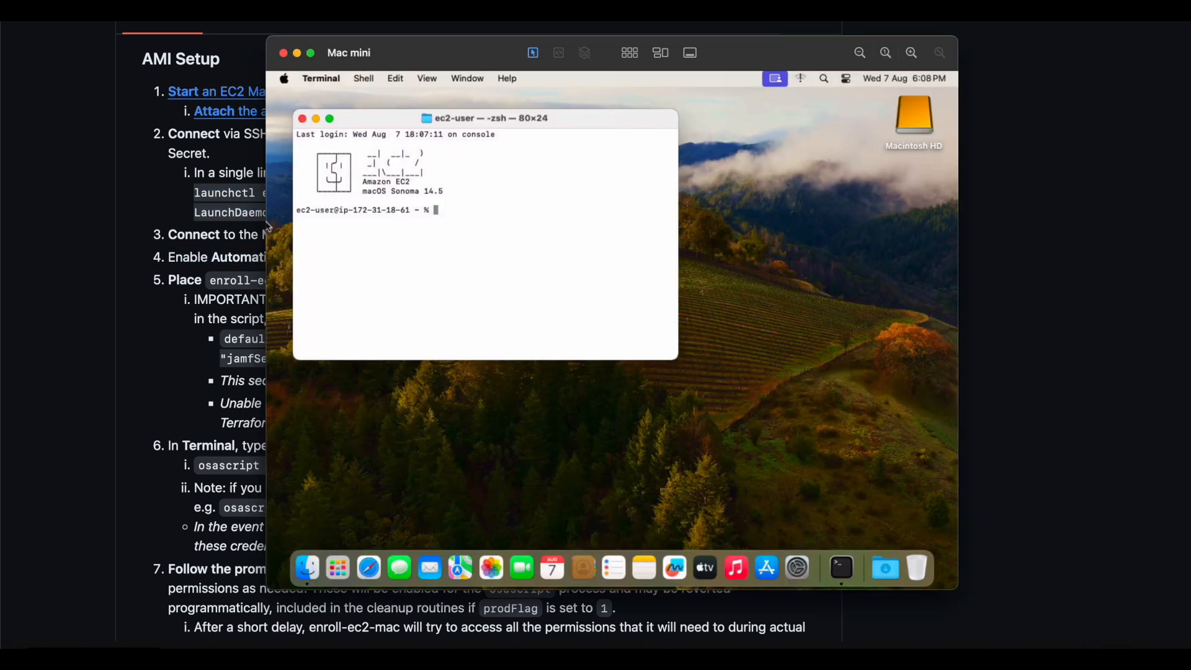
left_click(805, 557)
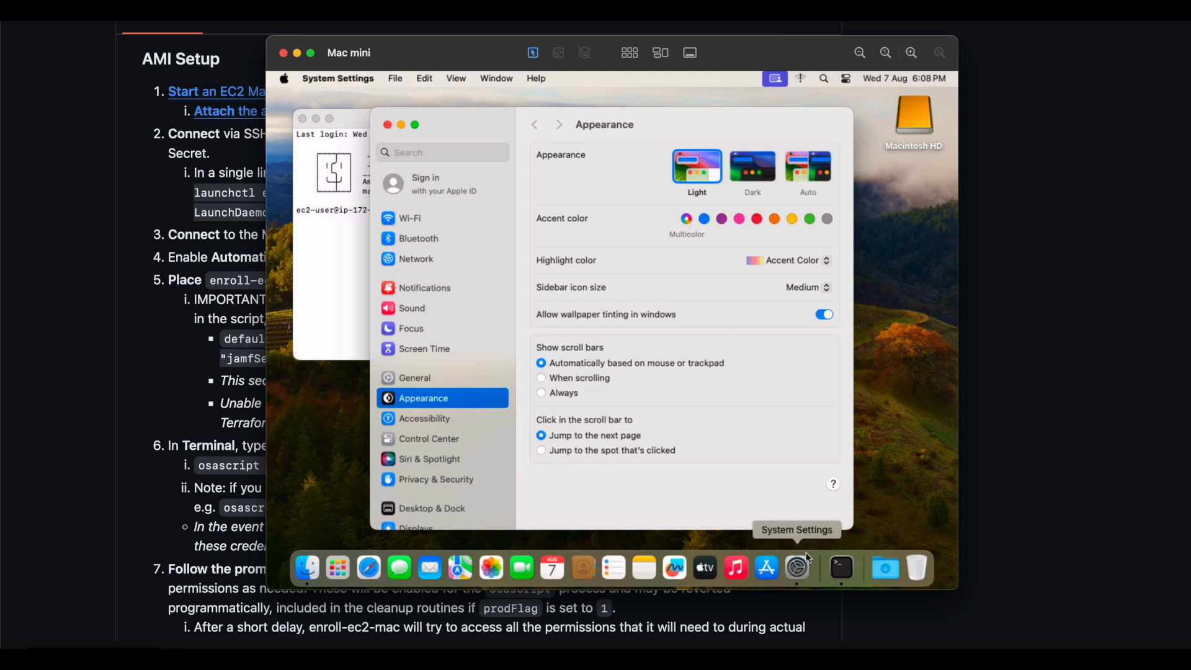
left_click(466, 480)
scroll(465, 478, "down", 5)
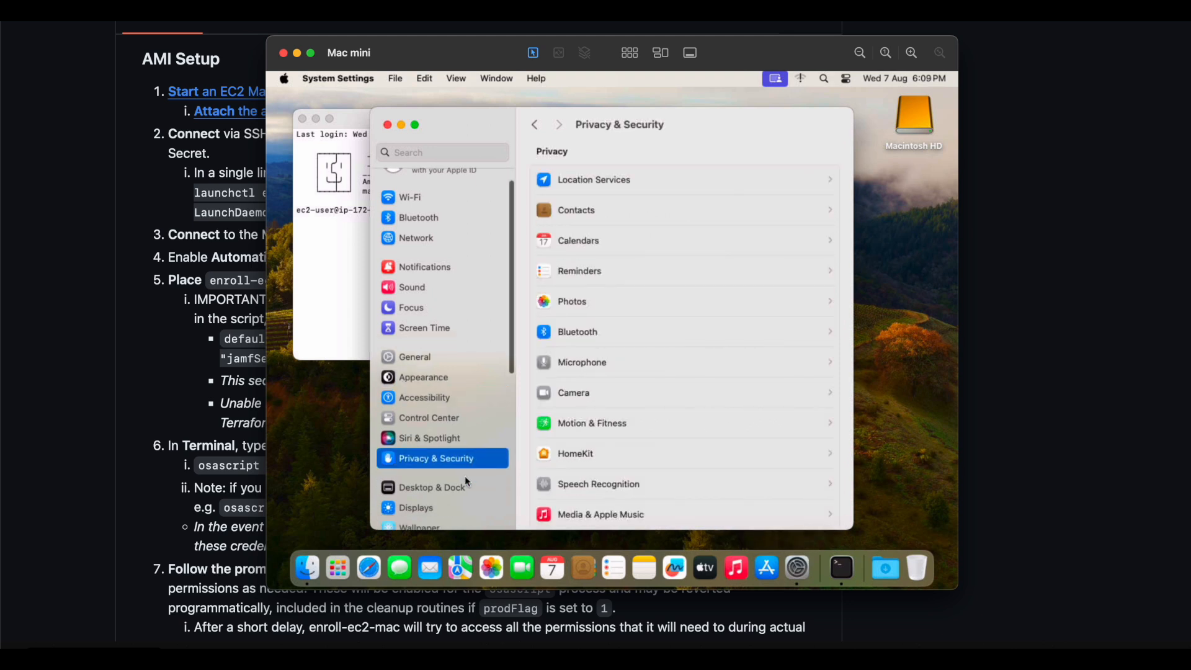
left_click(434, 517)
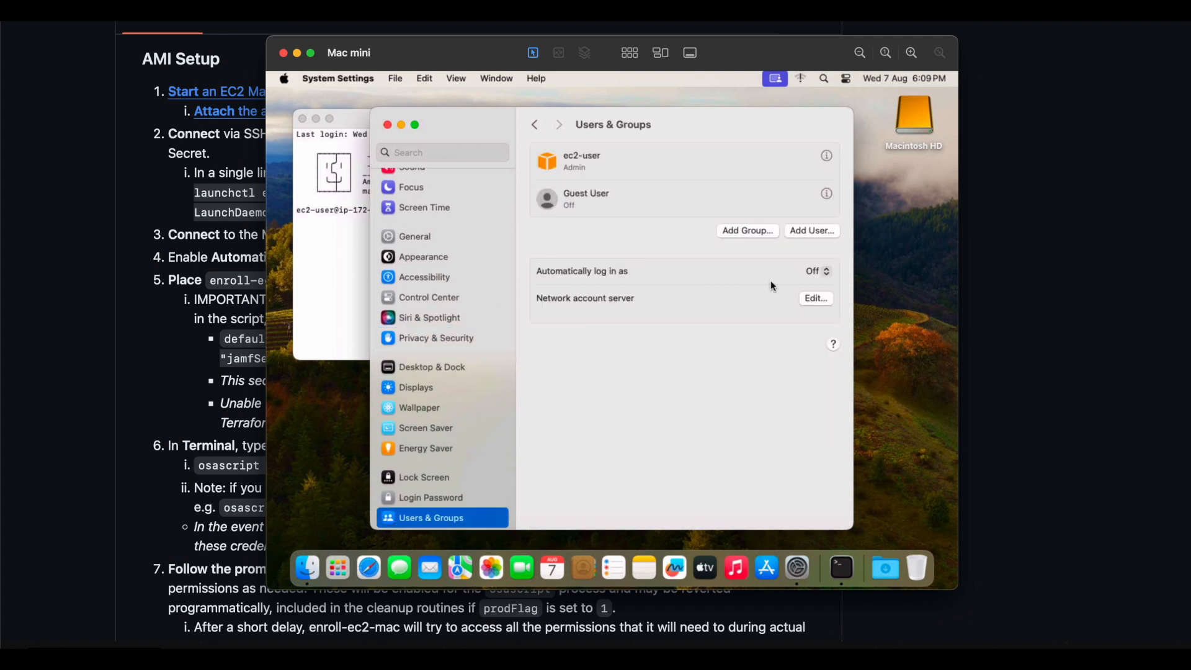
Set Automatically log in as to ec2-user and authorize the change with the account password.
left_click(803, 269)
left_click(804, 281)
type("*****")
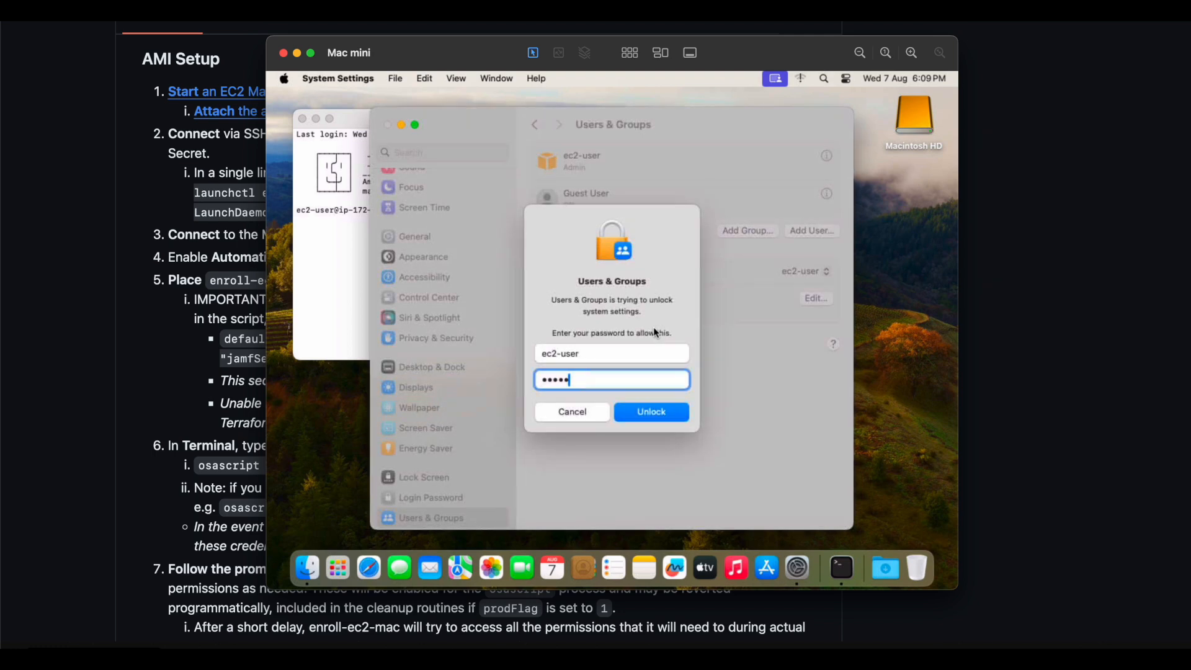
key("Return")
type("*****")
key("Return")
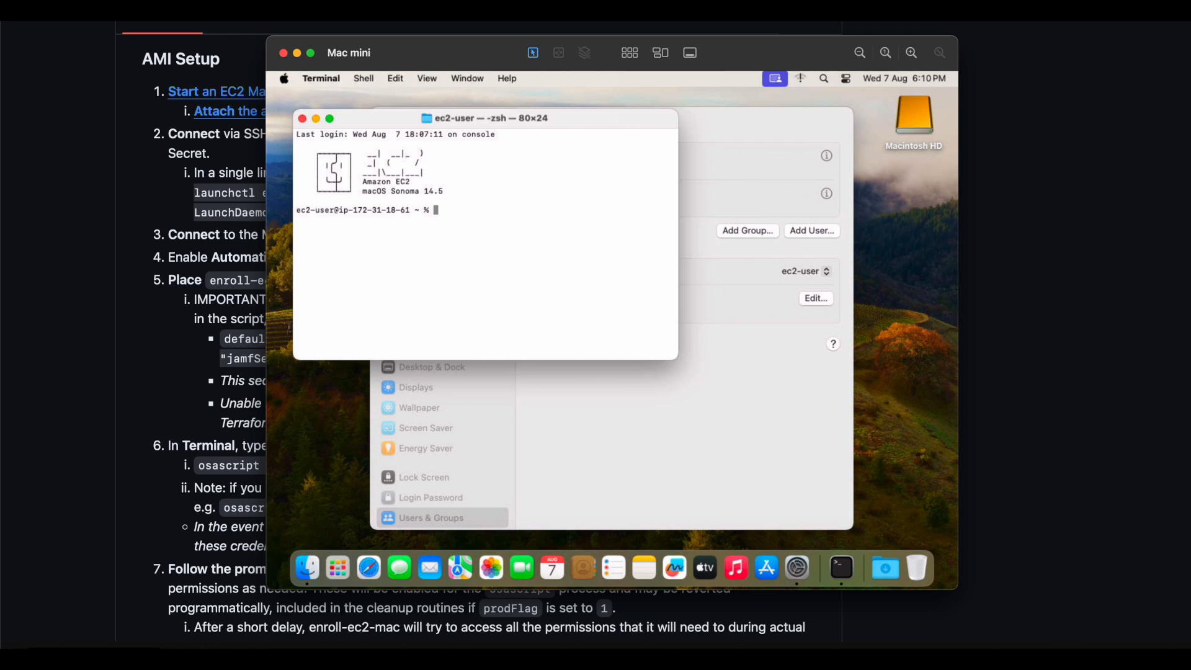
In the remote Terminal, set com.amazon.dsx.ec2.enrollment.automation secretRegion to us-east-1 and download enroll-ec2-mac.scpt from the aws-samples GitHub repository into /Users/Shared as an executable.
type("/usr/bin/defaults write com.amazon.dsx.ec2.enrollment.automation secretRegion us-east-1")
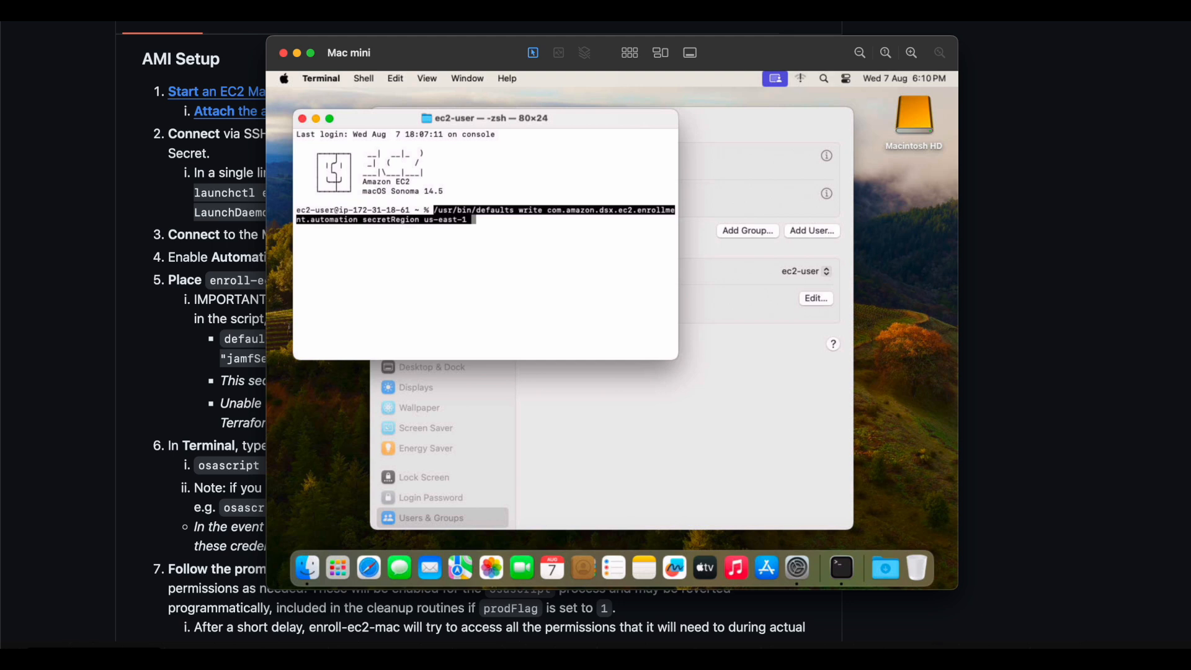
key("Return")
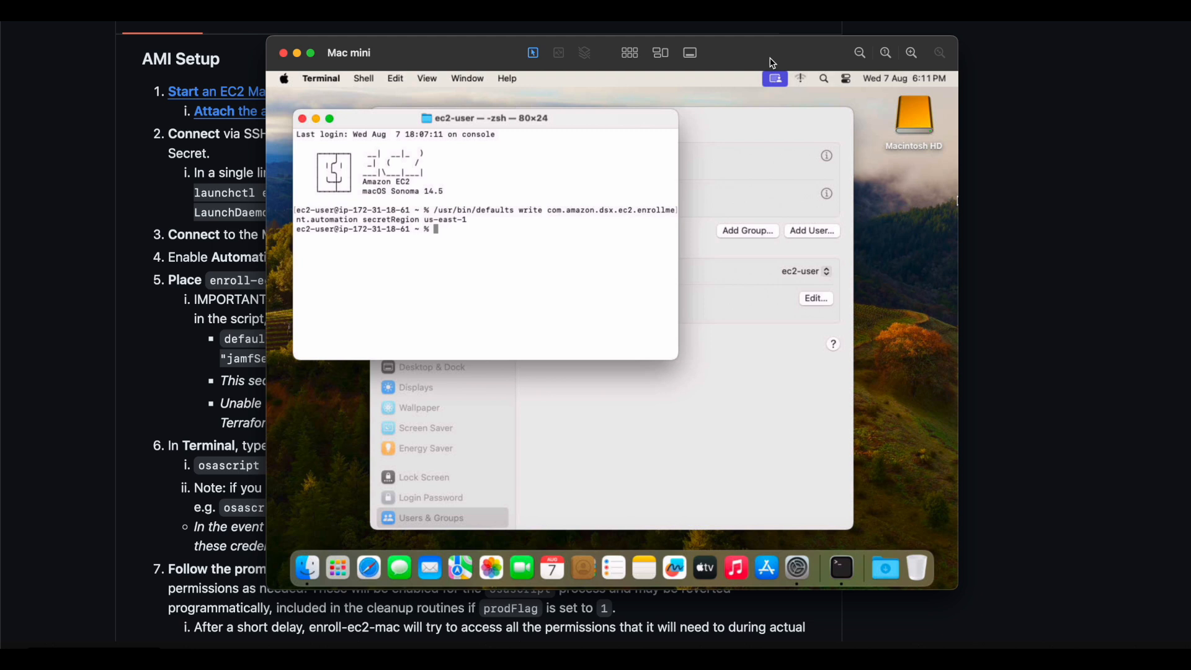
type("sudo curl -H 'Accept: application/vnd.github.v3.raw' https://api.github.com/repos/aws-samples/amazon-ec2-mac-mdm-enrollment-automation/contents/enroll-ec2-mac.scpt | sudo tee \"/Users/Shared/enroll-ec2-mac.scpt\" > /dev/null sudo chmod +x \"/Users/Shared/enroll-ec2-mac.scpt\"")
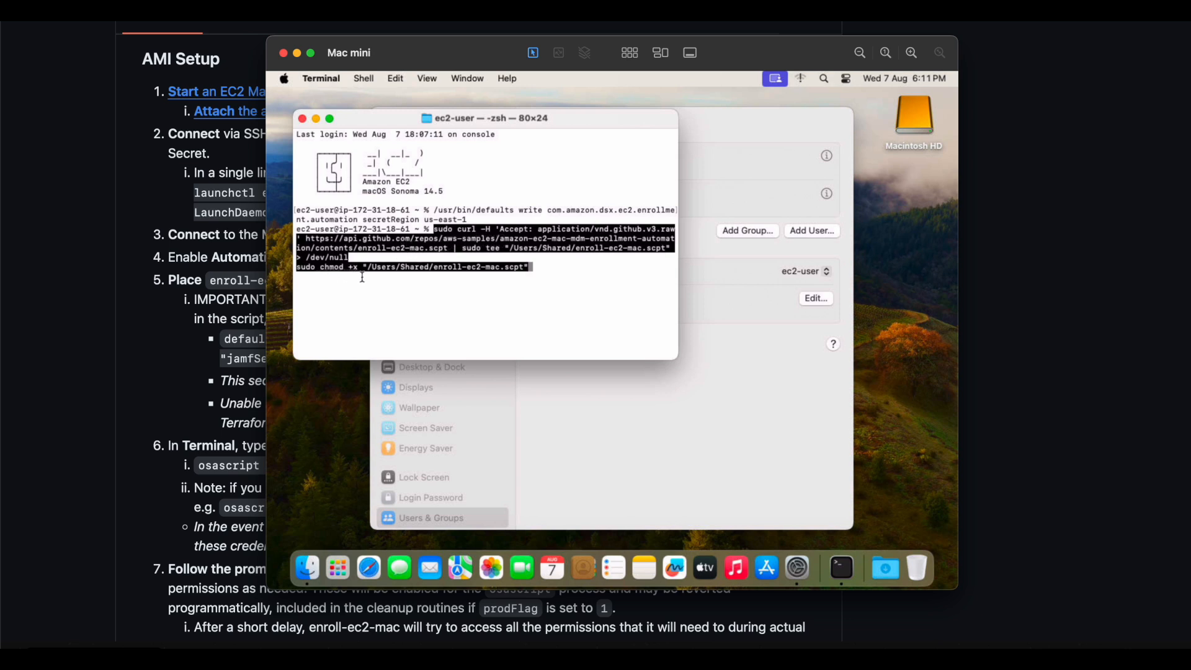
key("Return")
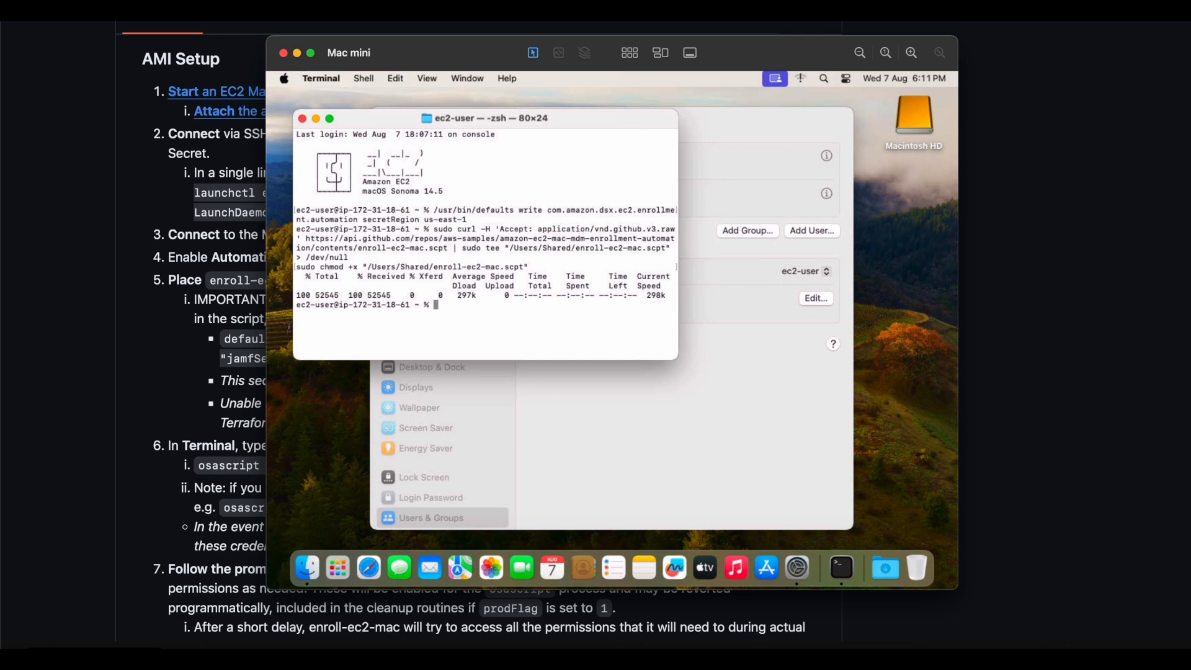
Copy the osascript /Users/Shared/enroll-ec2-mac.scpt --setup command from step 6 of the README's AMI Setup.
left_click(116, 357)
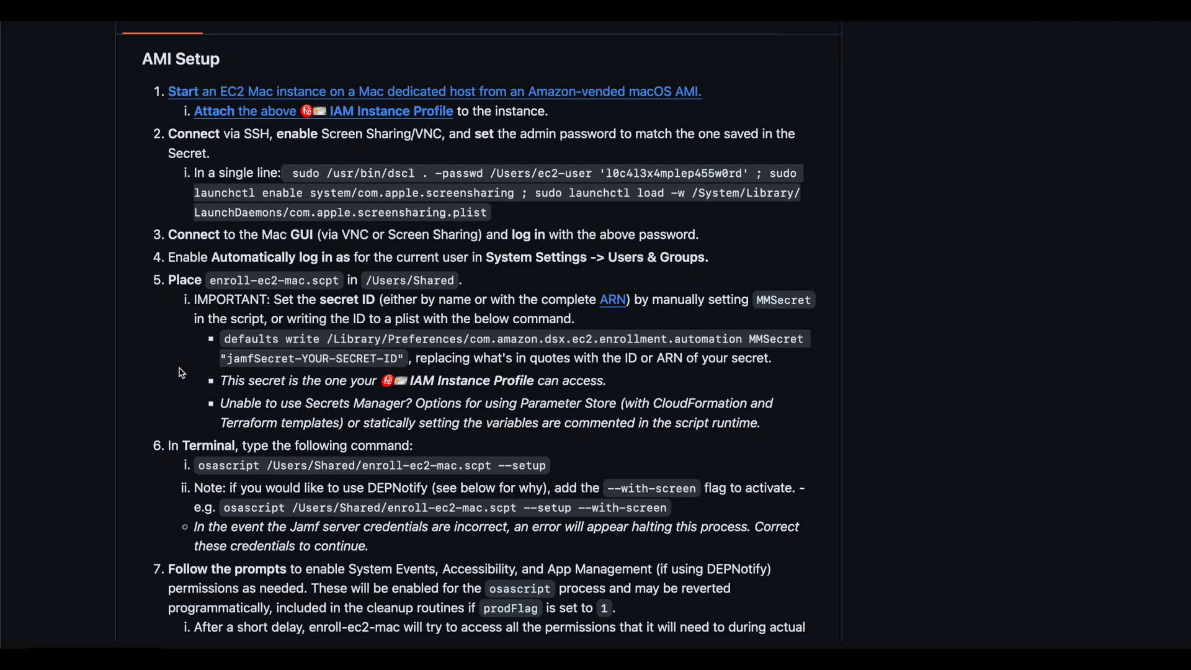
scroll(152, 393, "down", 5)
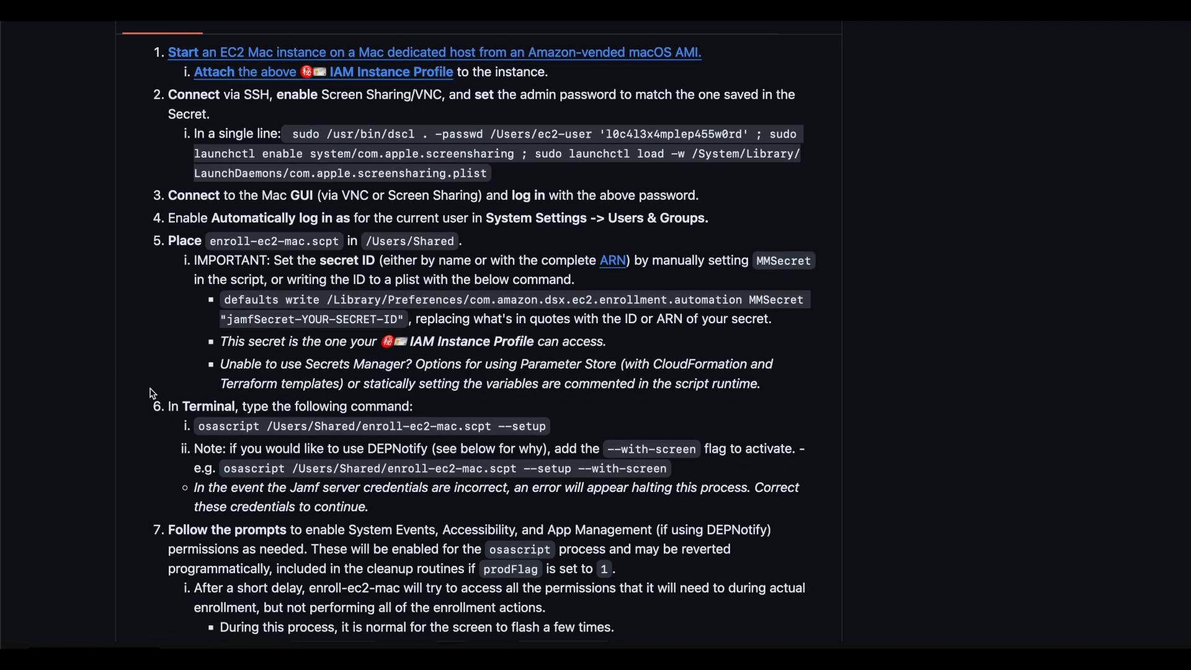
scroll(152, 393, "down", 1)
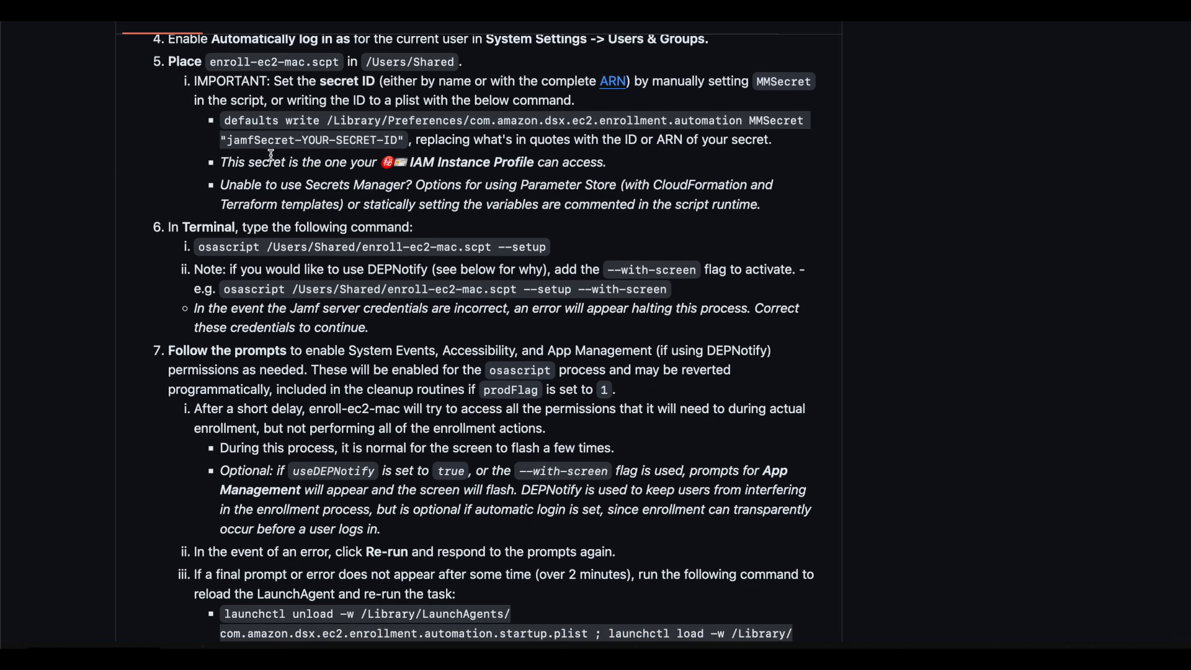
left_click_drag(229, 119, 400, 139)
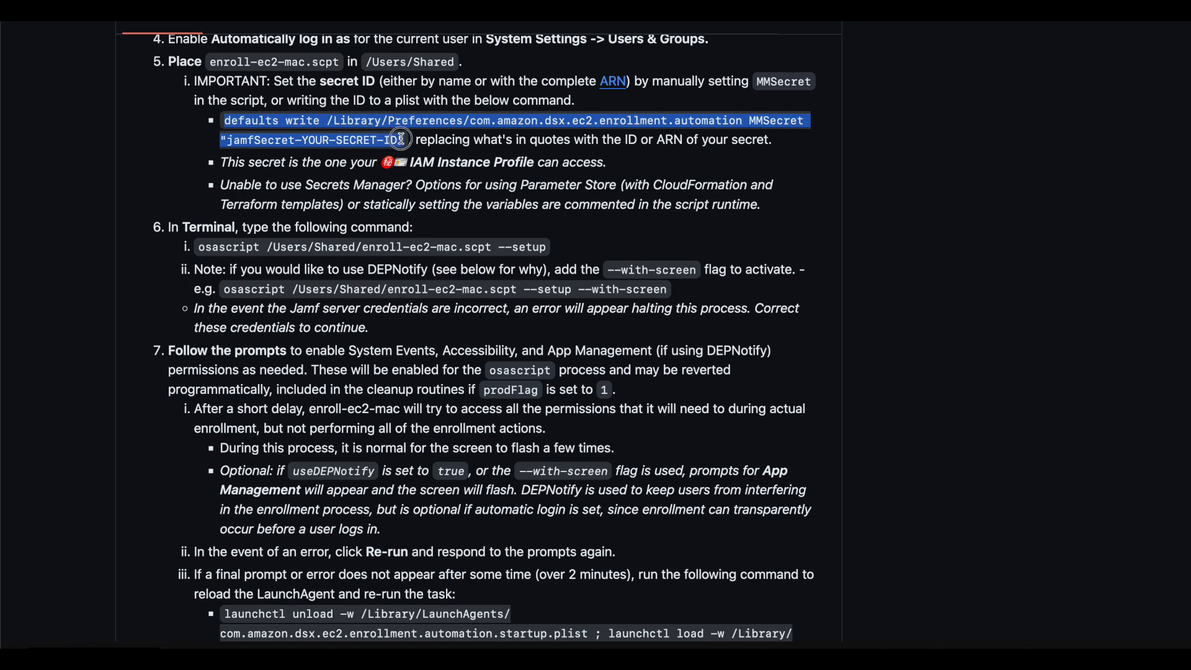
left_click(144, 124)
scroll(132, 157, "down", 3)
scroll(132, 157, "down", 3)
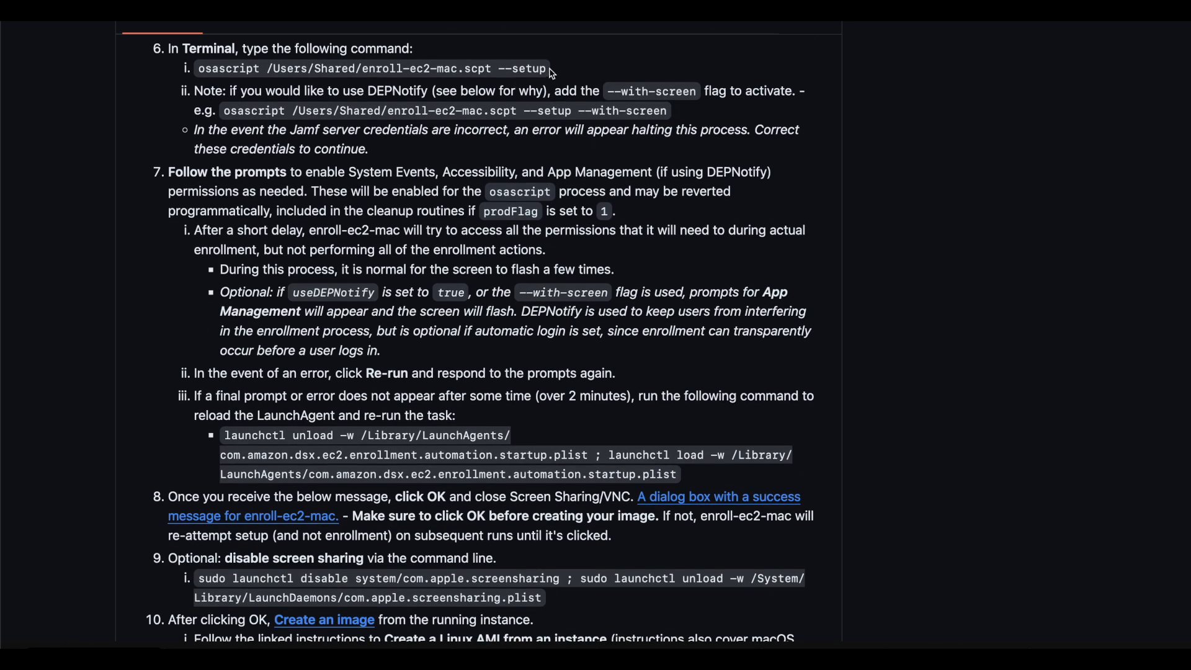
left_click_drag(550, 71, 200, 68)
key("super+c")
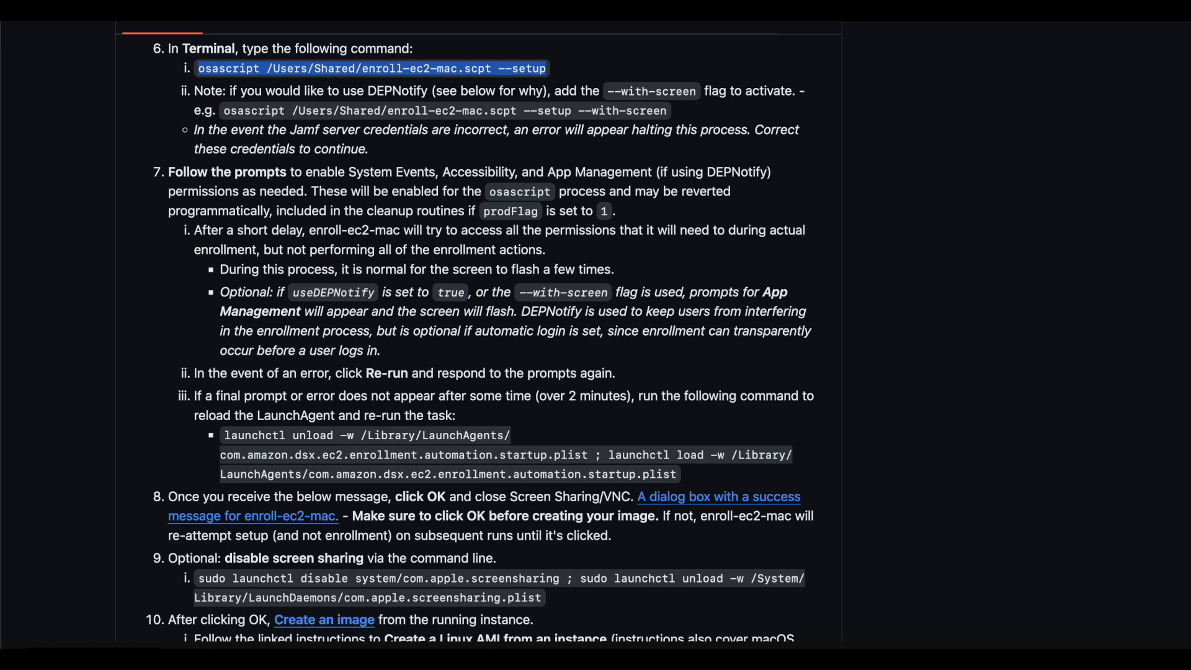
Run the copied enroll-ec2-mac setup command in the remote Mac's Terminal.
key("super+Tab")
key("super+v")
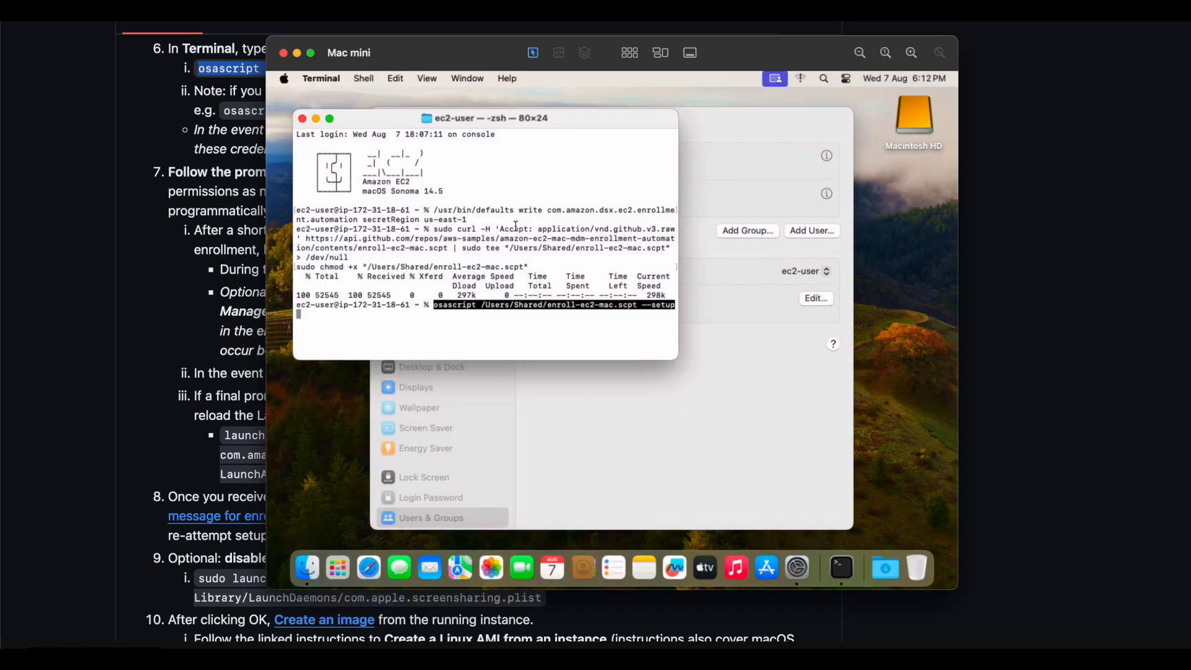
key("Return")
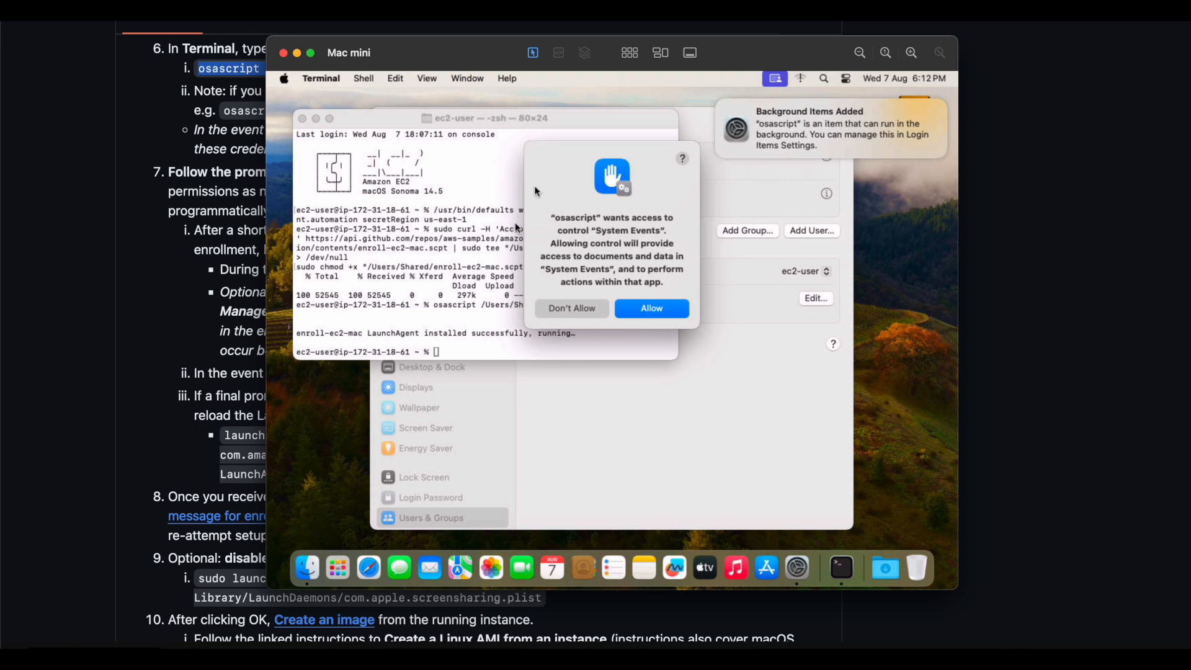
Allow osascript to control System Events and enable its Accessibility permission in Privacy & Security, authorizing with the account password.
left_click(656, 308)
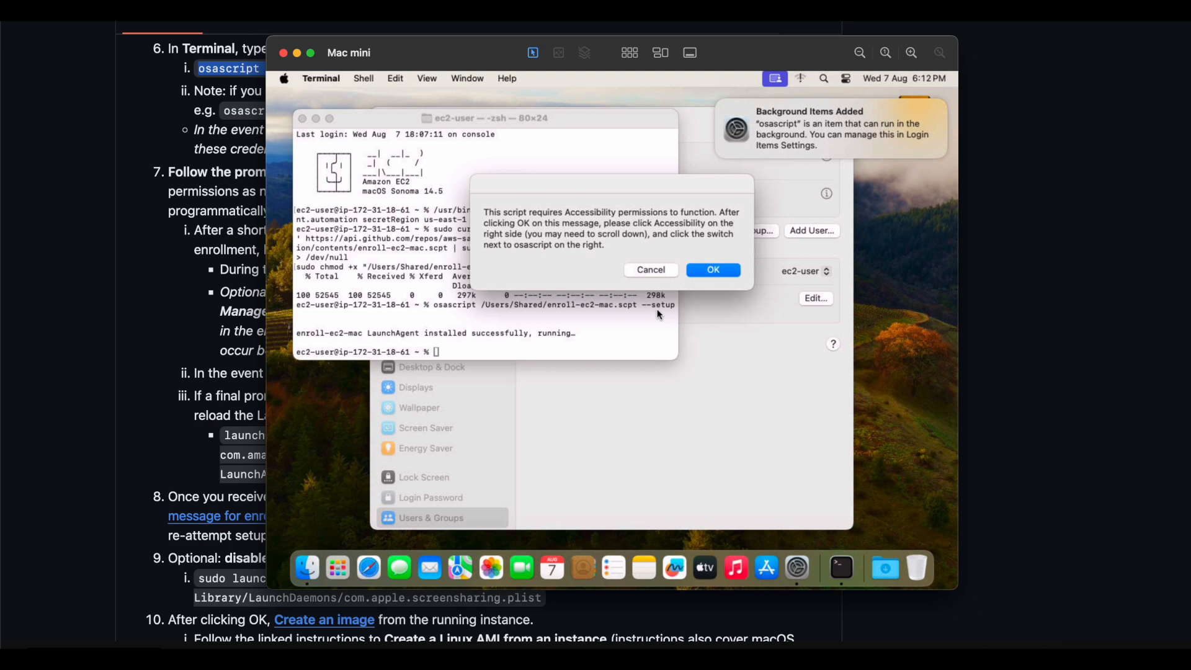
left_click(714, 270)
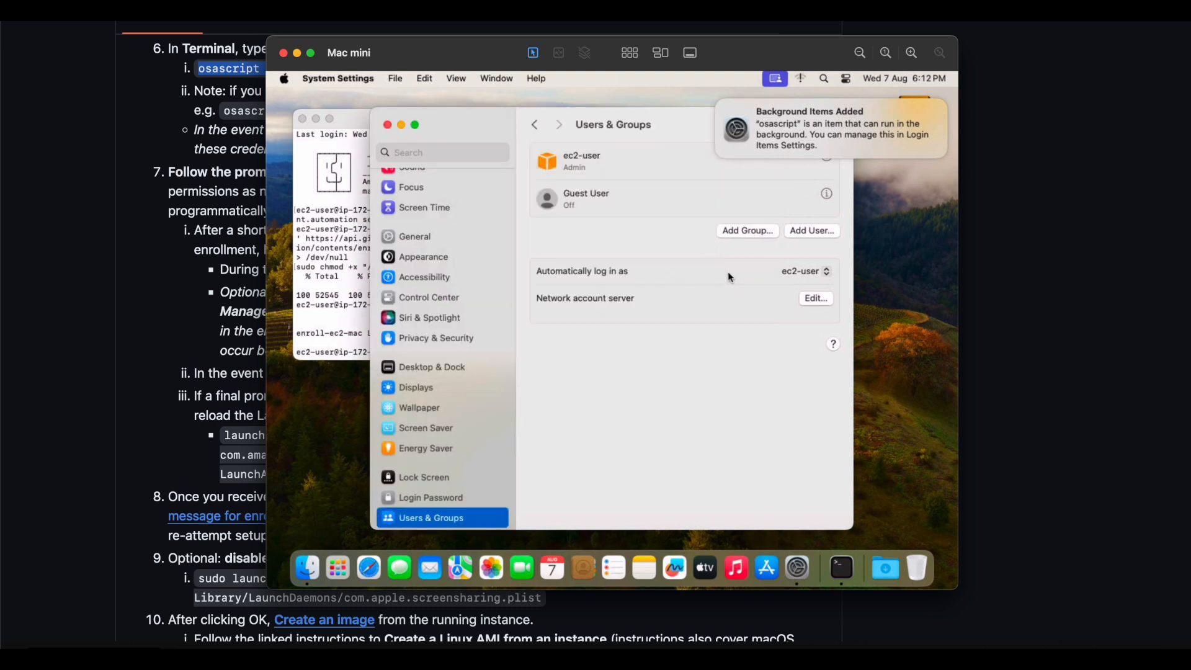
scroll(712, 423, "down", 8)
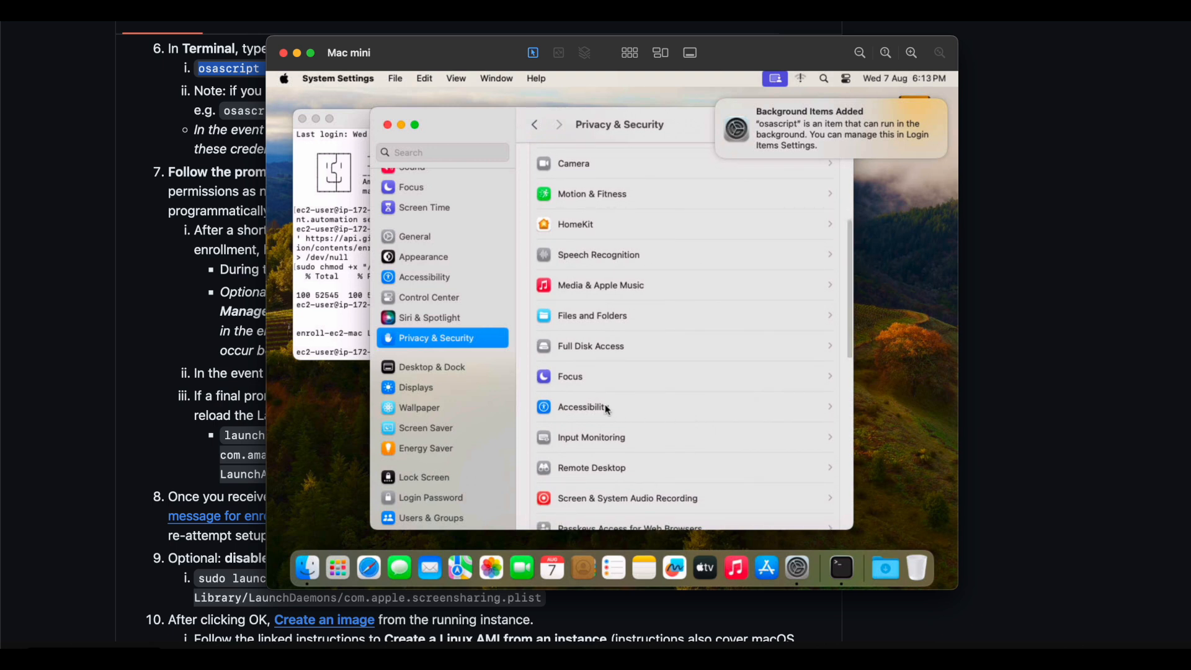
left_click(619, 406)
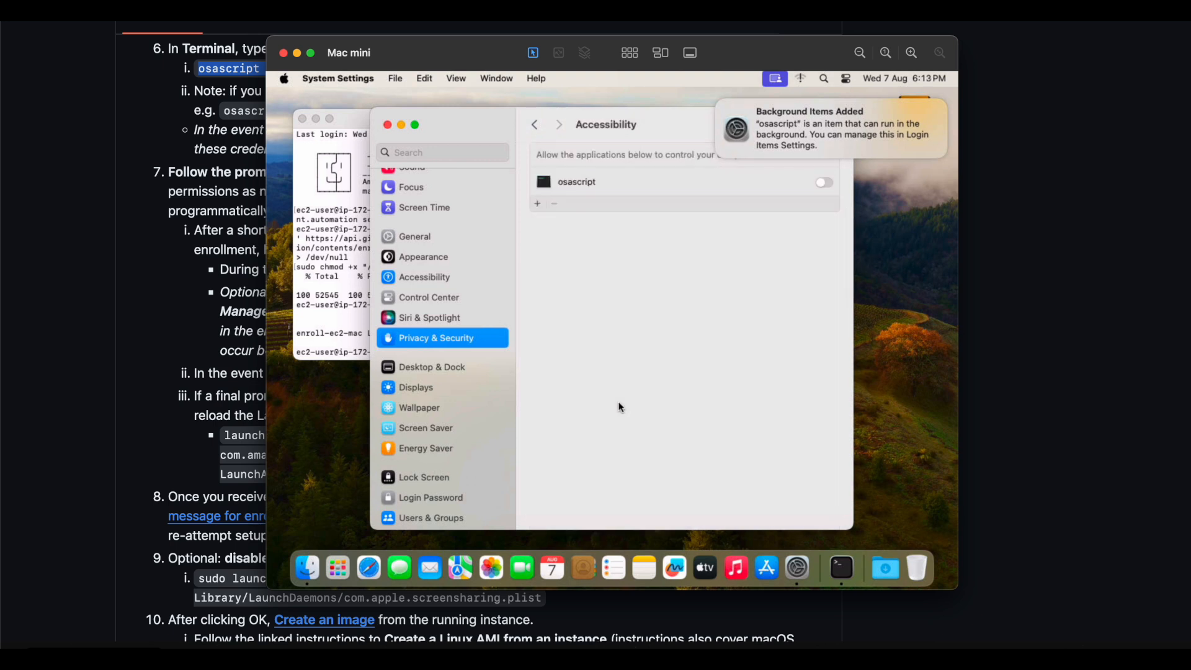
left_click(823, 182)
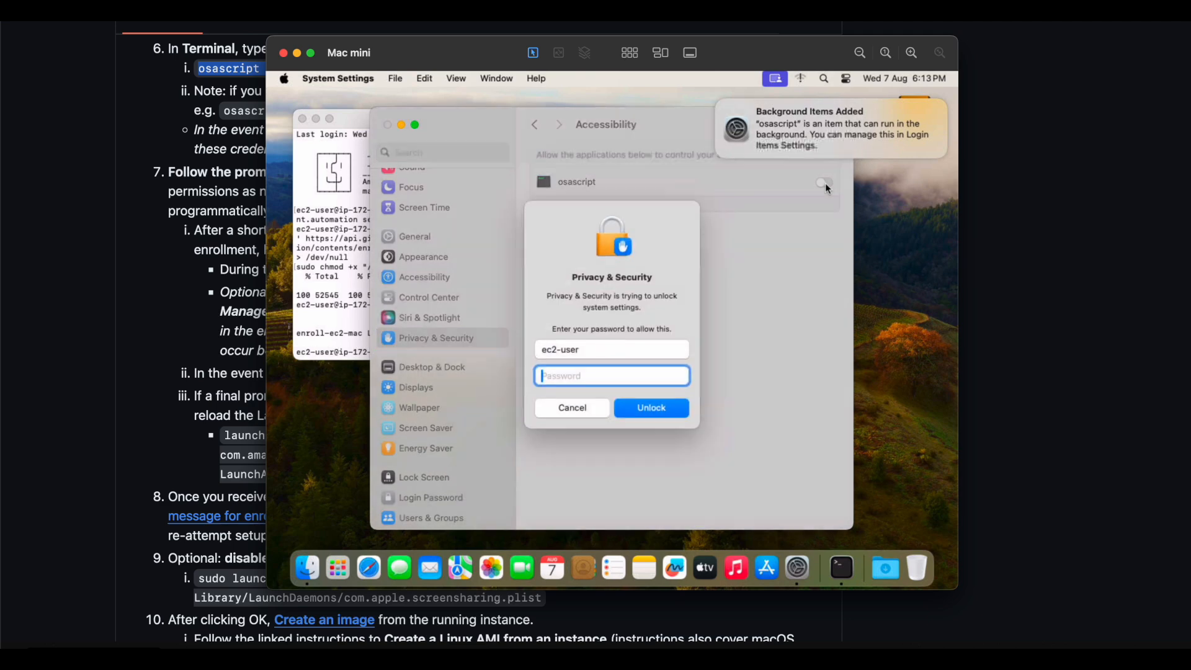
type("••••••")
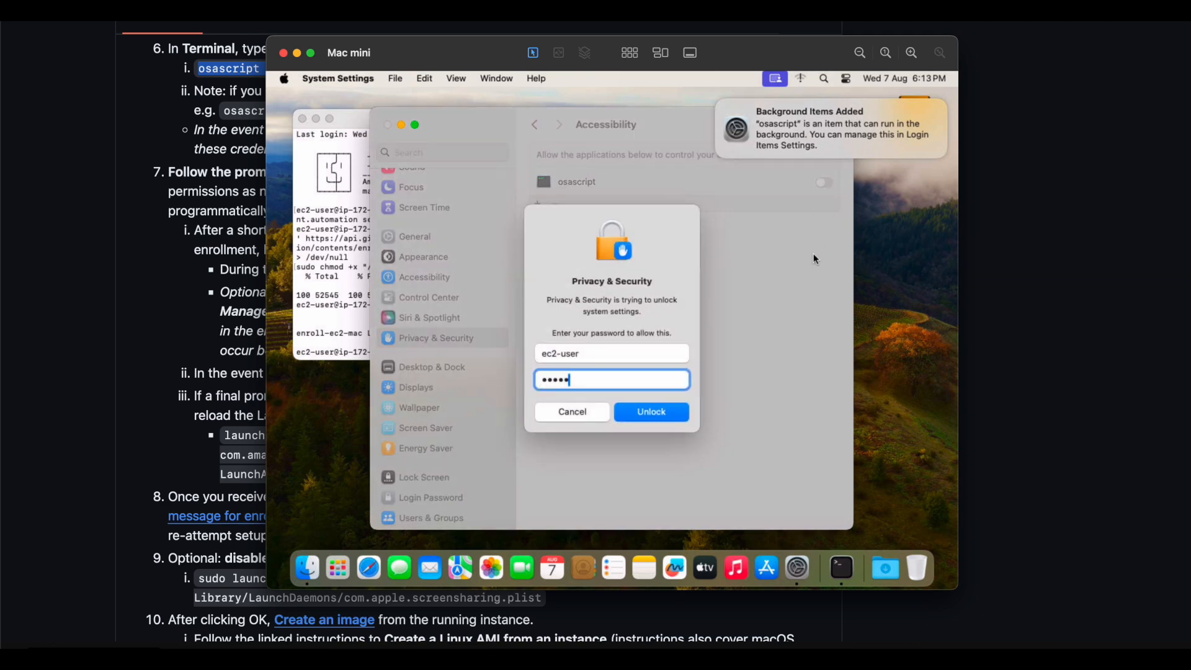
key("Return")
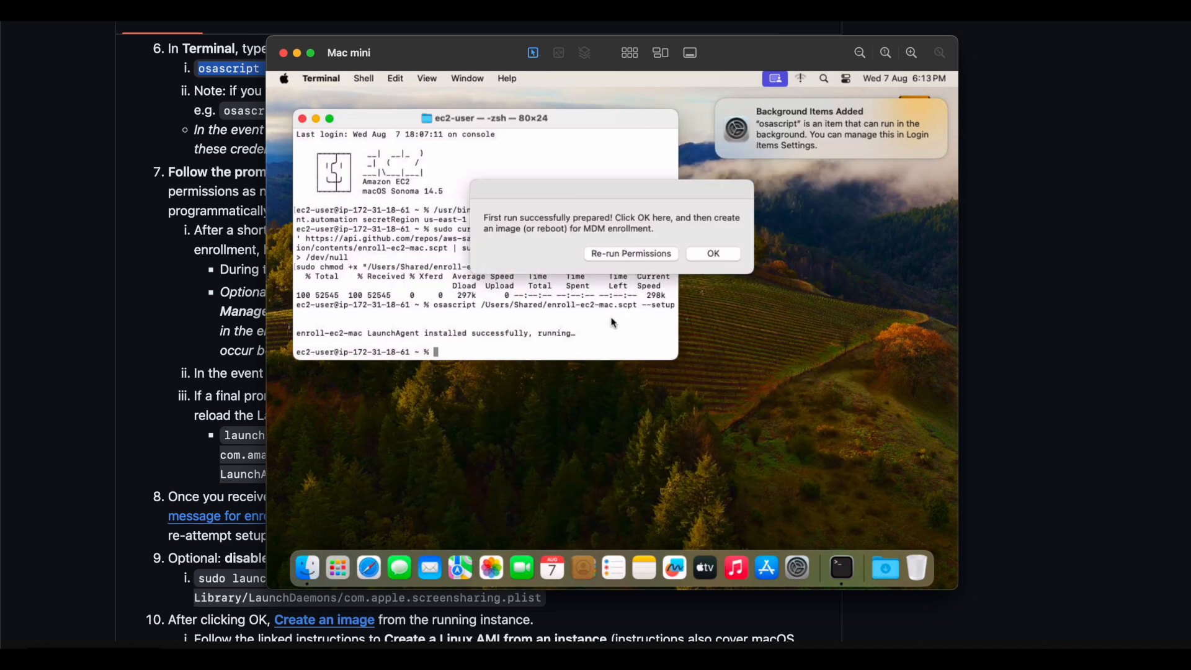
Acknowledge the first-run preparation message with OK and quit Terminal on the remote Mac.
left_click(663, 199)
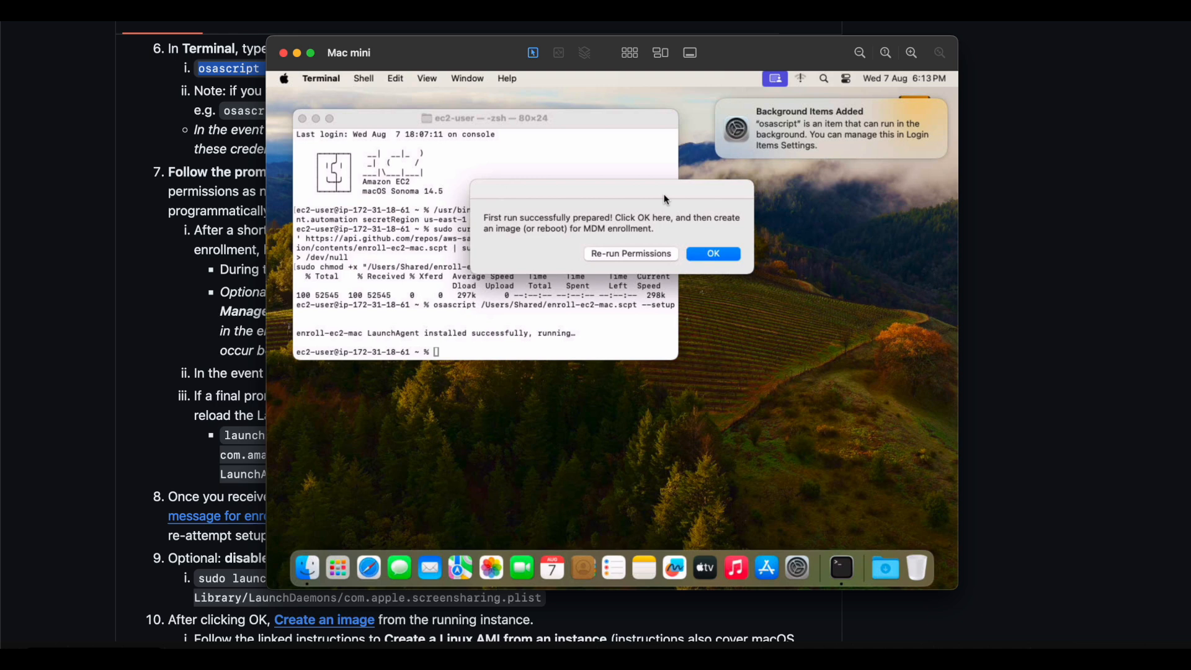
left_click(718, 253)
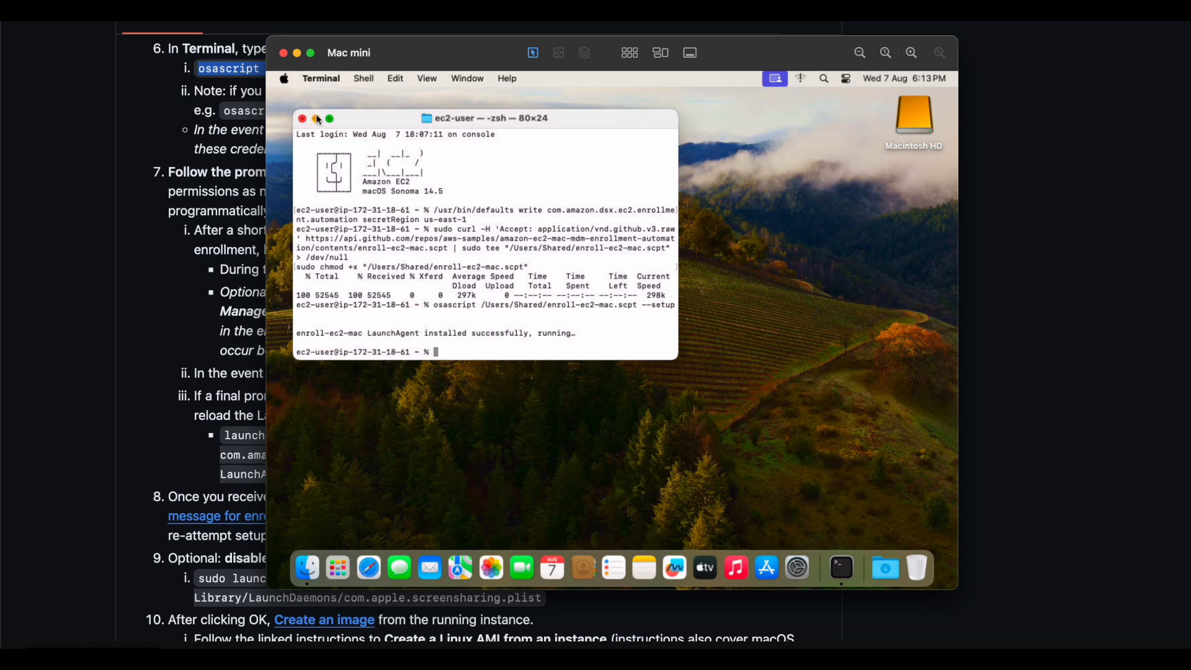
left_click(311, 81)
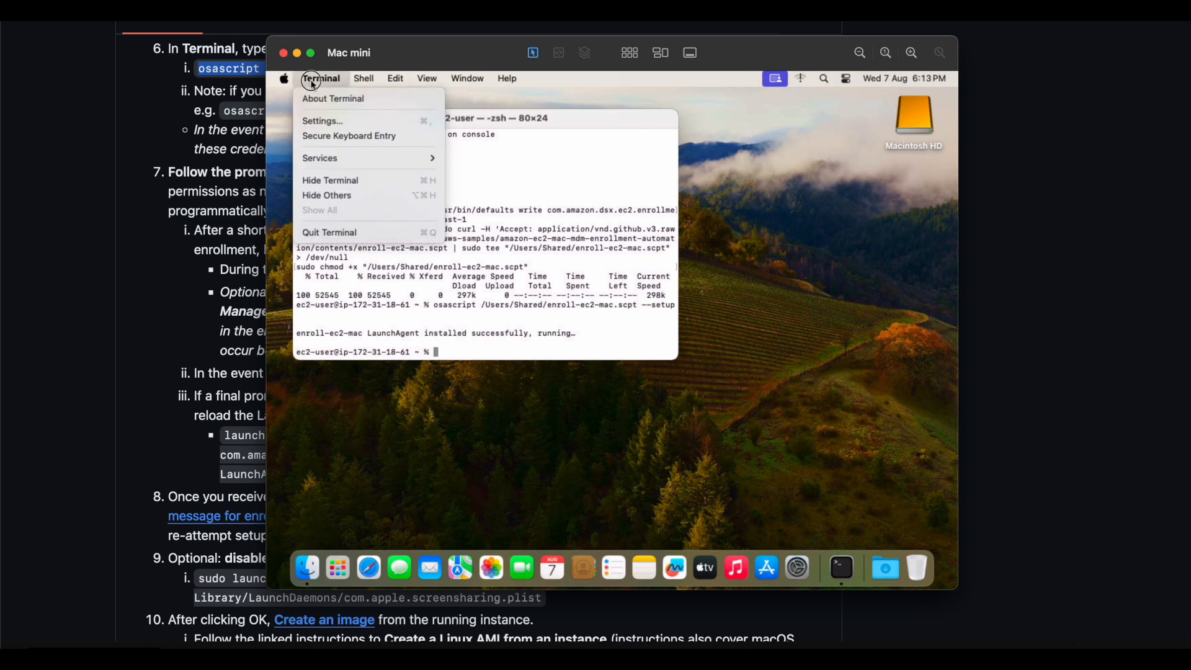
left_click(315, 231)
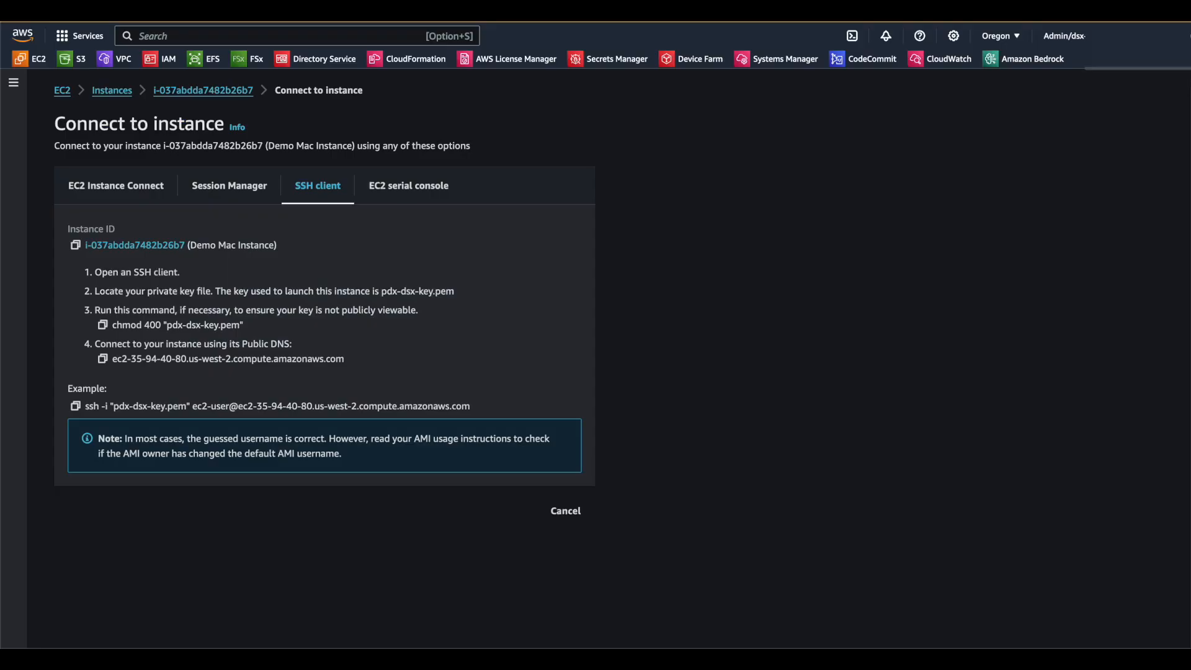
In the AWS EC2 console, open the Create image form for the running Demo Mac Instance and activate its image name field.
left_click(36, 59)
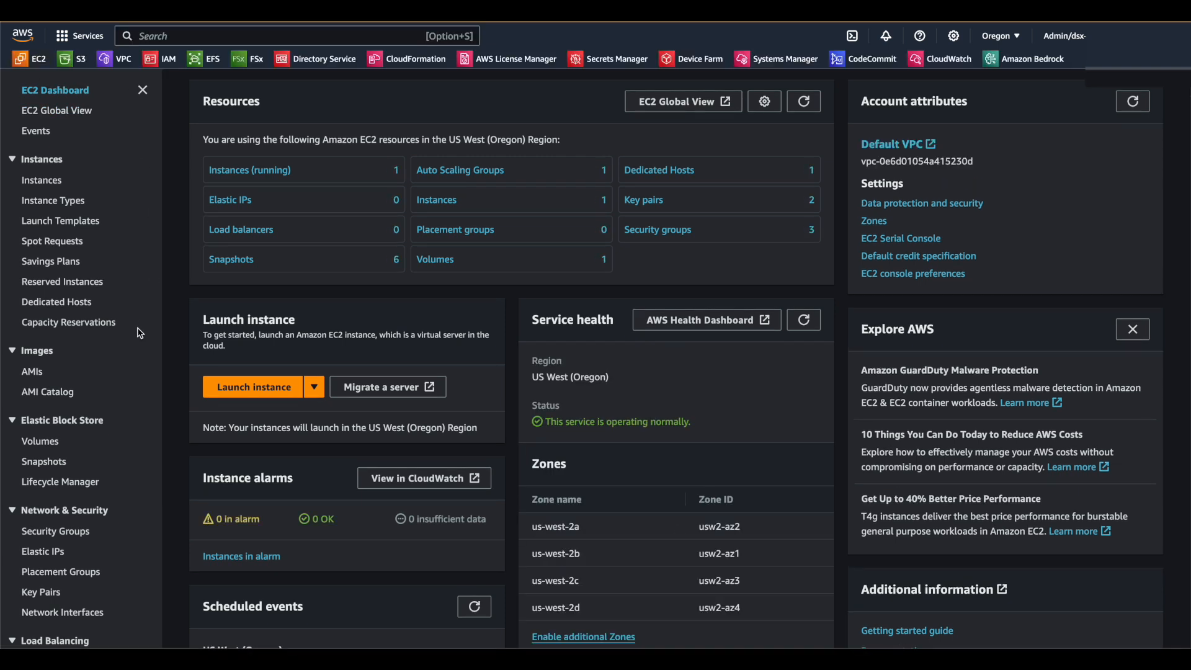
left_click(273, 171)
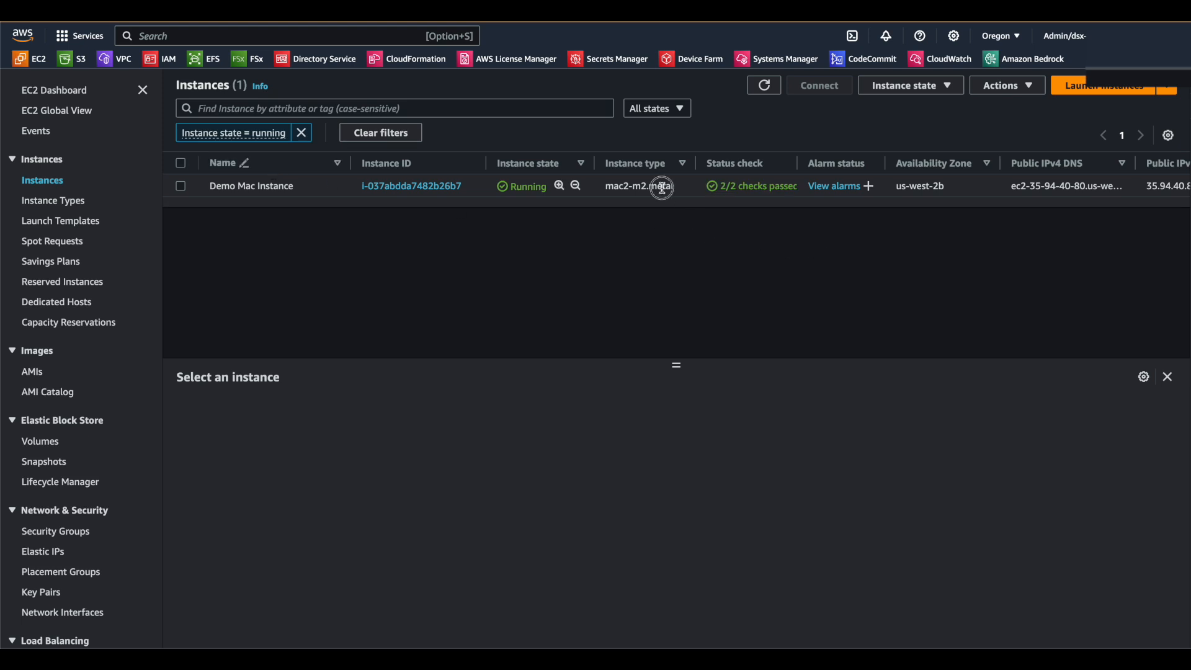
left_click(661, 187)
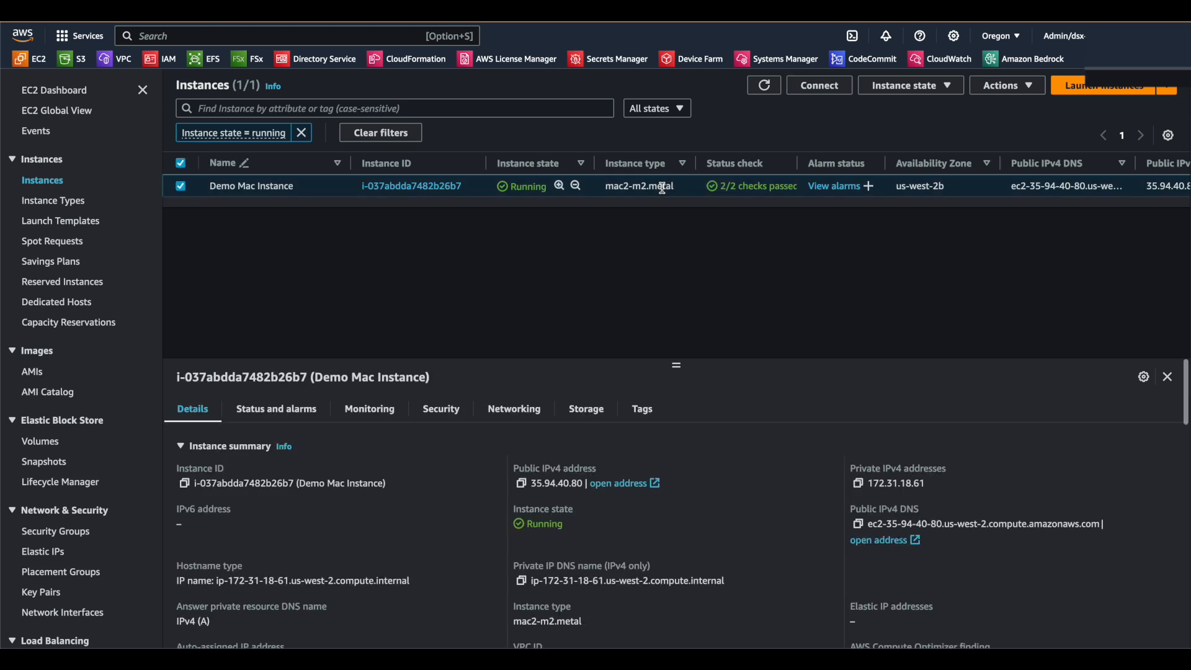
left_click(1037, 92)
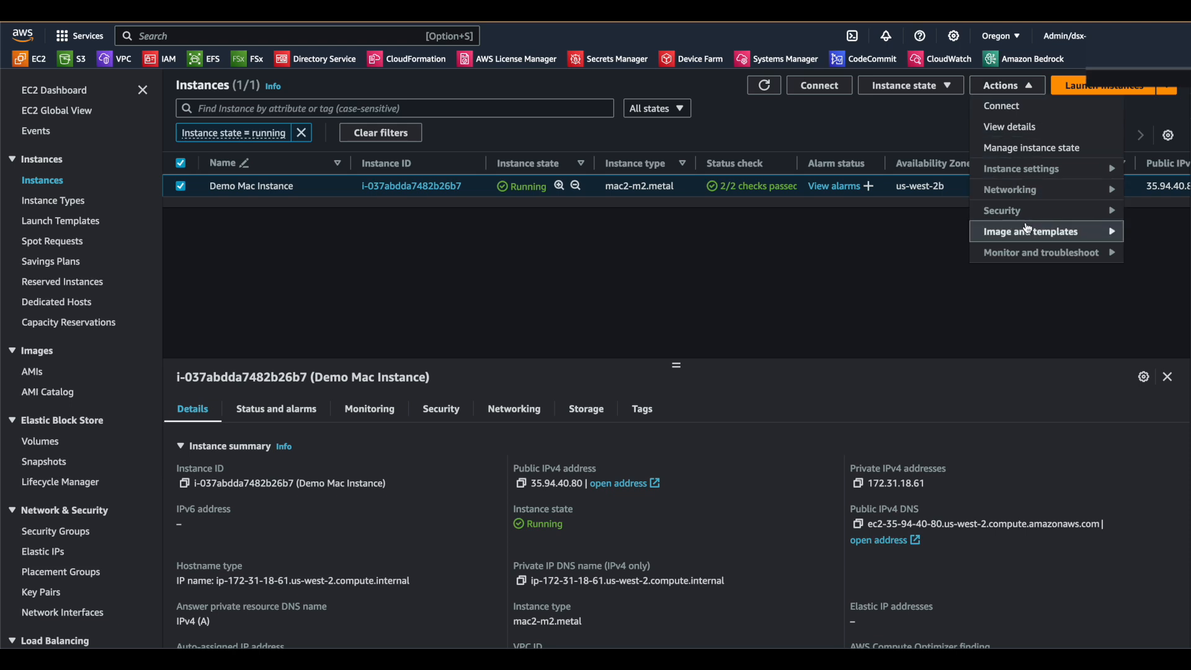
mouse_move(1028, 230)
left_click(928, 235)
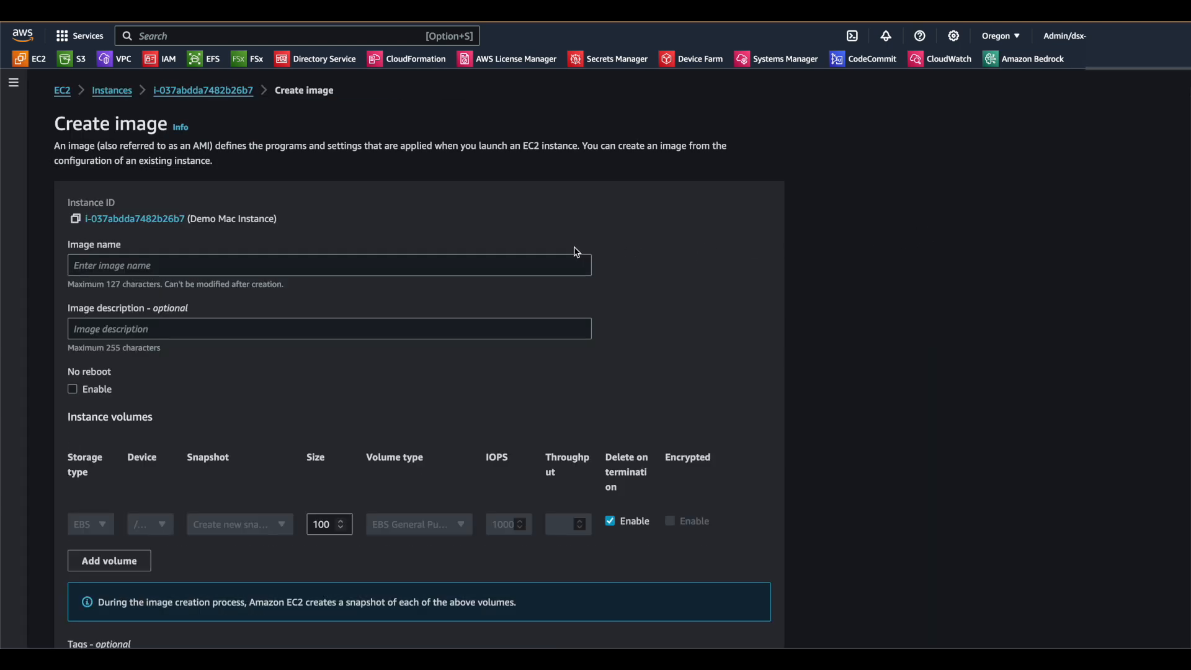
left_click(519, 259)
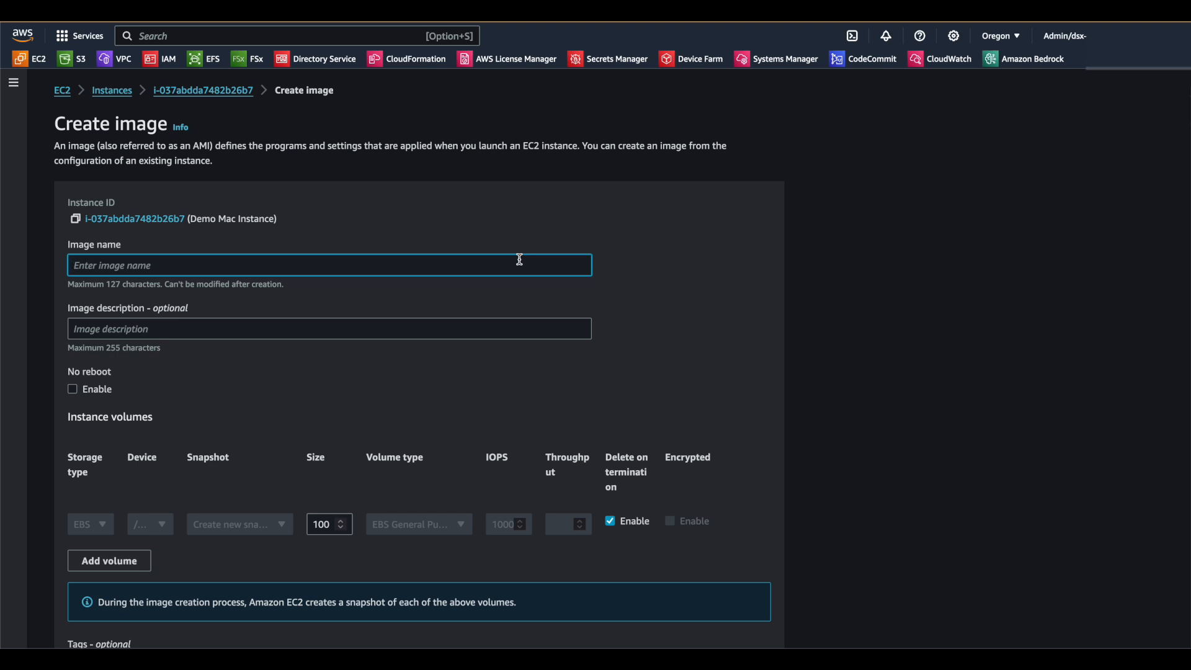
Create an image named demo-mac-enrollment from the Demo Mac Instance with No reboot enabled, and view the resulting AMI's entry.
type("demo-mac-enrollment")
left_click(104, 391)
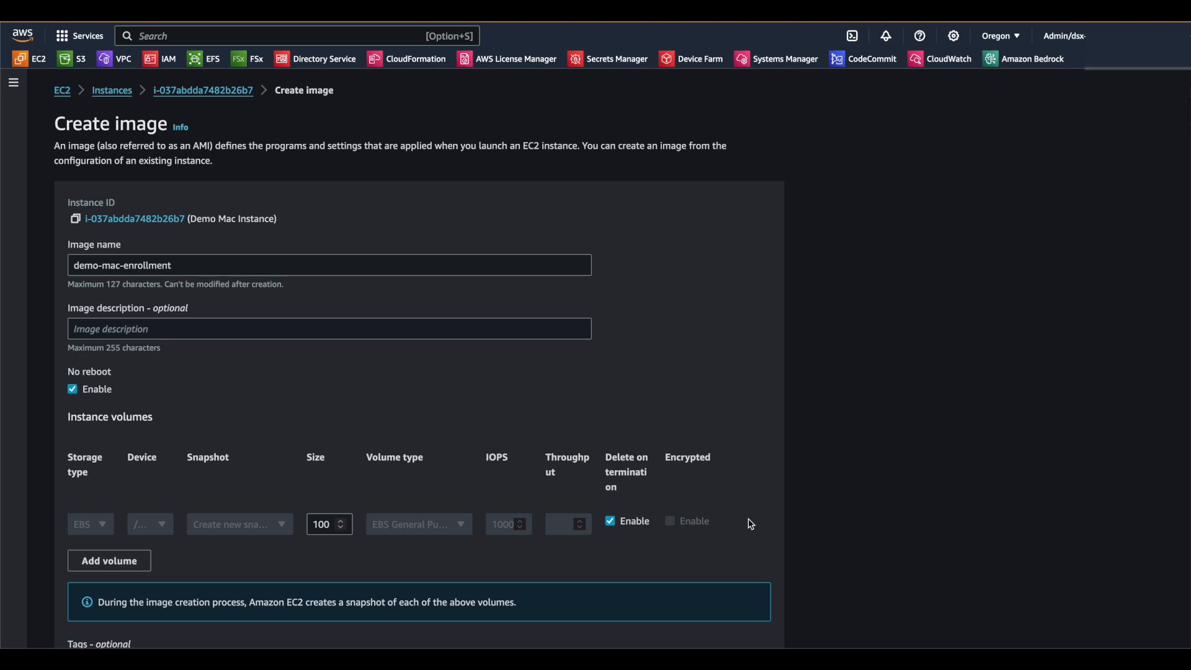
scroll(750, 524, "down", 5)
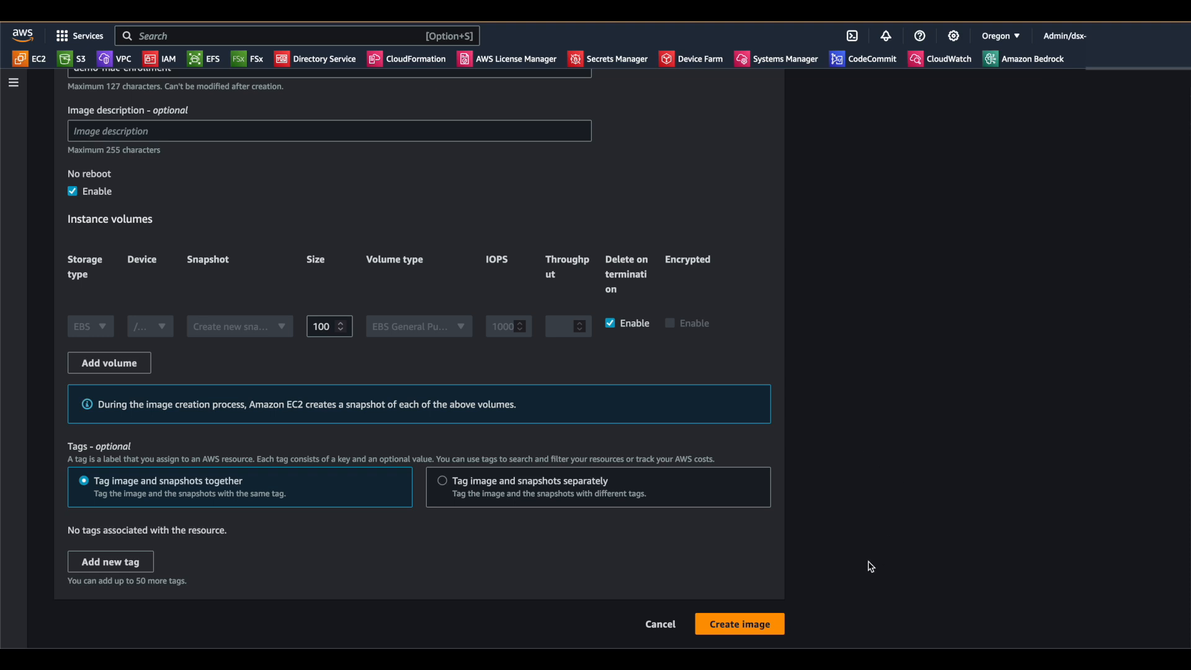
left_click(761, 627)
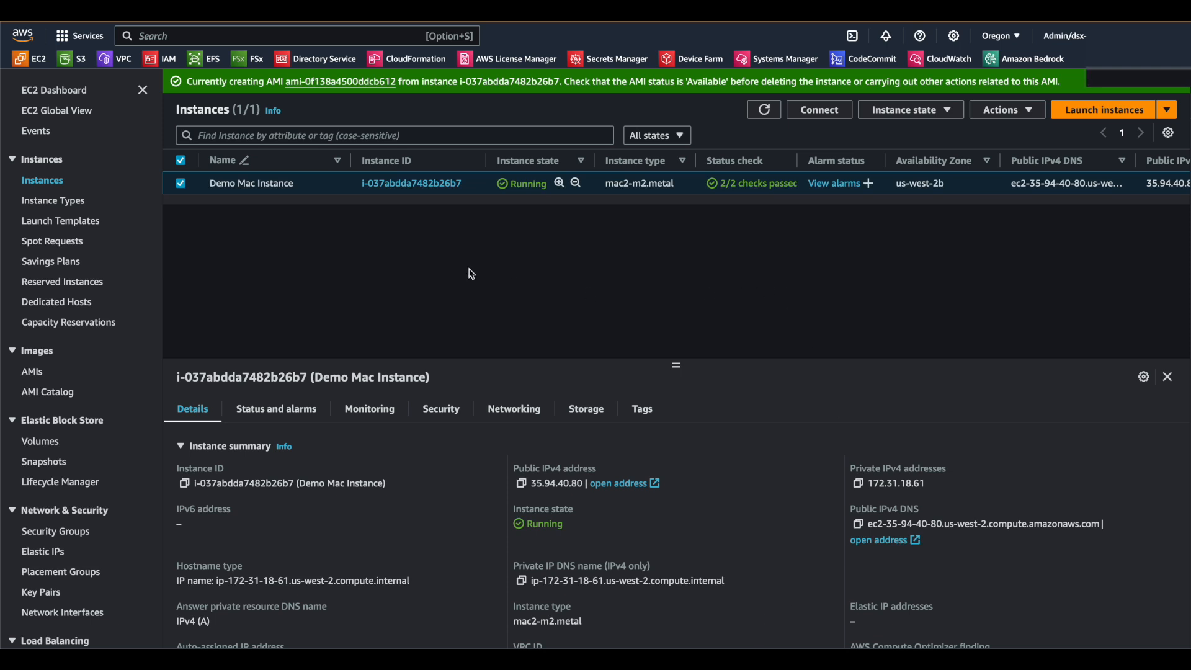
left_click(351, 83)
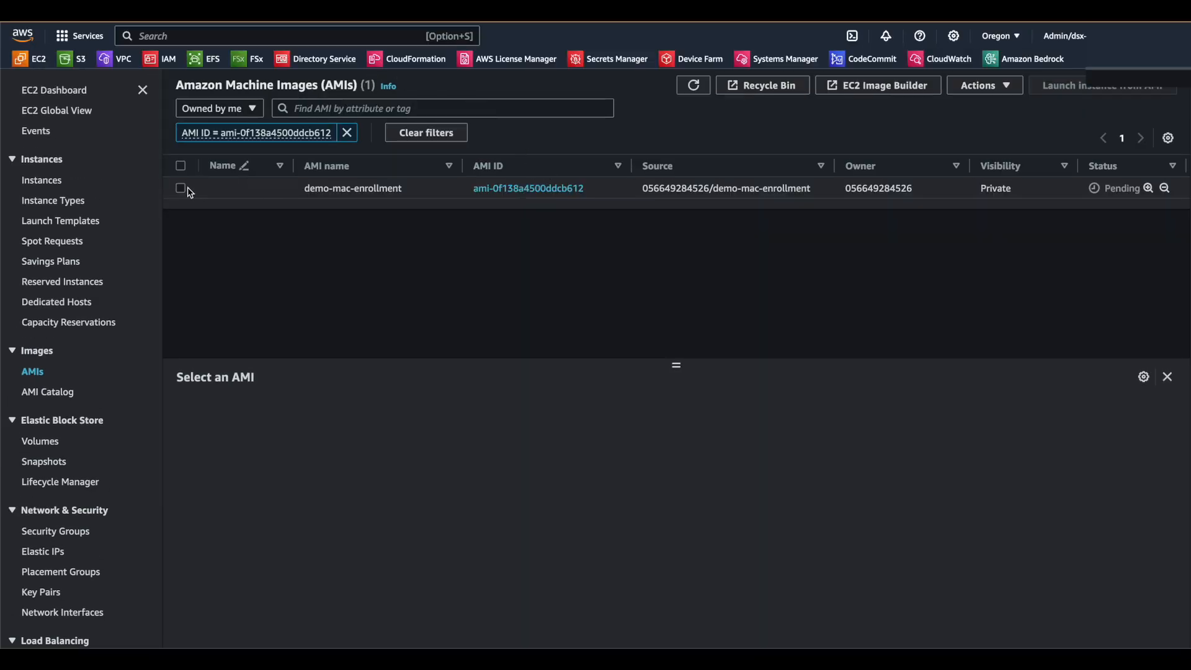
left_click(323, 193)
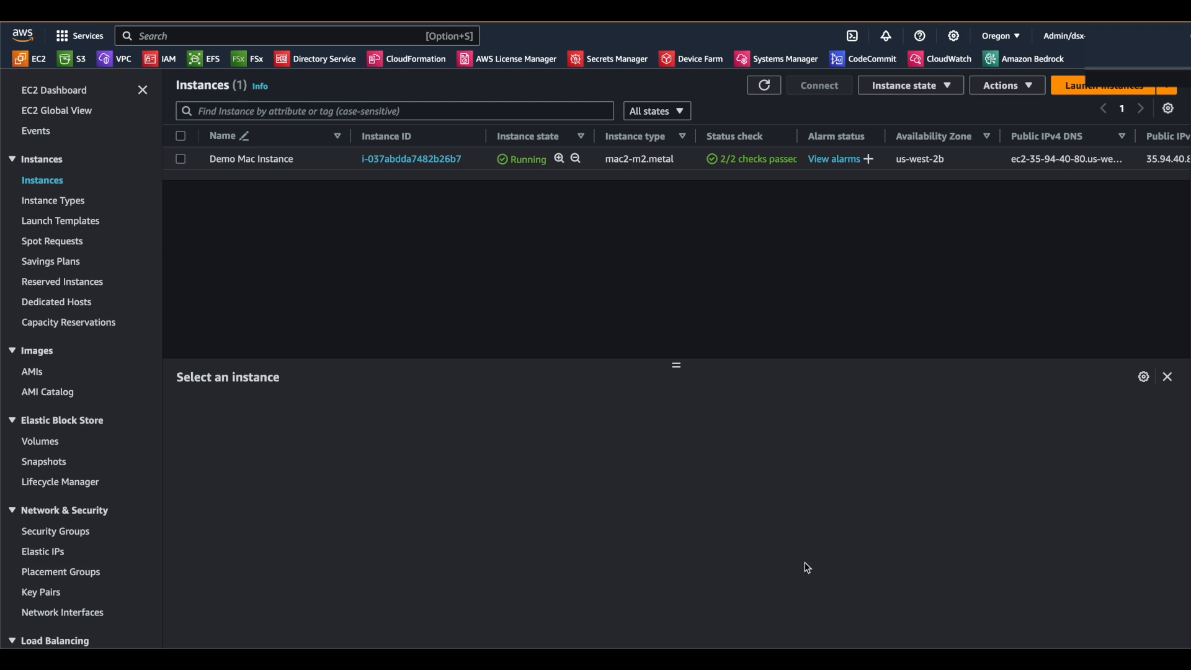
Switch to the Screen Sharing session, log ec2-user out of the remote Mac, and log back in with the account password.
left_click(863, 665)
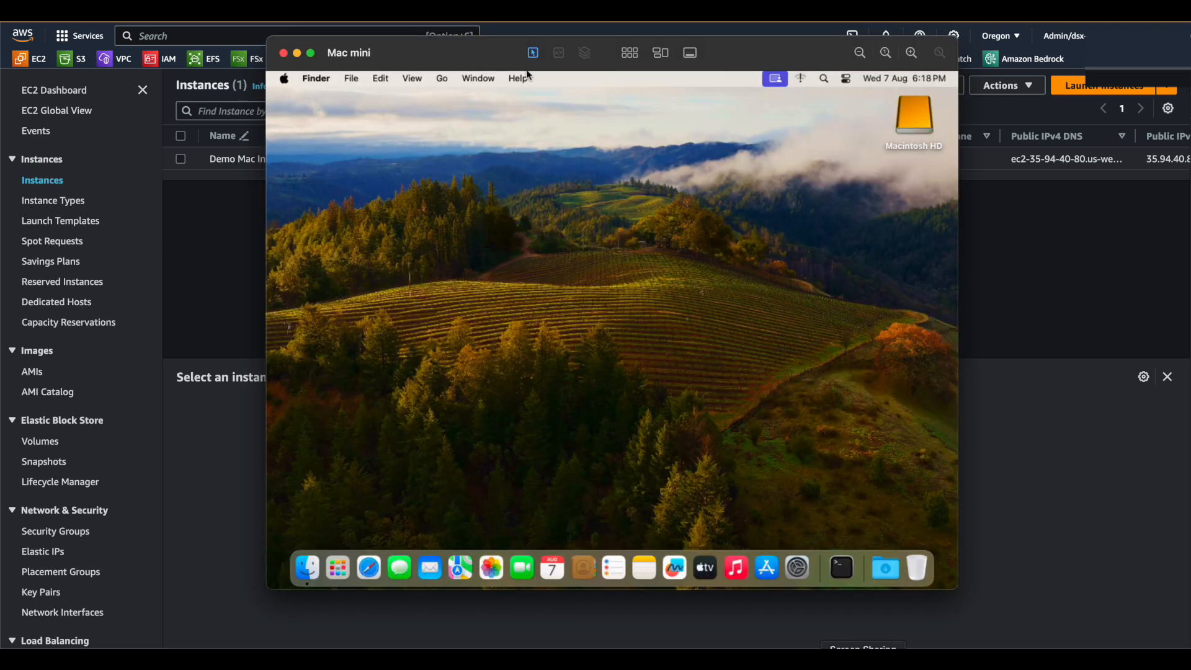
left_click(446, 186)
left_click(286, 79)
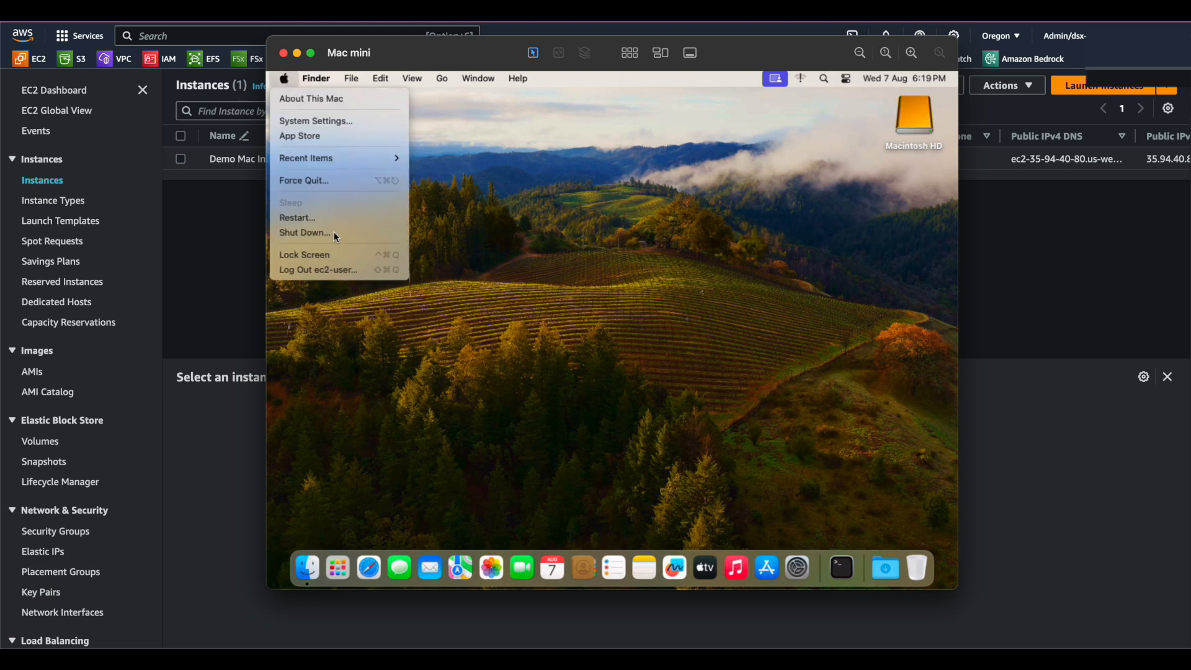
left_click(337, 273)
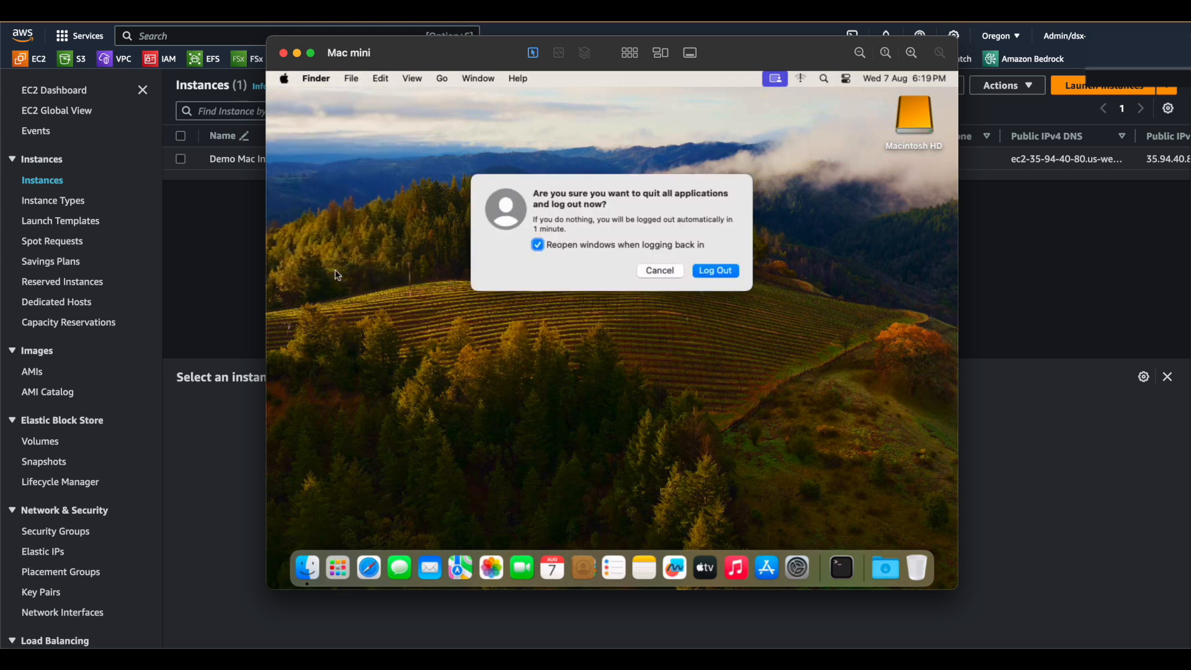
key("space")
key("Return")
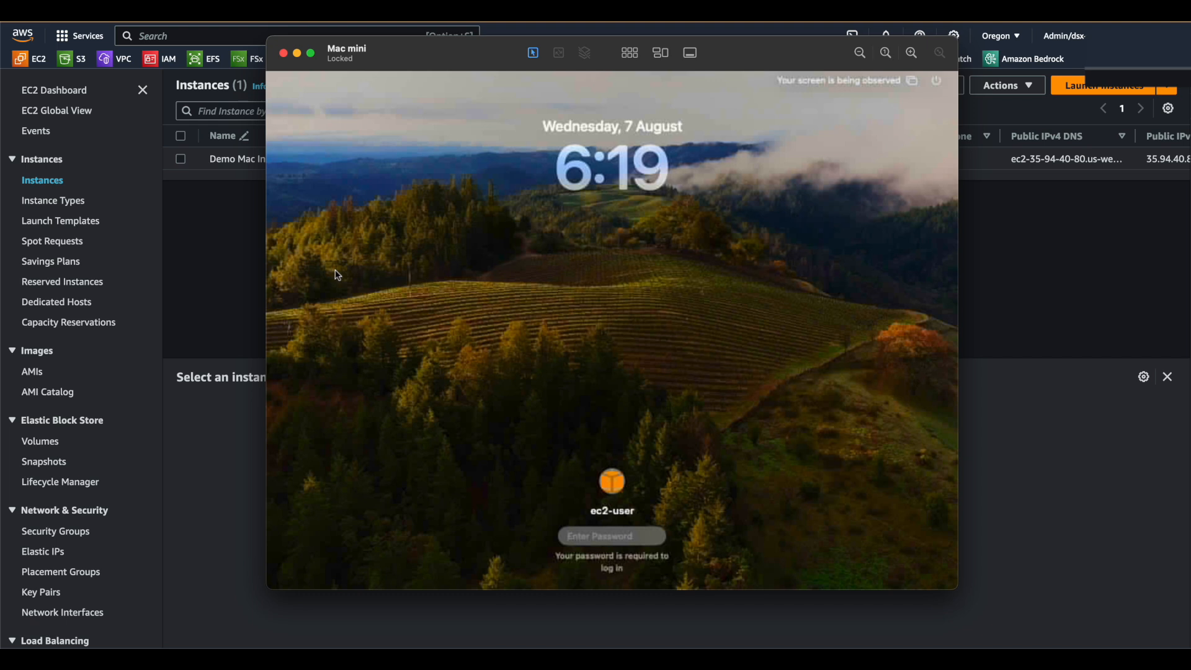
type("•••••")
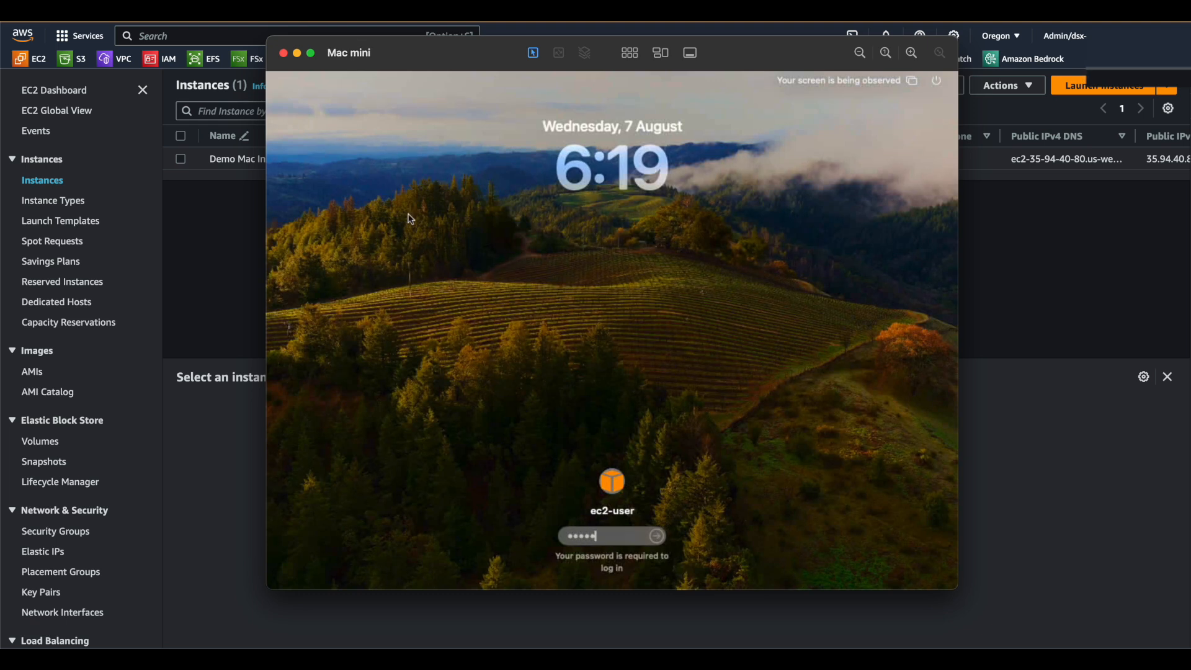
key("Return")
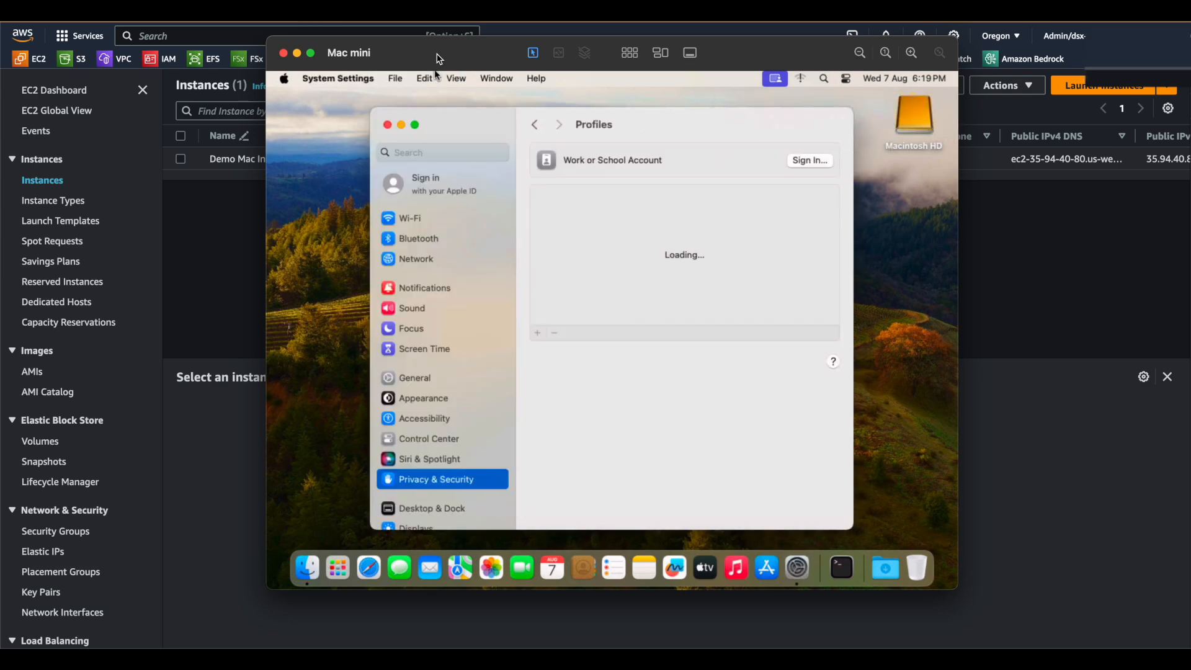
Review the downloaded MDM Profile in Profiles settings and install it, authorizing with the account password.
double_click(683, 215)
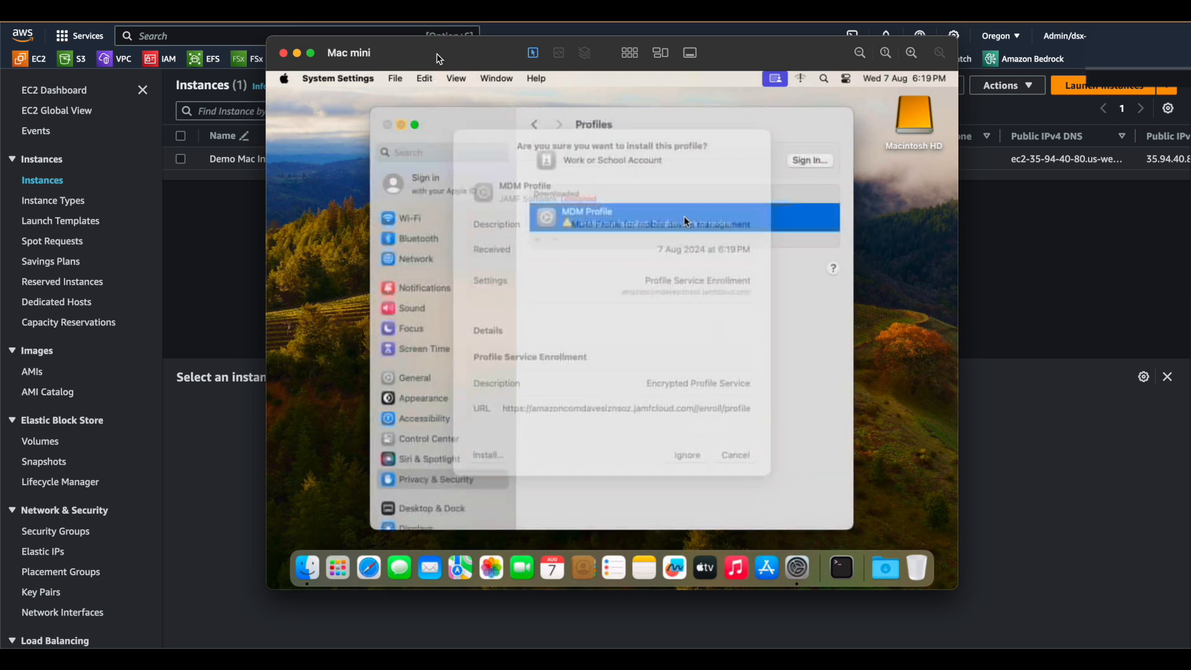
key("Return")
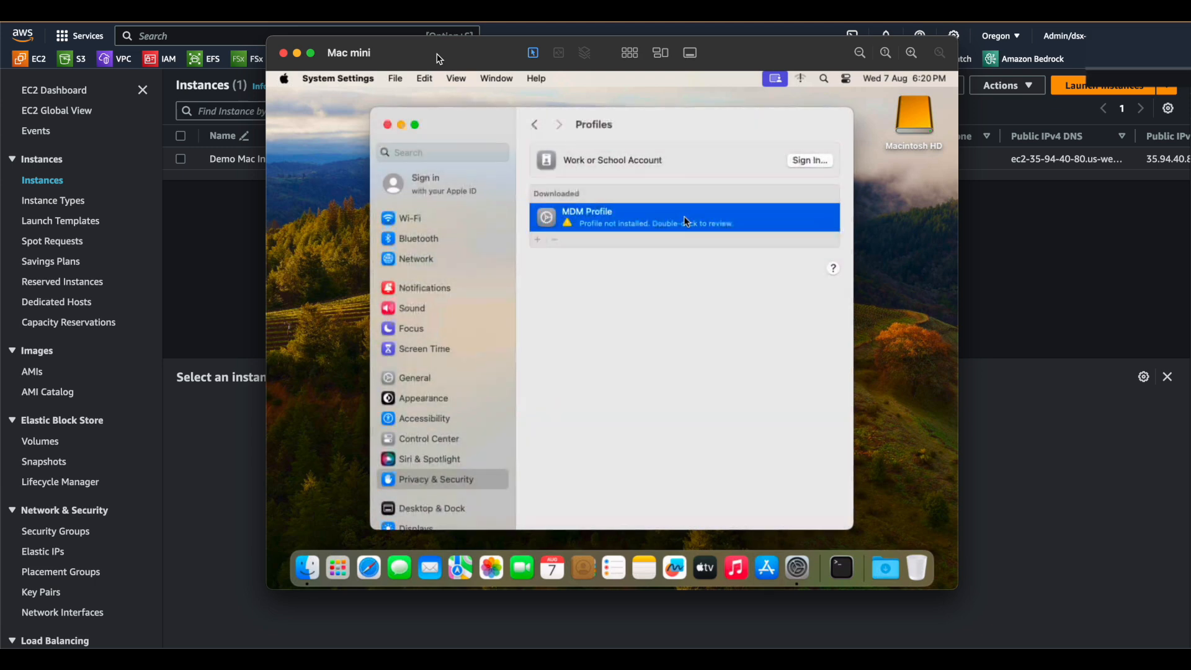
key("super+v")
key("Return")
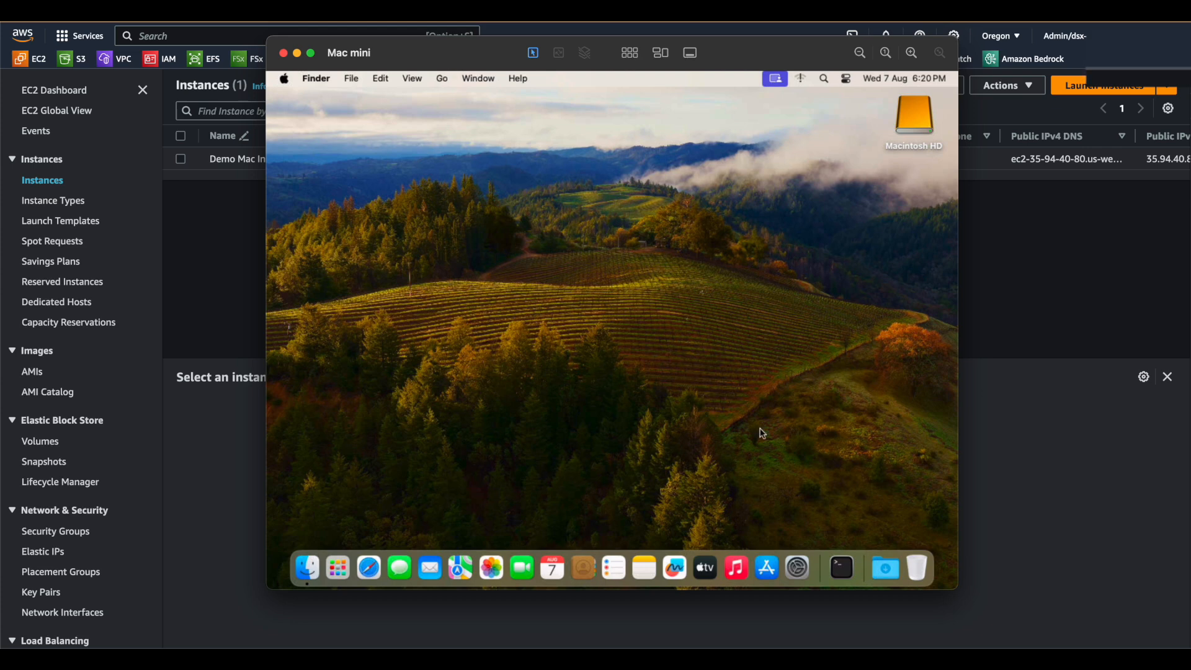
Check the installed device profiles under Privacy & Security on the remote Mac, and close System Settings.
left_click(802, 571)
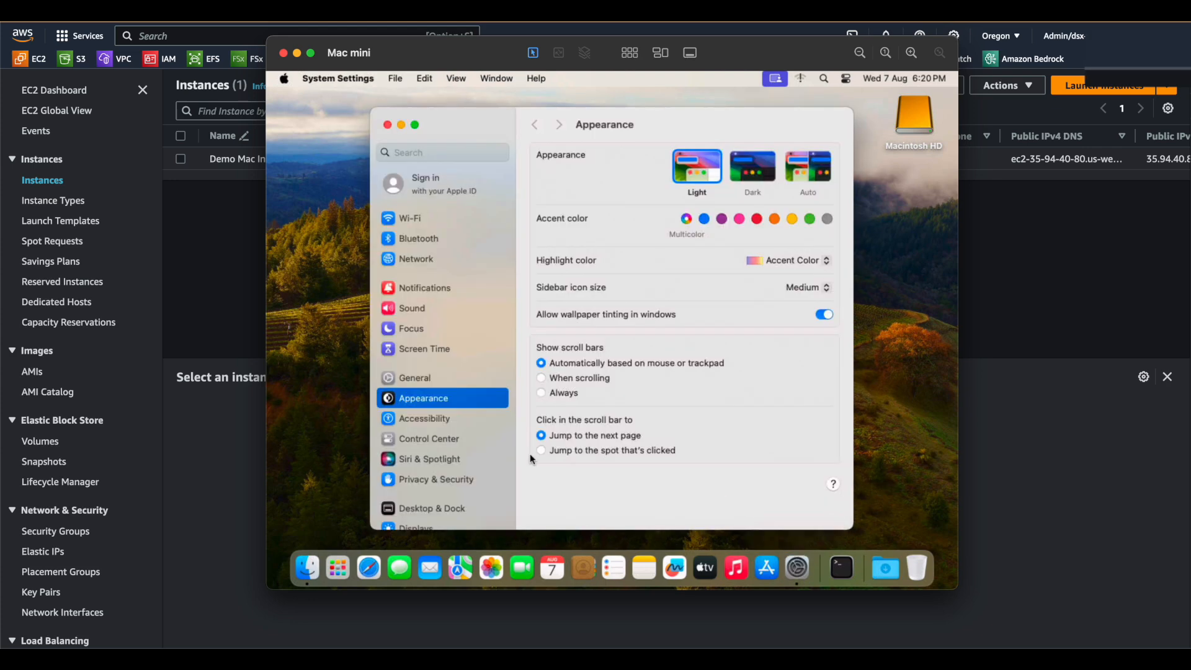
left_click(456, 472)
scroll(645, 426, "down", 10)
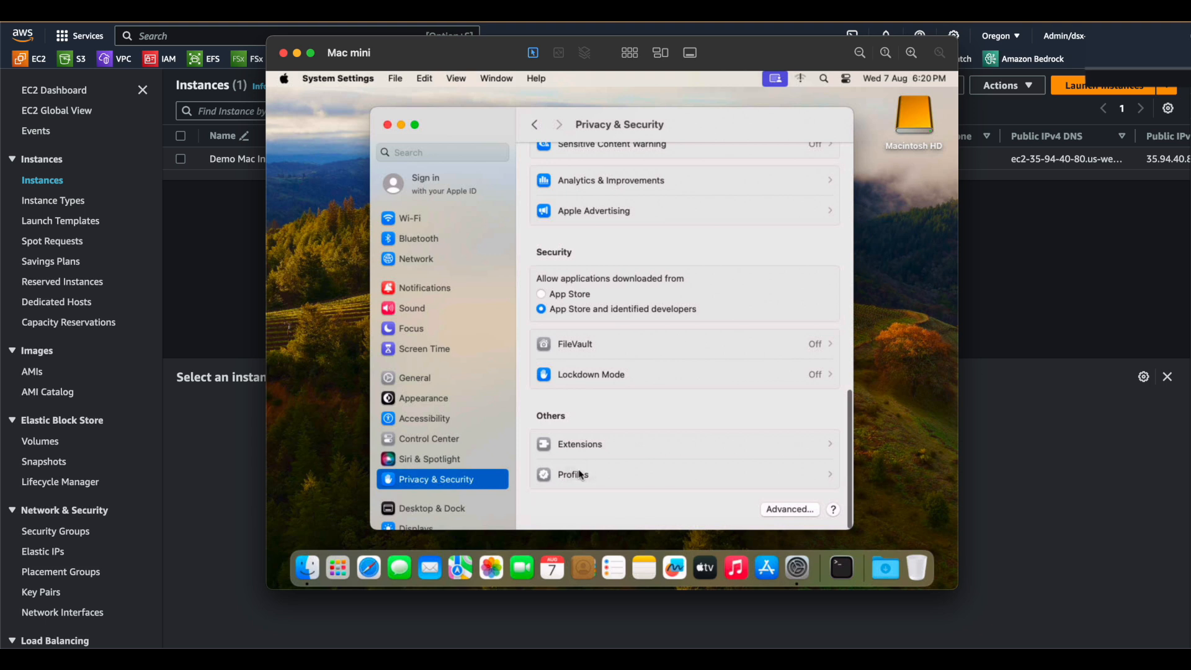
left_click(578, 474)
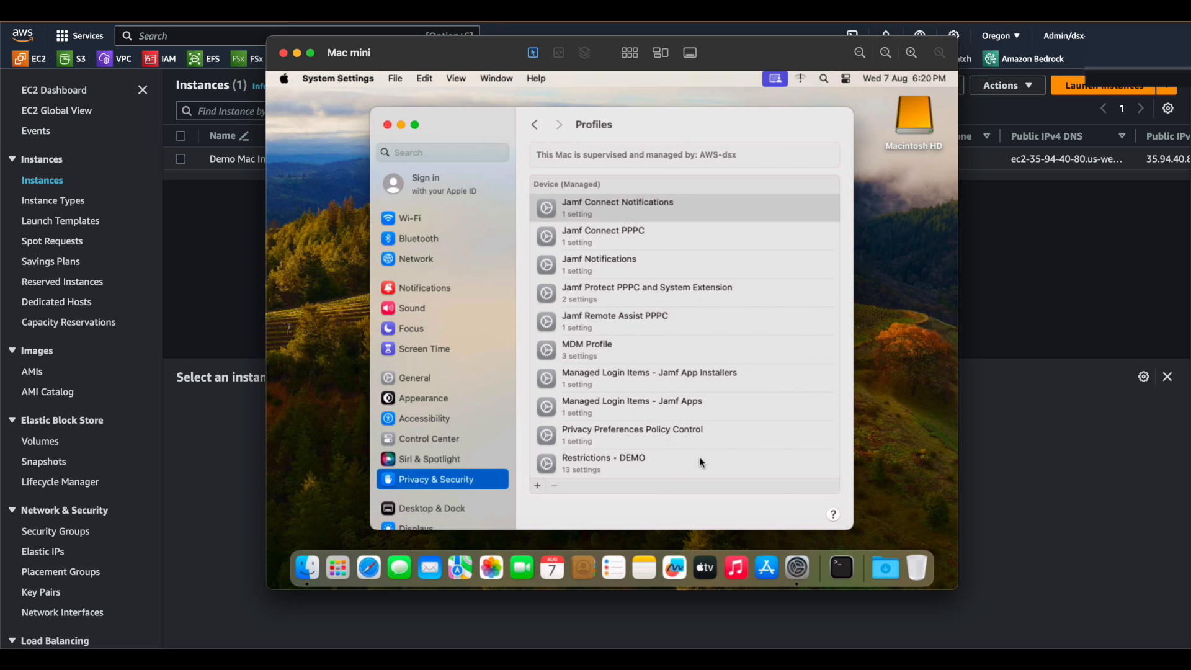
left_click(388, 124)
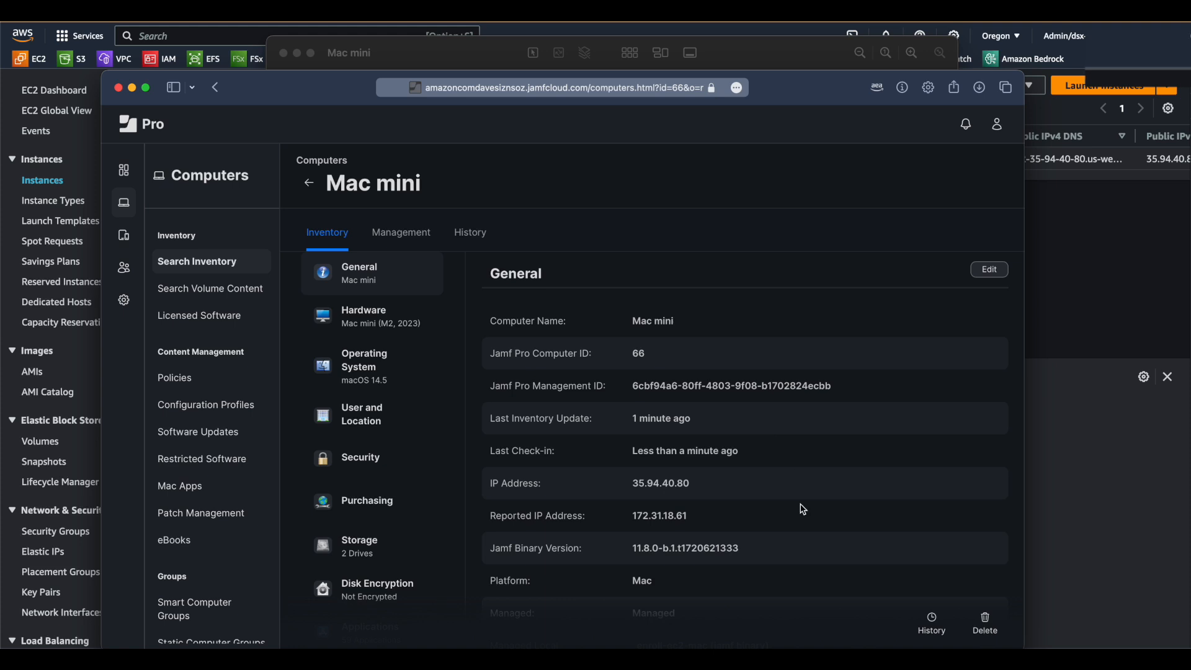
Examine the Mac mini's General inventory in Jamf Pro for its management, supervision and MDM approval details.
scroll(803, 542, "down", 5)
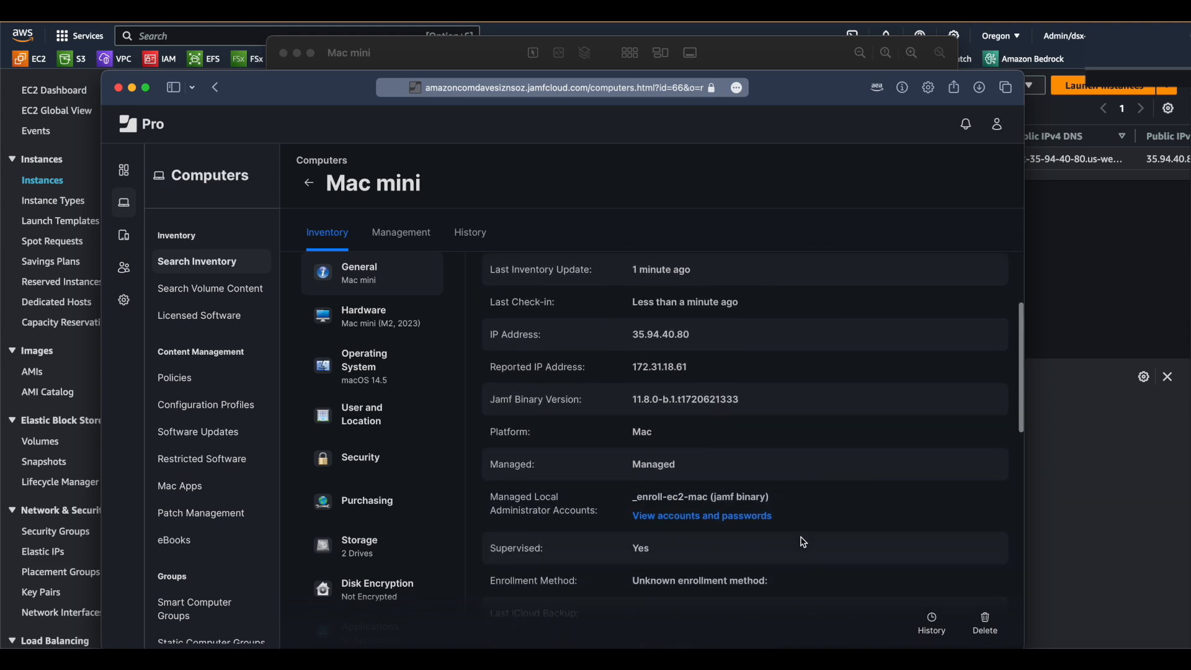
double_click(641, 468)
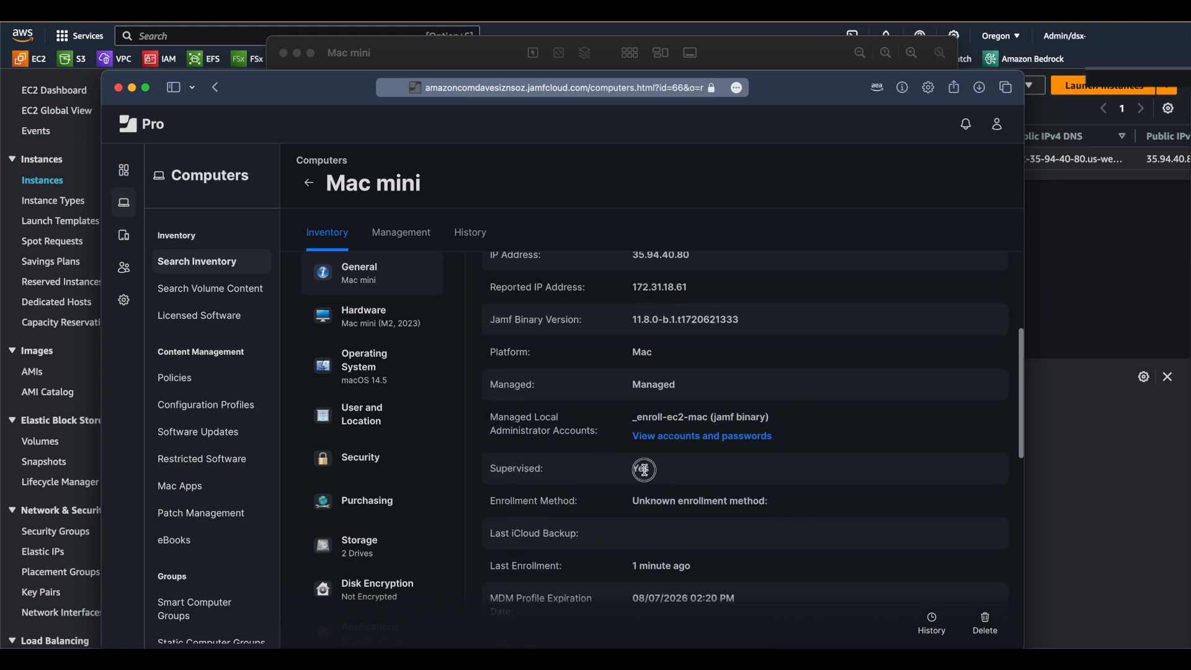
left_click(693, 478)
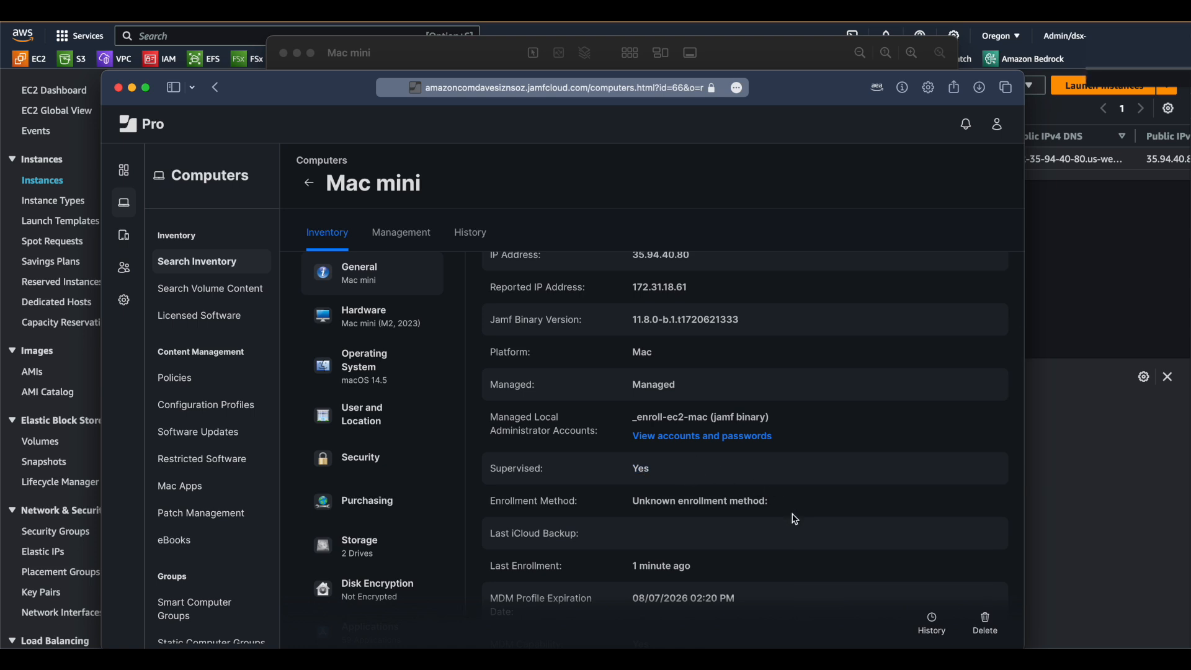
scroll(794, 518, "down", 3)
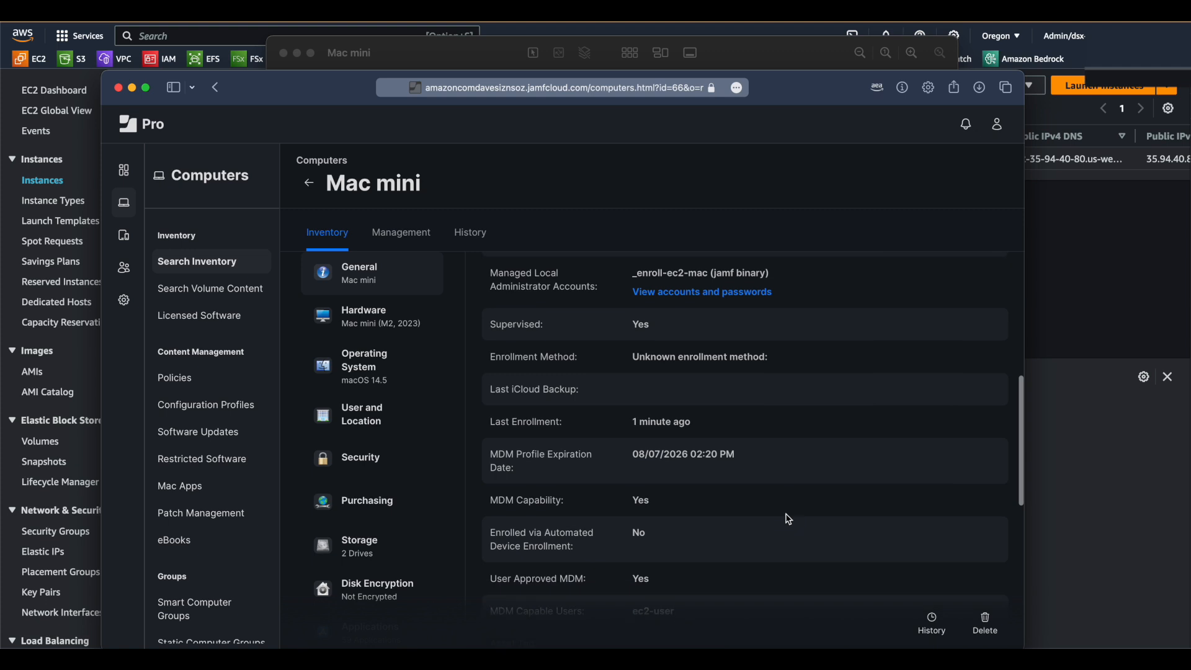
scroll(648, 515, "down", 2)
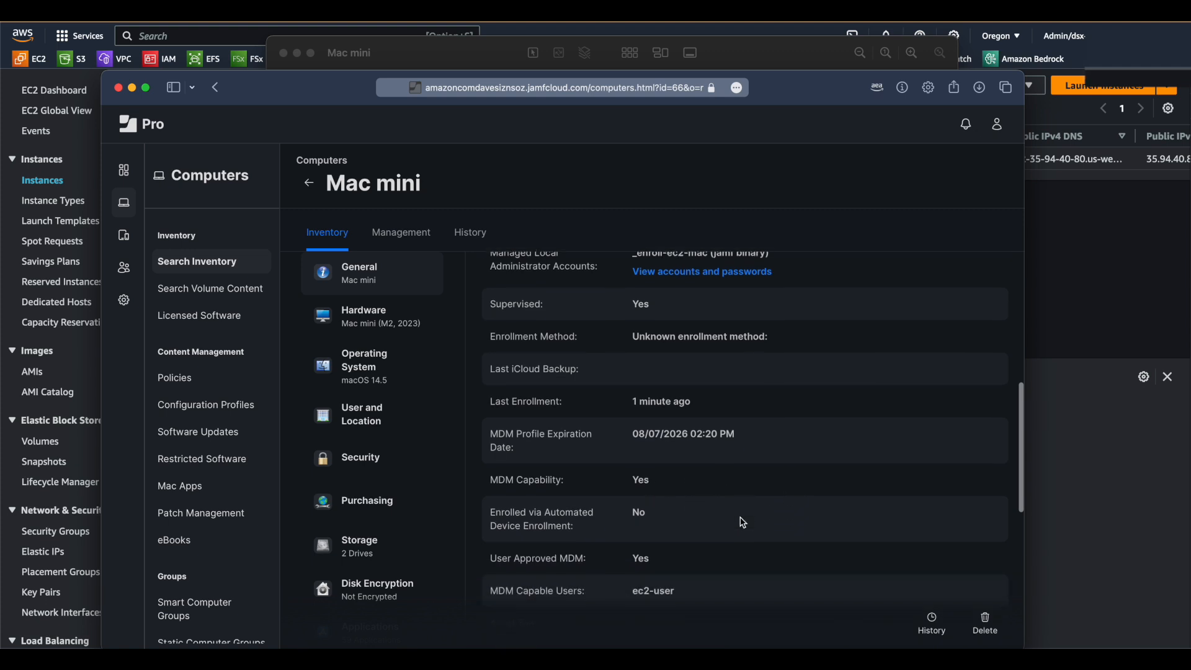
scroll(646, 517, "down", 3)
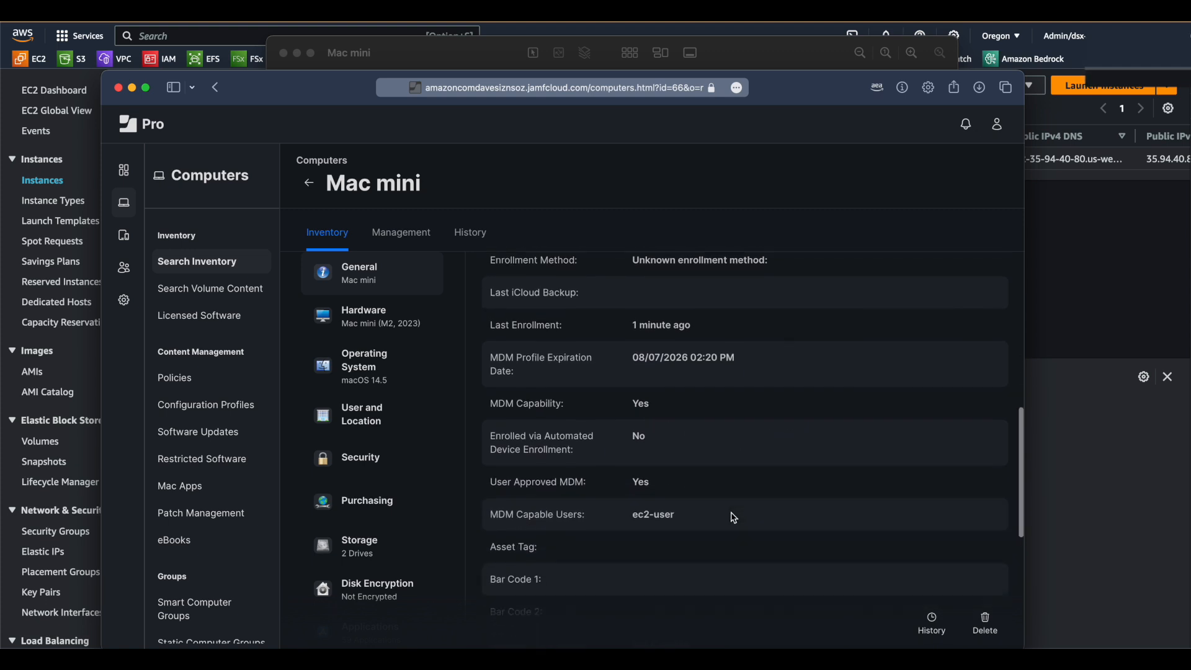
Examine the EC2 extension attributes in the Mac mini's Hardware and General inventory sections in Jamf Pro.
left_click(400, 231)
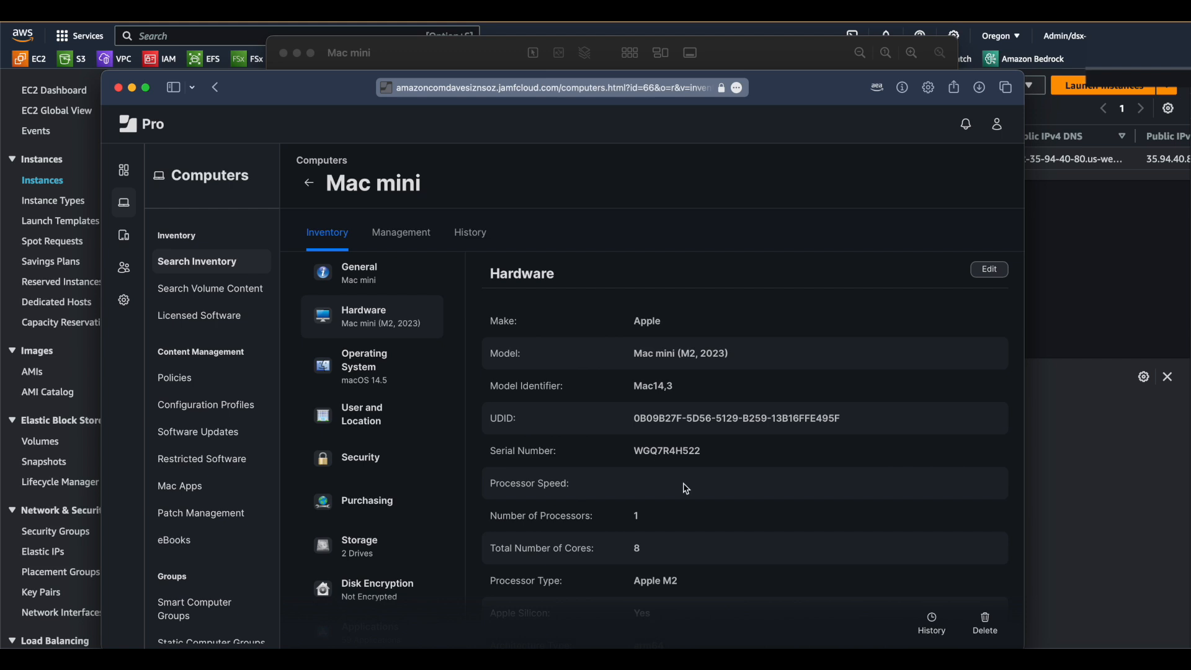
scroll(686, 489, "down", 10)
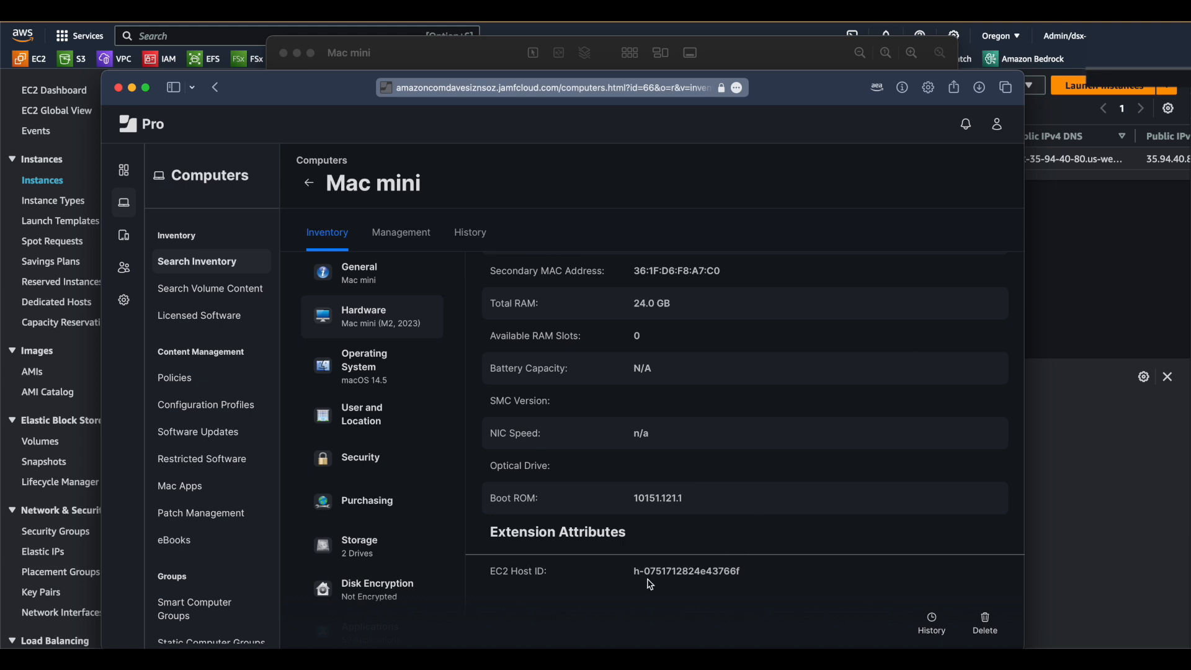
left_click(396, 283)
scroll(624, 451, "down", 15)
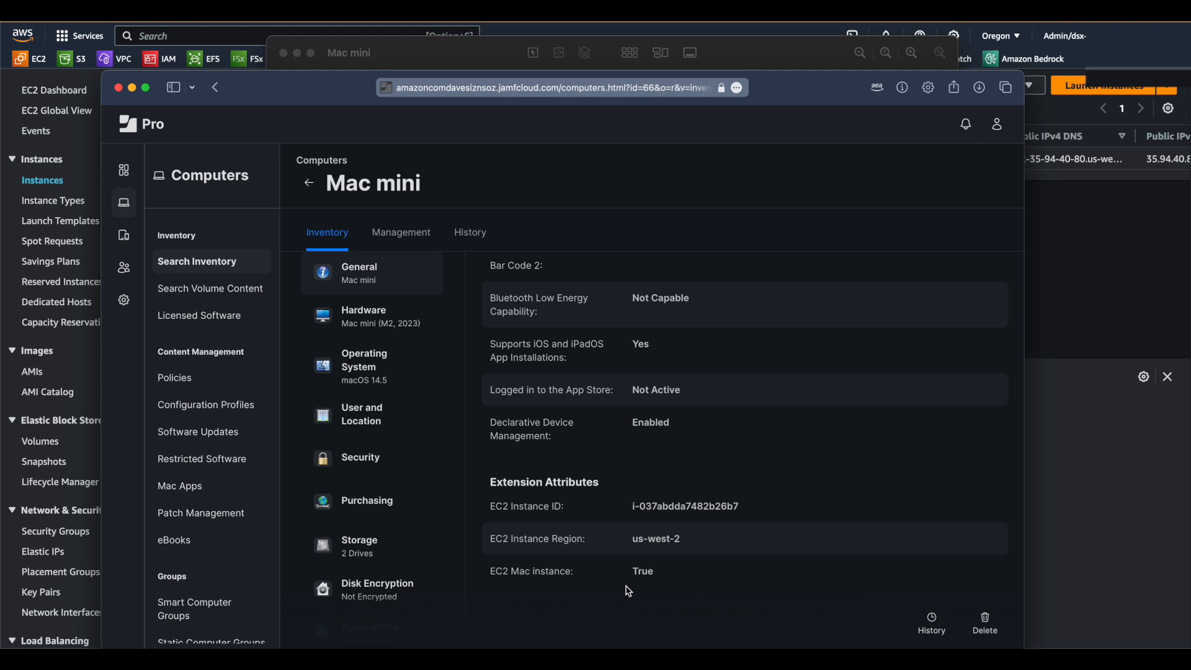
scroll(617, 546, "up", 15)
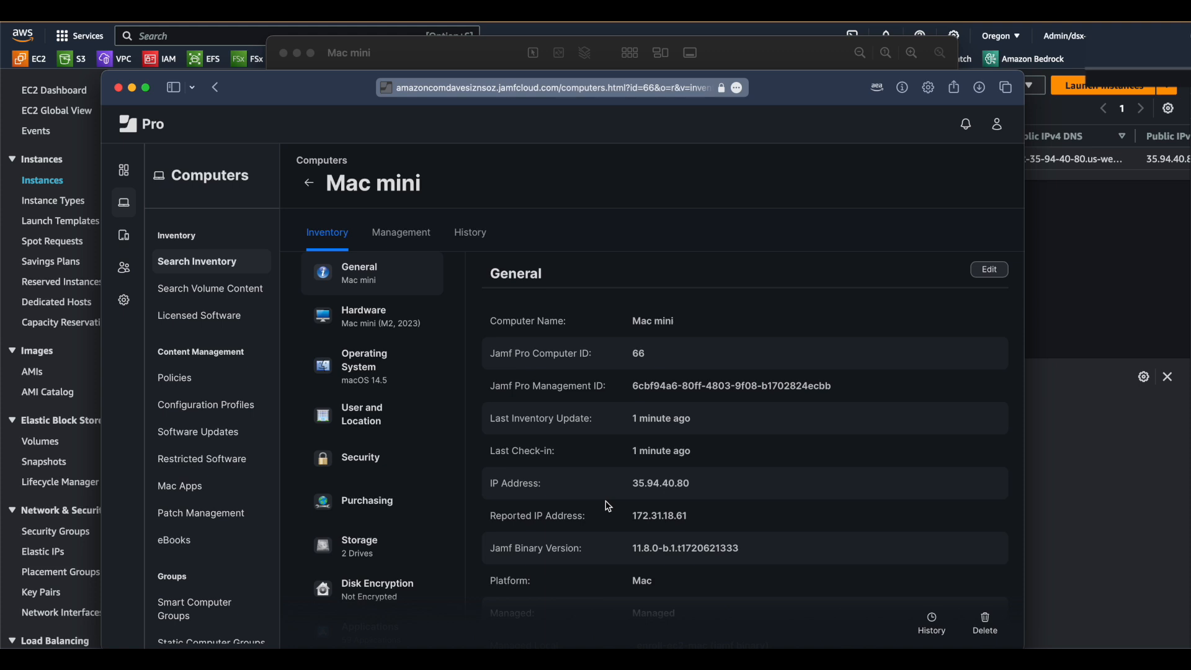
Switch back to the AWS EC2 console and open the Allocate Dedicated Host form.
left_click(1077, 289)
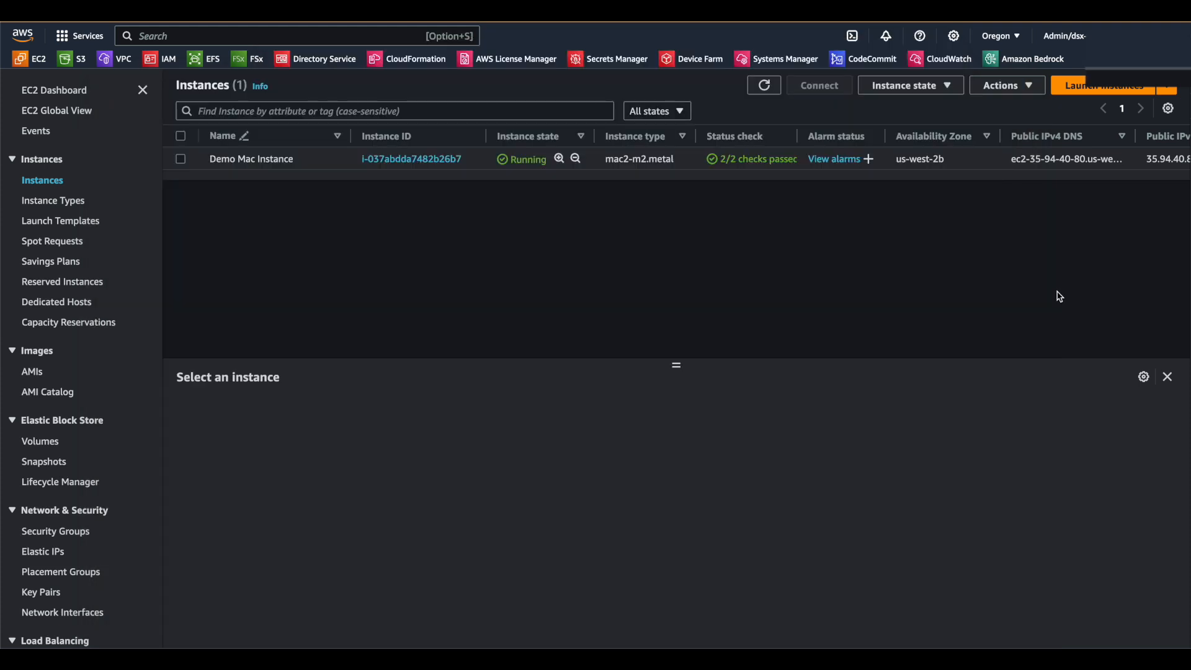
left_click(87, 303)
left_click(1048, 87)
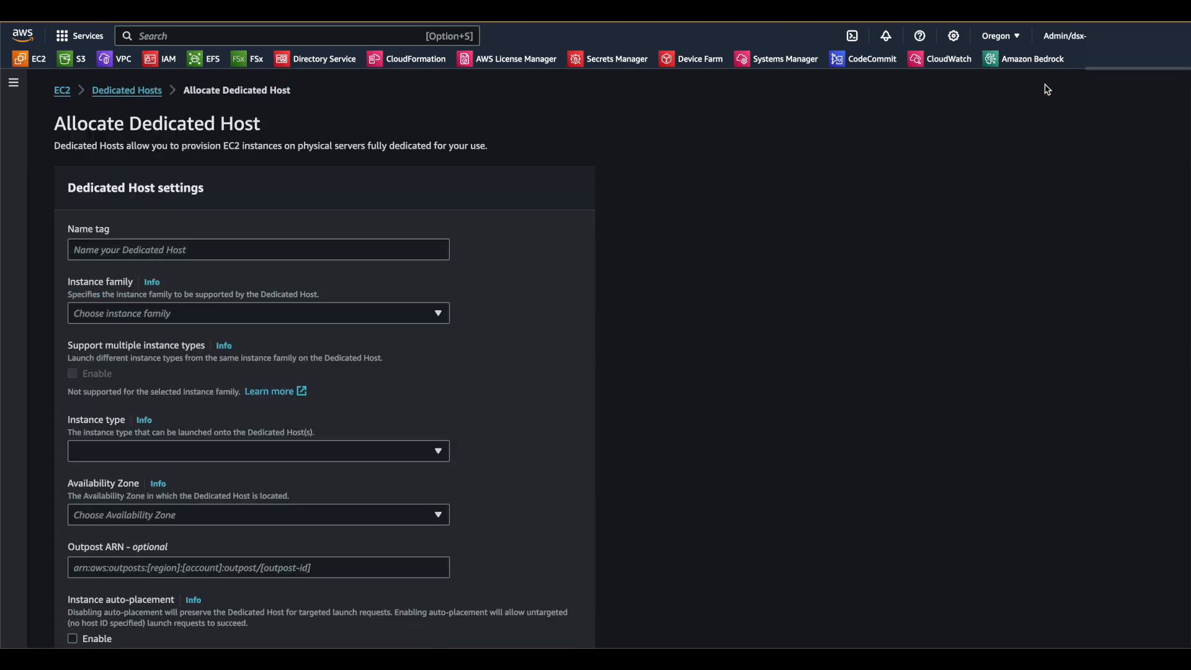
Set the Dedicated Host's instance family to mac2-m2 and its instance type to mac2-m2.metal.
left_click(366, 313)
key("Down")
key("Down")
key("Down")
key("Down")
key("Down")
key("Down")
key("Down")
key("Down")
key("Down")
key("Down")
key("Down")
key("Down")
key("Down")
key("Down")
key("Down")
key("Down")
key("Down")
key("Down")
key("Down")
key("Down")
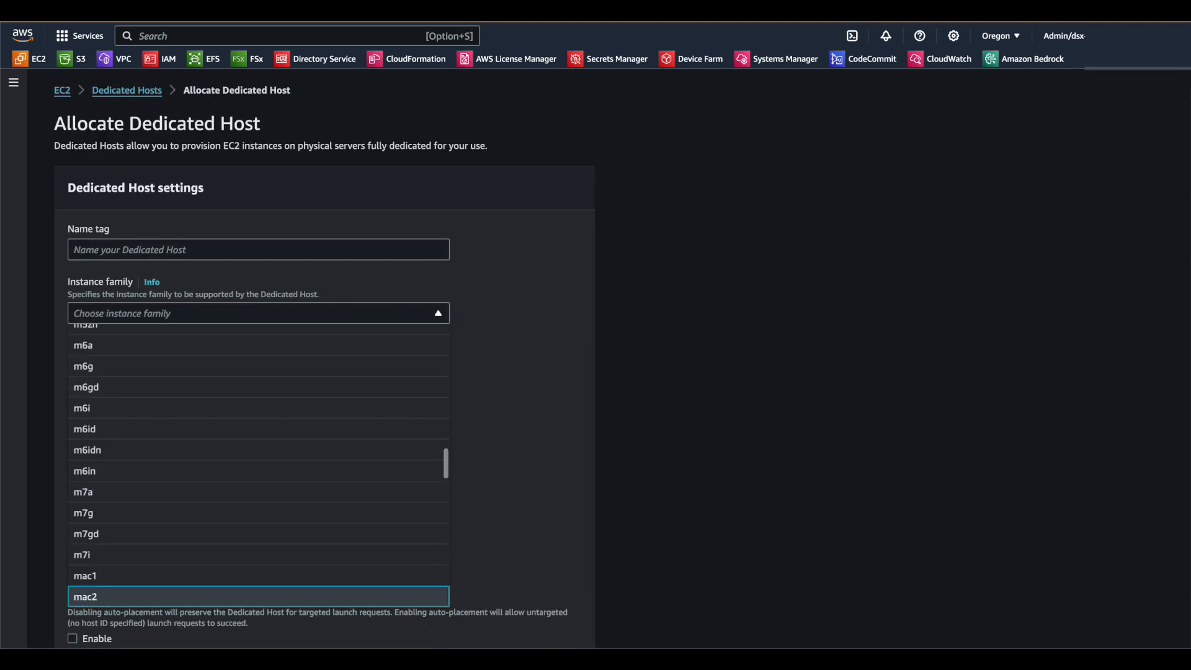
key("Return")
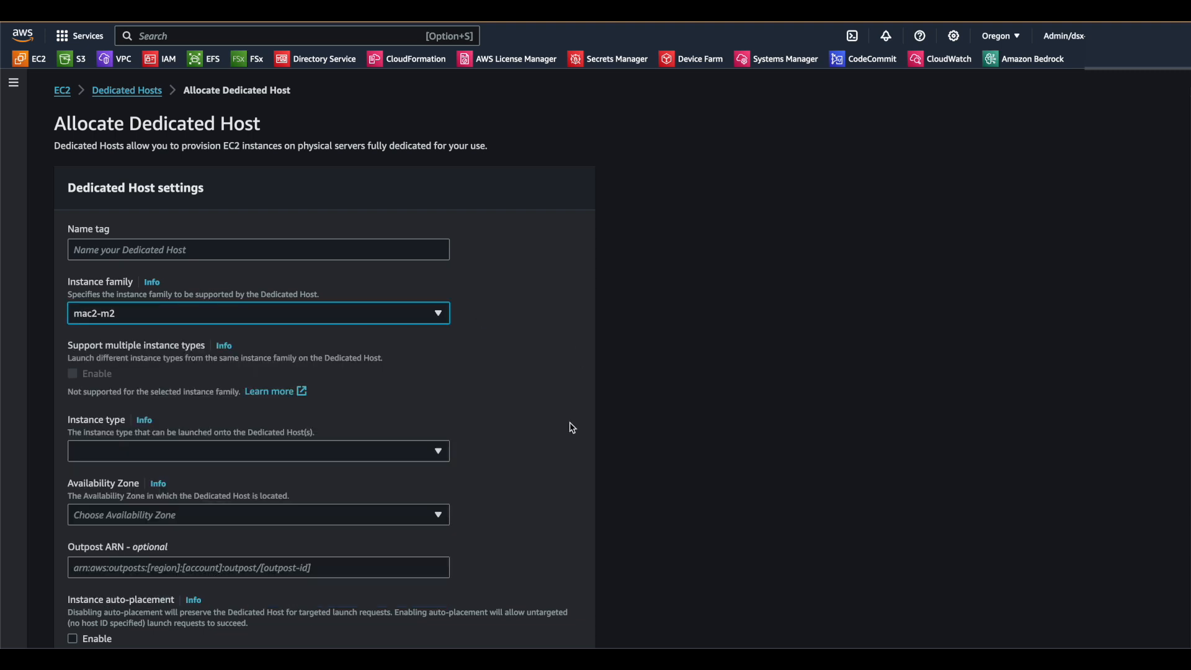
left_click(427, 451)
left_click(423, 473)
Name the Dedicated Host "Demo Enroll" and set its Availability Zone to us-west-2b.
left_click(359, 253)
type("Demo ")
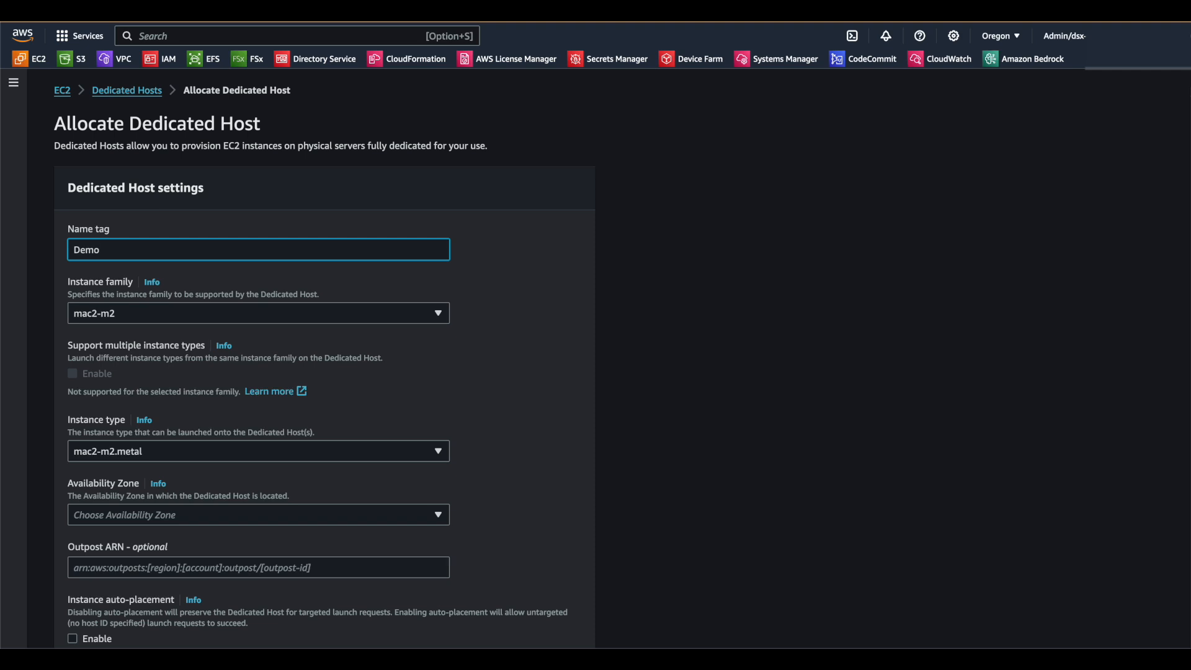
type("Enroll")
scroll(433, 389, "down", 3)
scroll(433, 389, "down", 2)
left_click(433, 217)
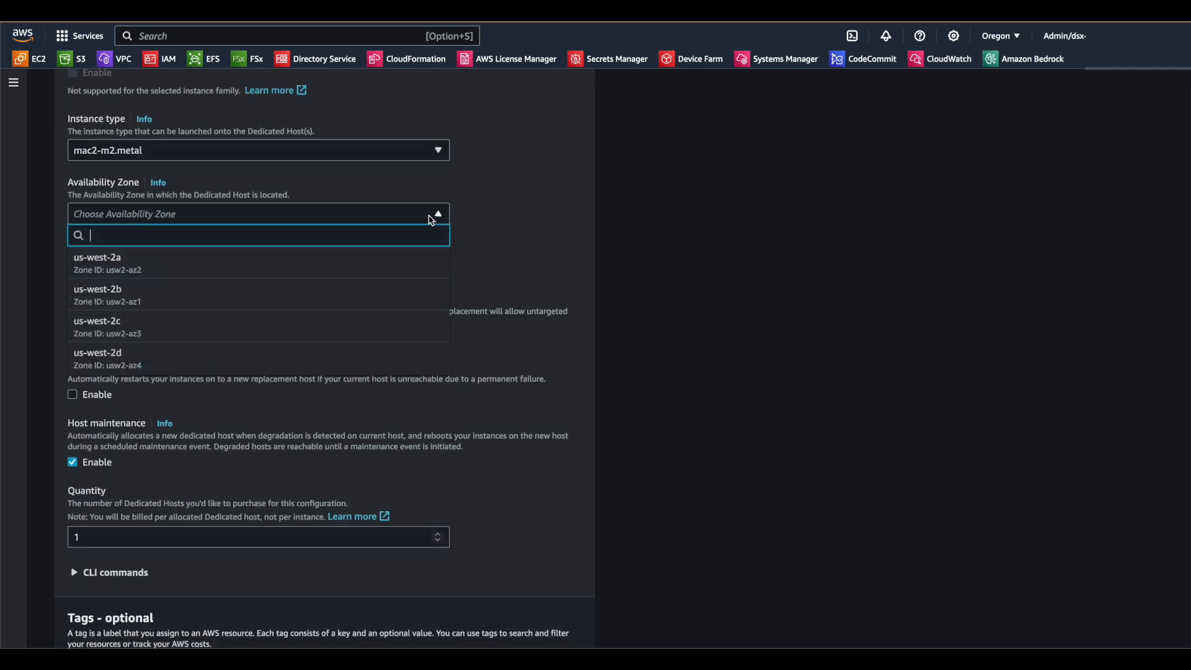
left_click(443, 296)
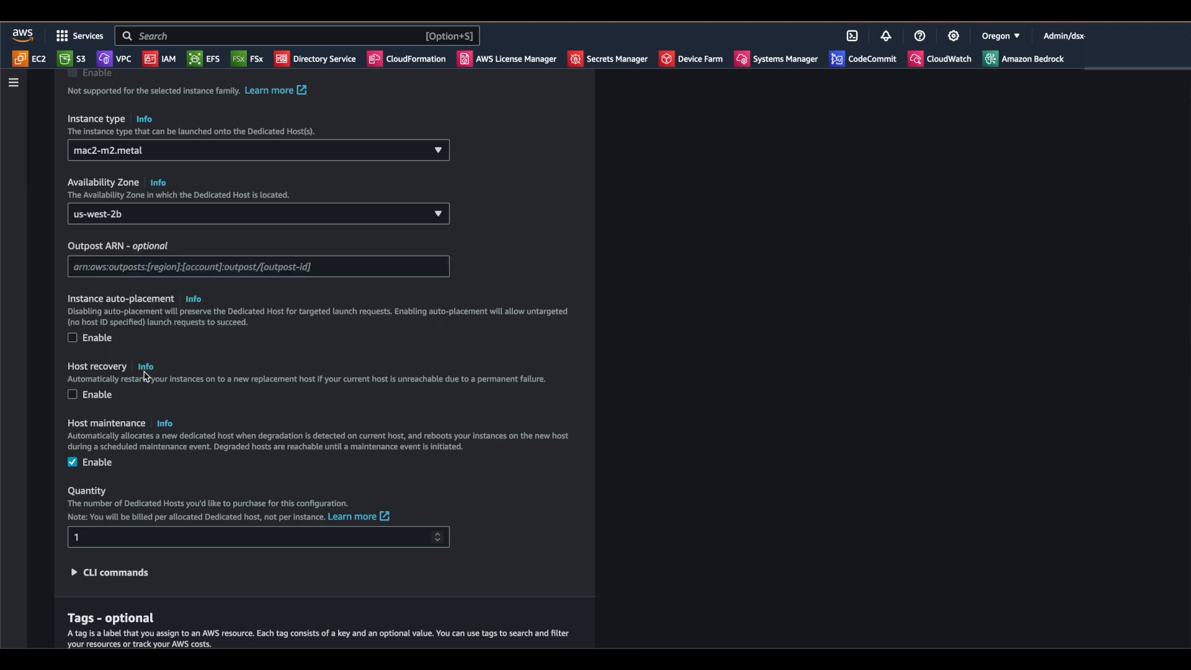
Enable instance auto-placement, disable host maintenance, and allocate the Dedicated Host.
left_click(72, 338)
left_click(72, 462)
scroll(613, 542, "down", 2)
scroll(611, 543, "down", 2)
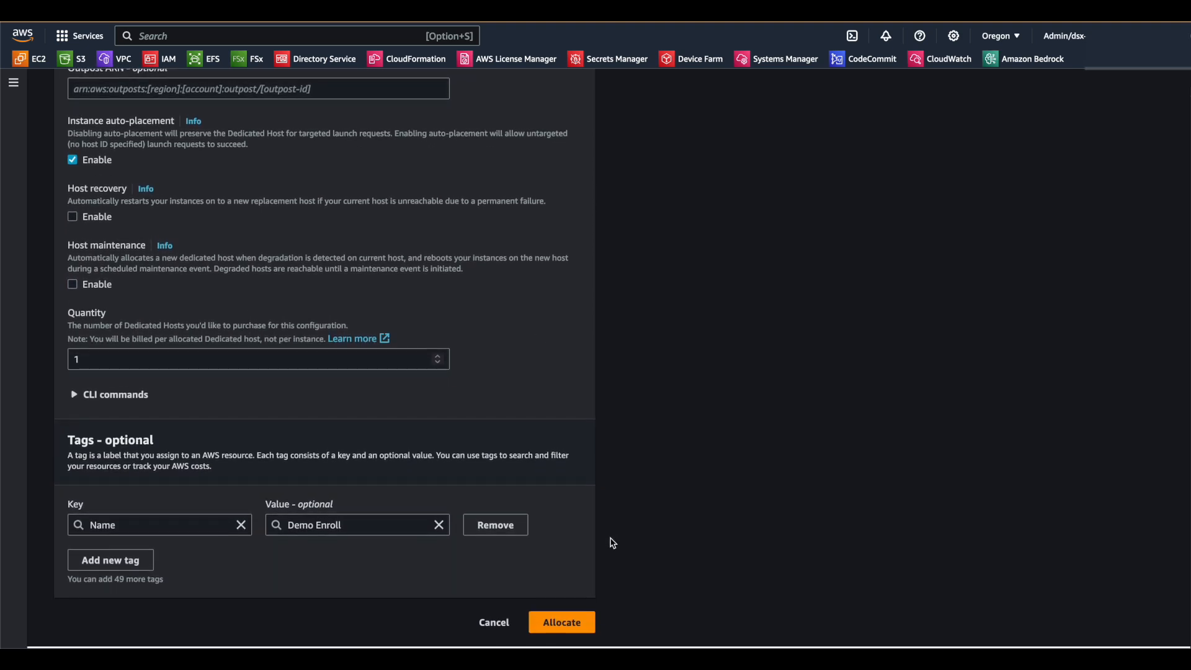
left_click(579, 629)
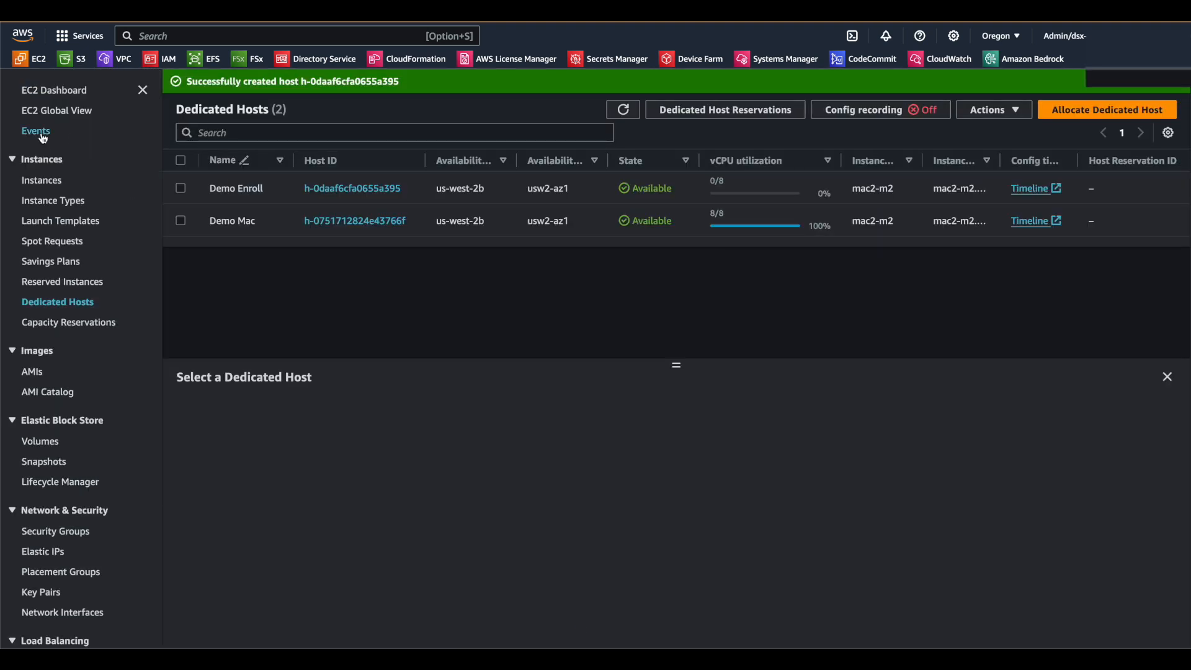
Start launching an instance from the demo-mac-enrollment AMI and name it "Demo Enroll".
left_click(47, 373)
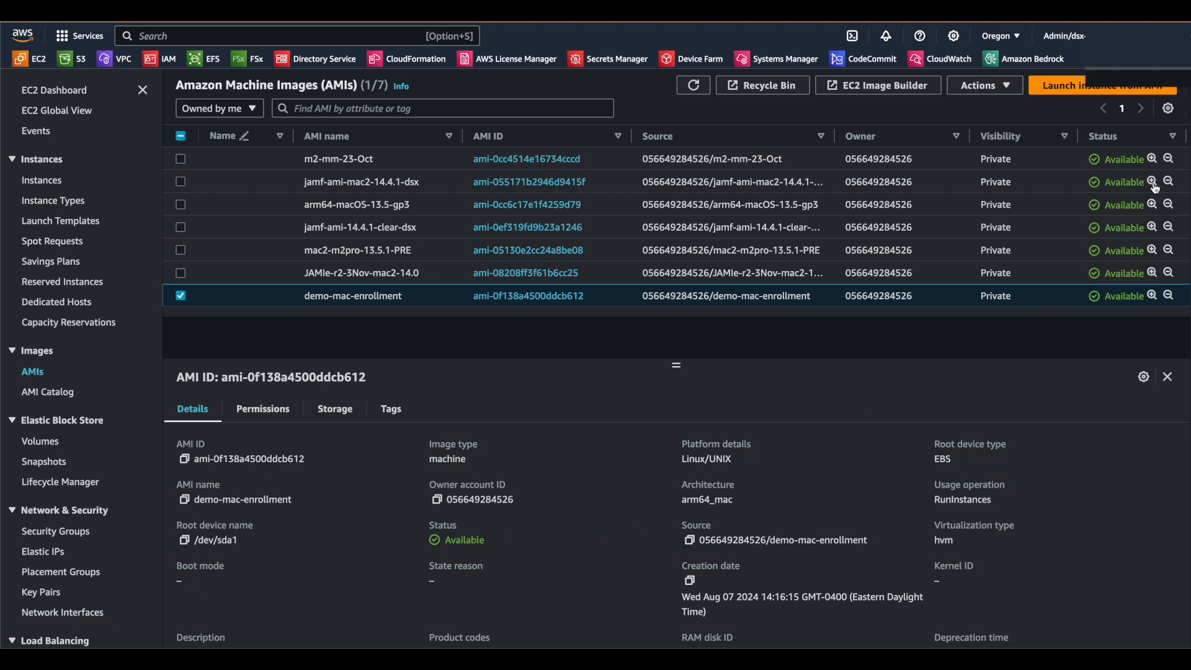
left_click(1138, 92)
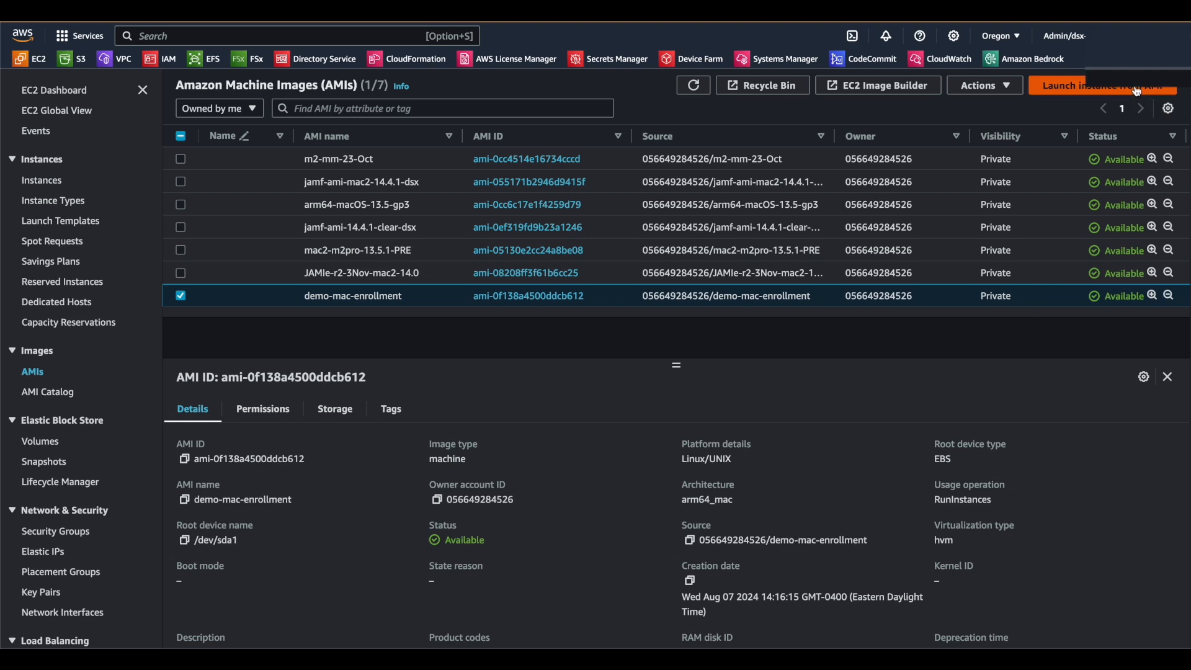
left_click(292, 271)
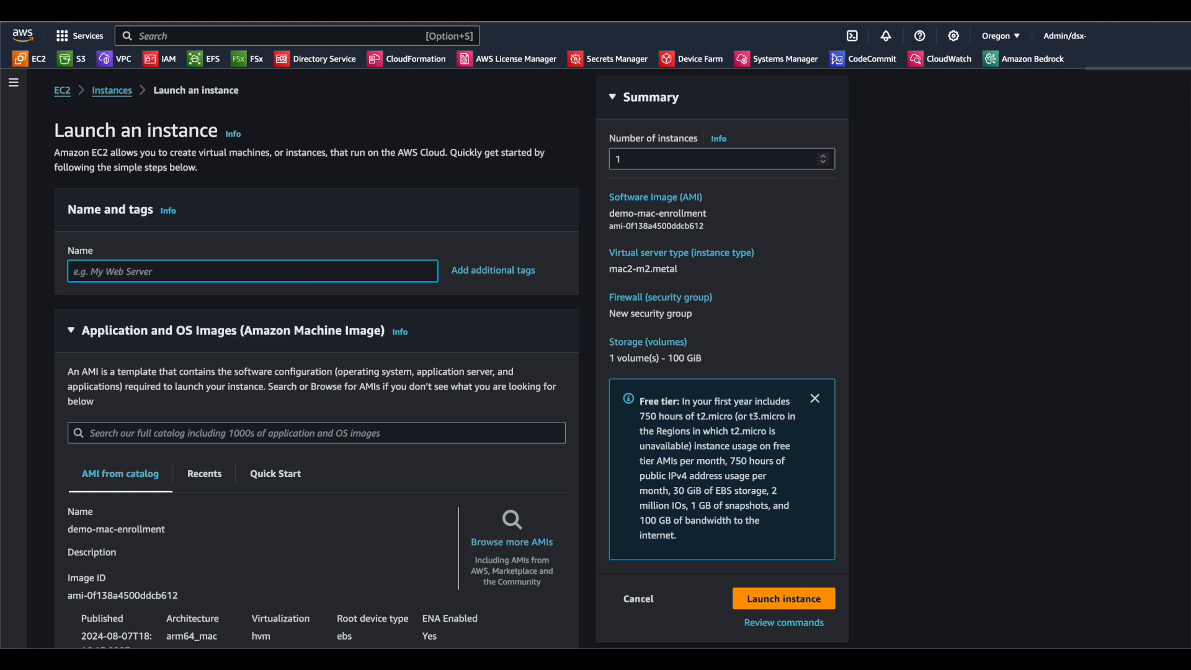
type("Demo Enroll")
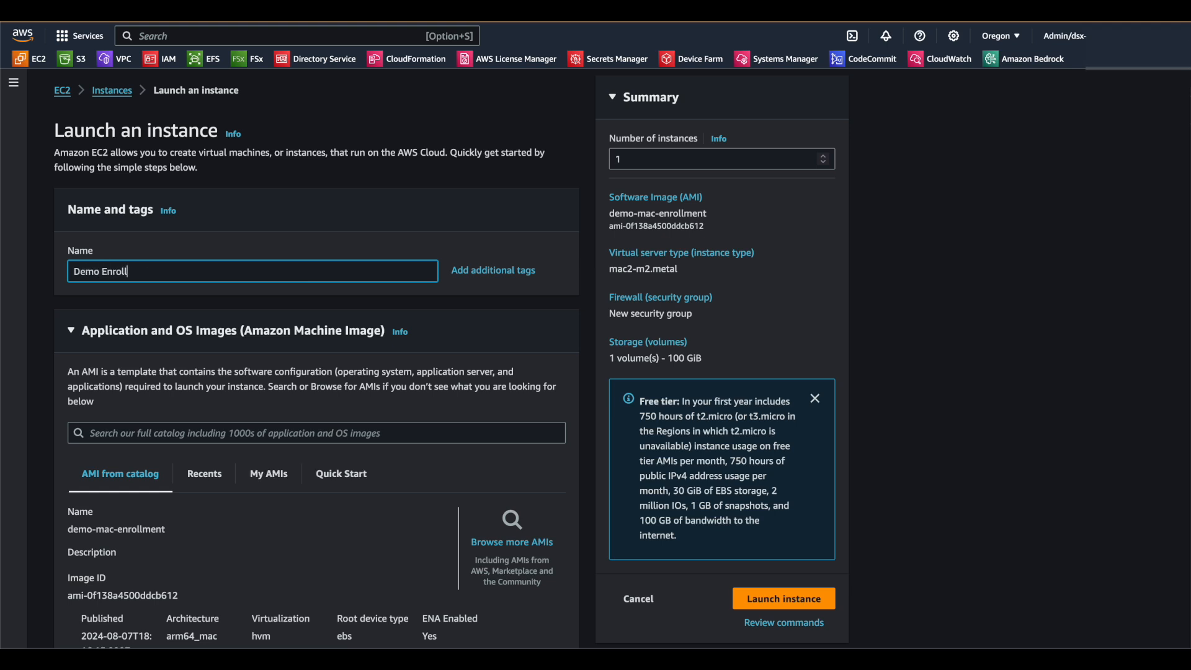
Choose pdx-dsx-key as the login key pair for the mac2-m2.metal instance.
scroll(288, 383, "down", 5)
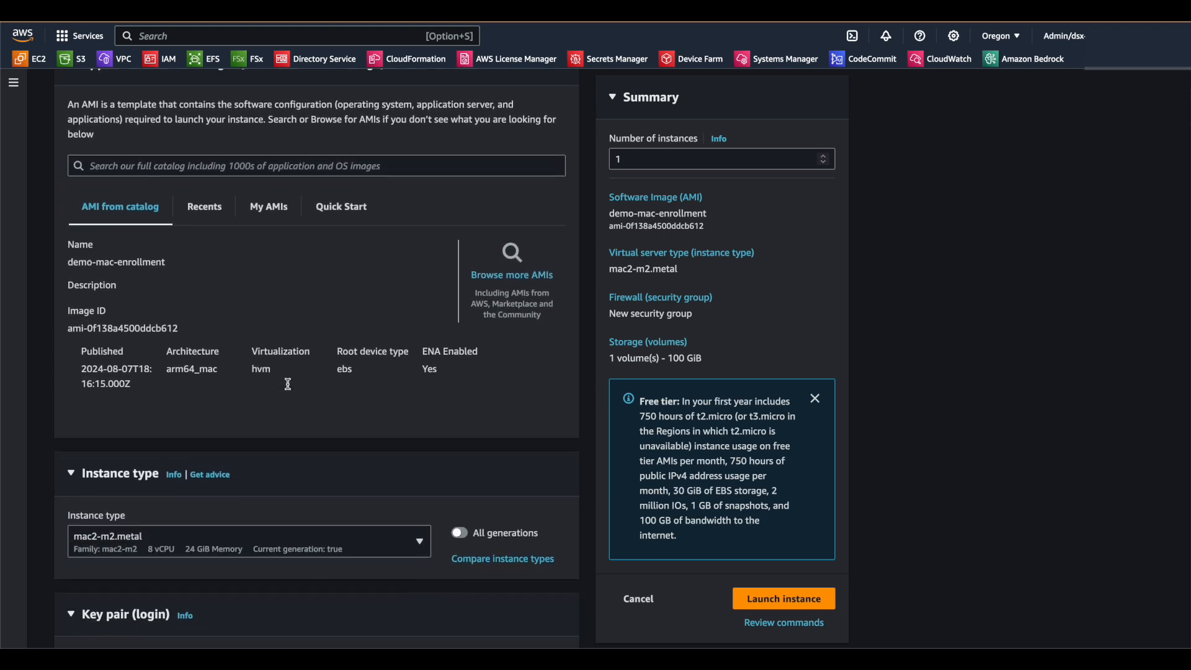
scroll(288, 384, "down", 2)
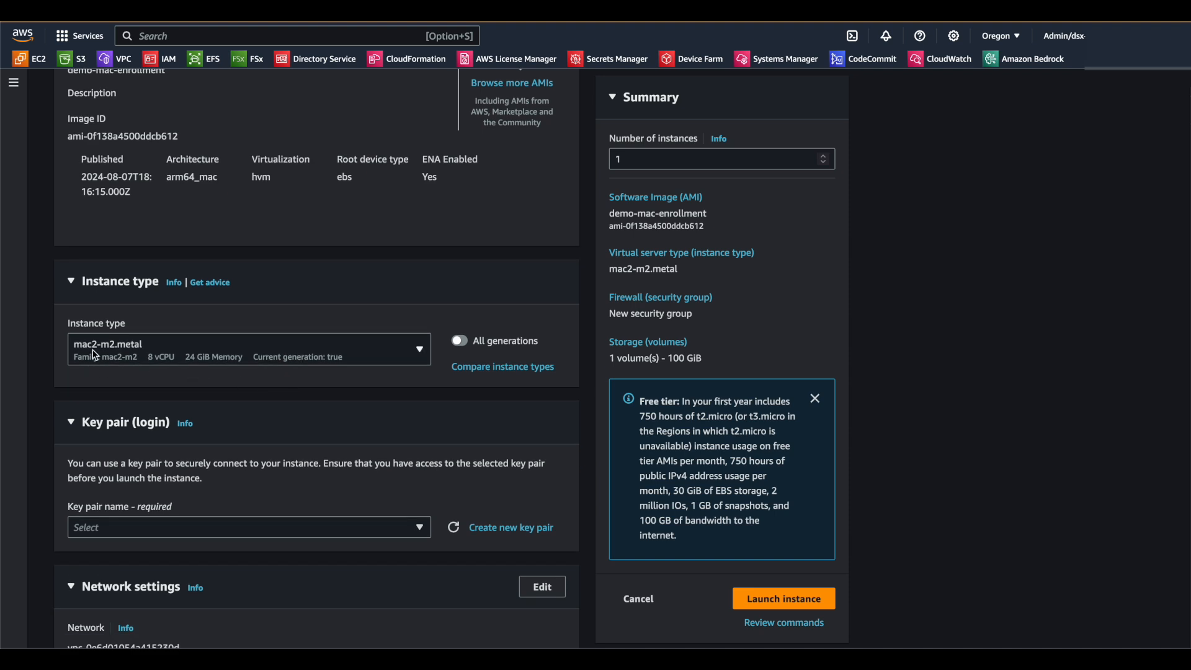
scroll(262, 409, "down", 2)
left_click(280, 414)
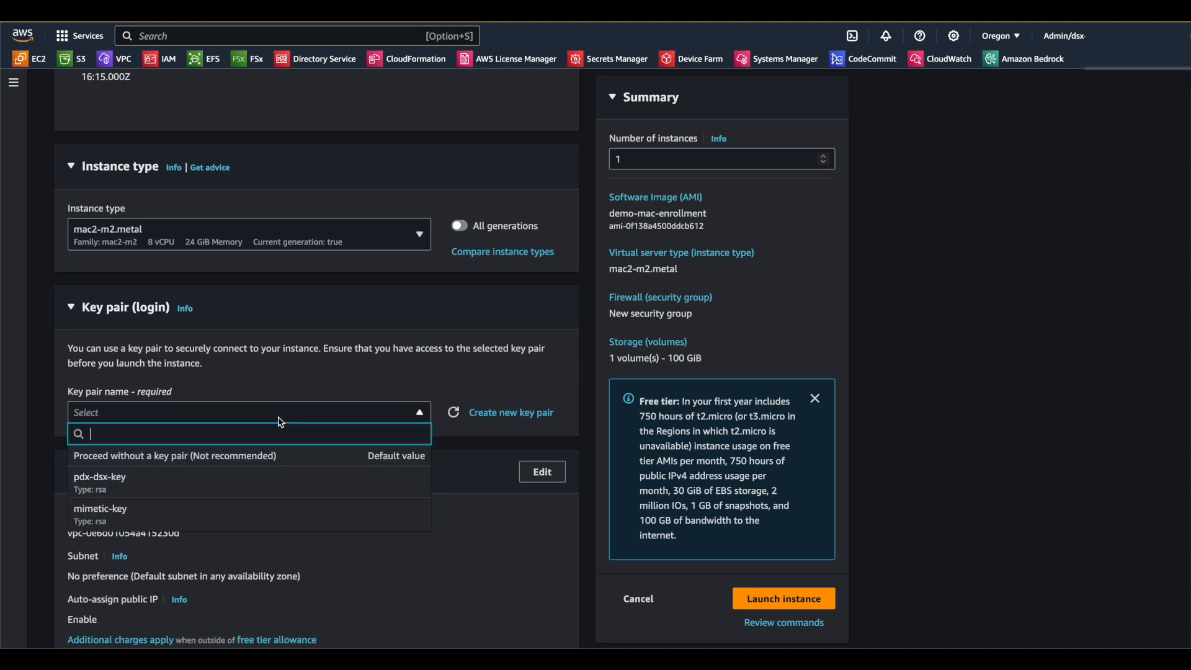
left_click(278, 483)
Assign the existing security group launch-wizard-2 in the instance's network settings.
scroll(333, 412, "down", 5)
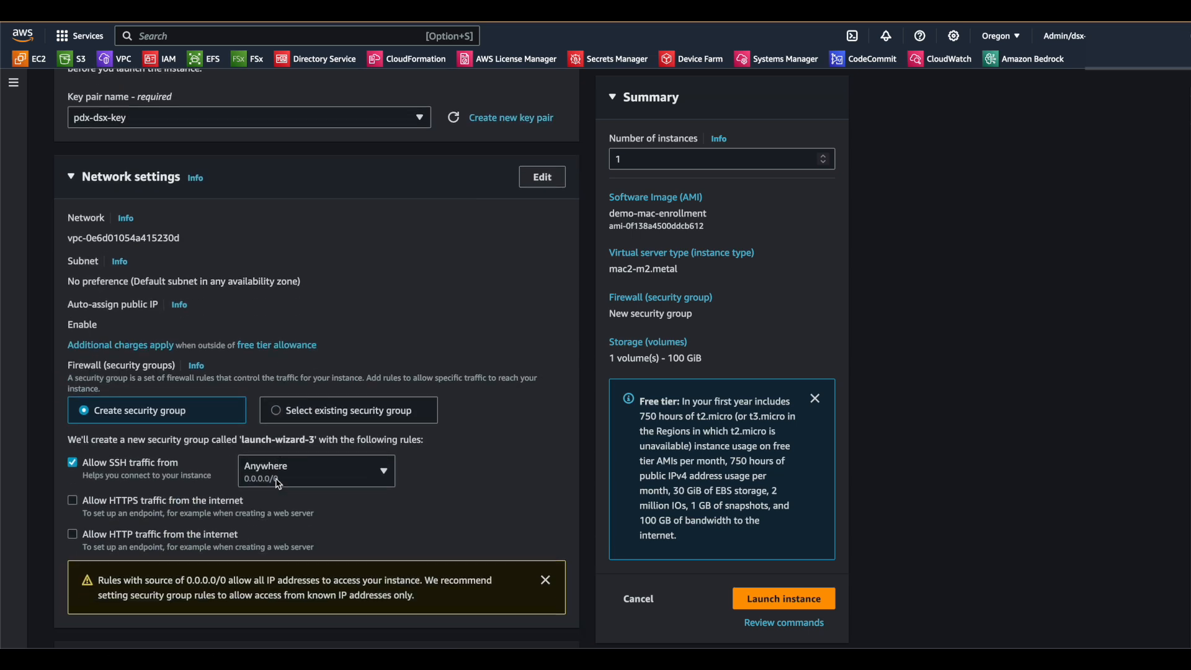
left_click(325, 383)
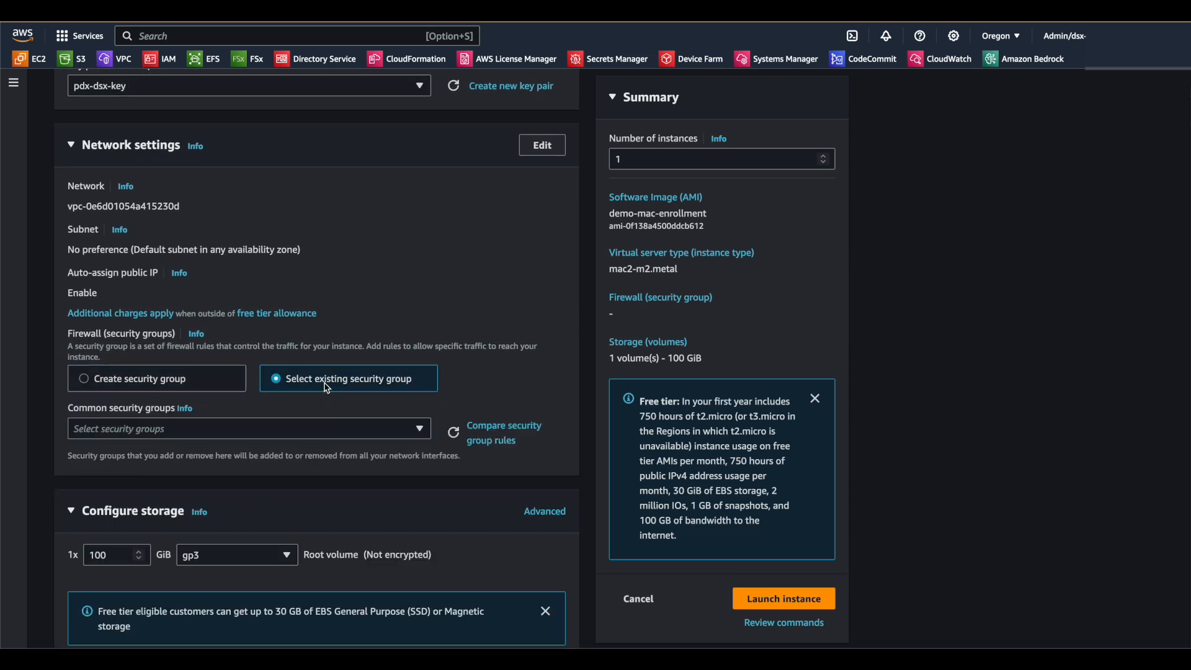
scroll(327, 388, "down", 2)
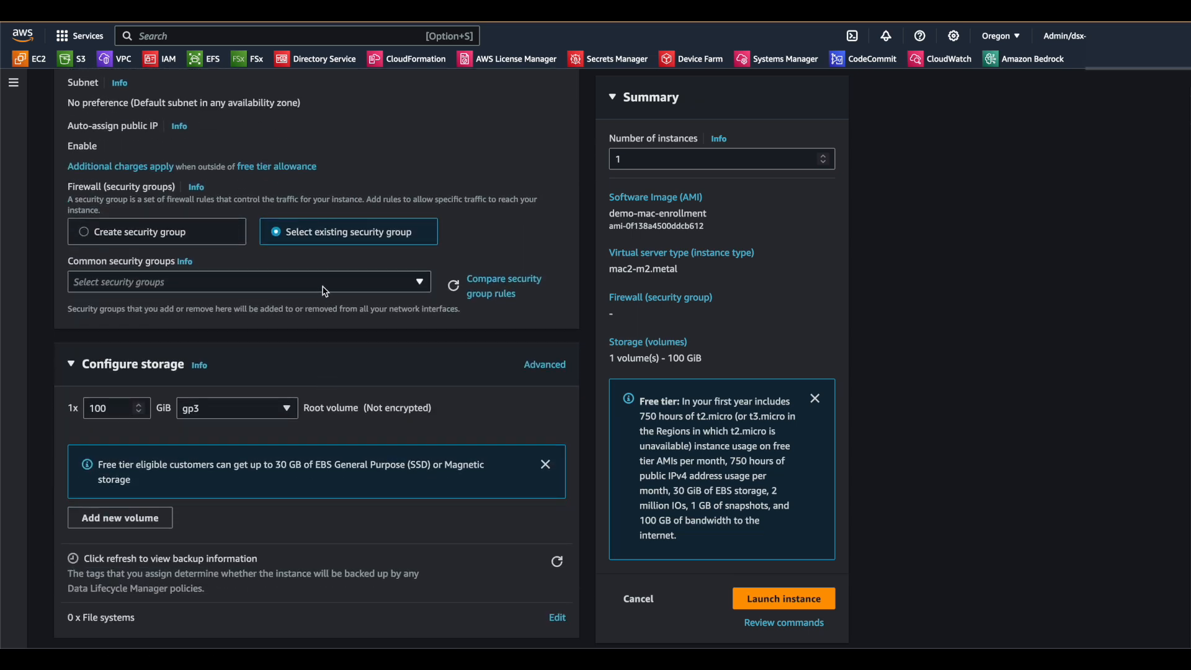
left_click(324, 291)
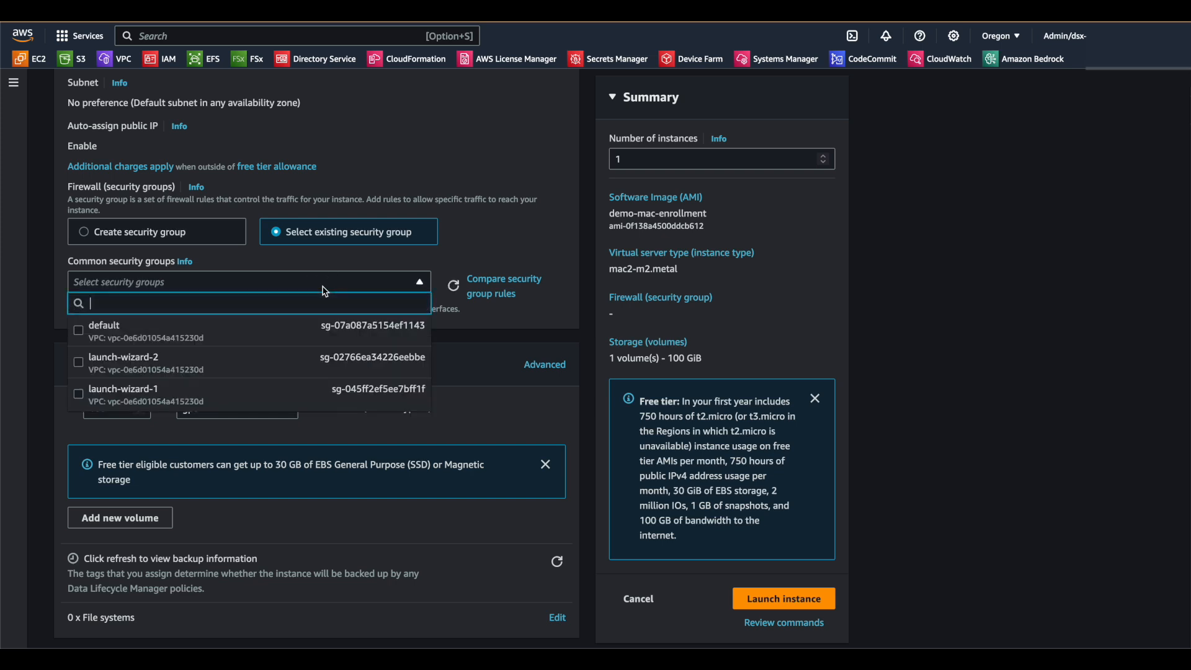
left_click(287, 365)
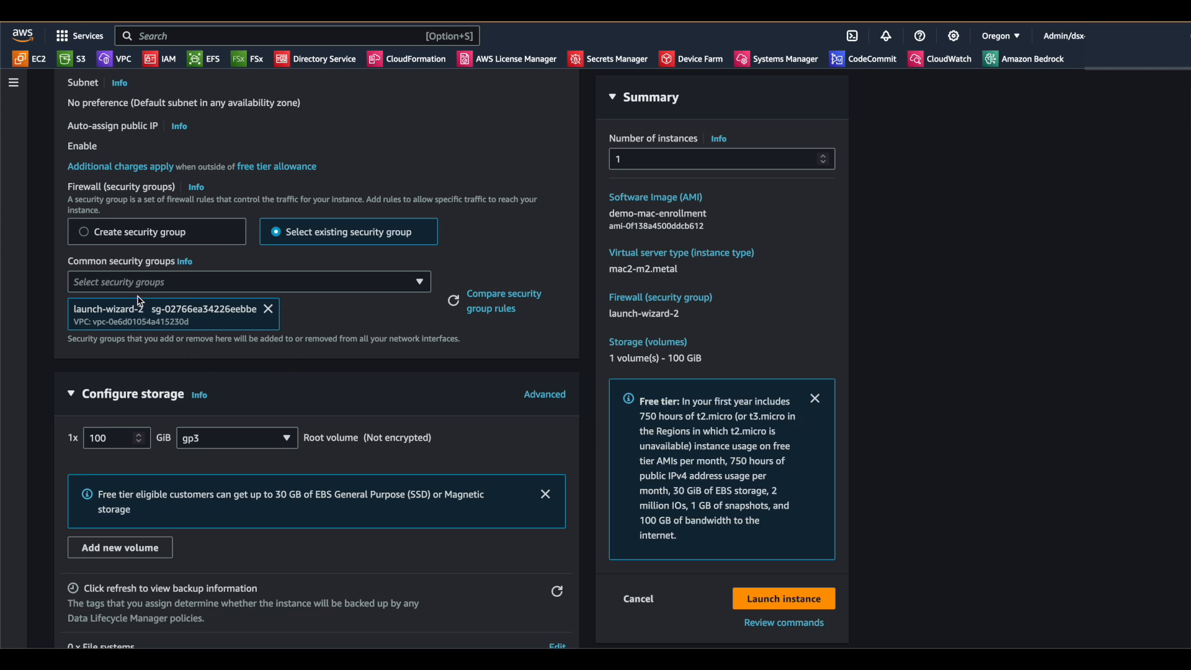
Set the IAM instance profile to MMSecretEC2 in the instance's advanced details.
scroll(435, 457, "down", 3)
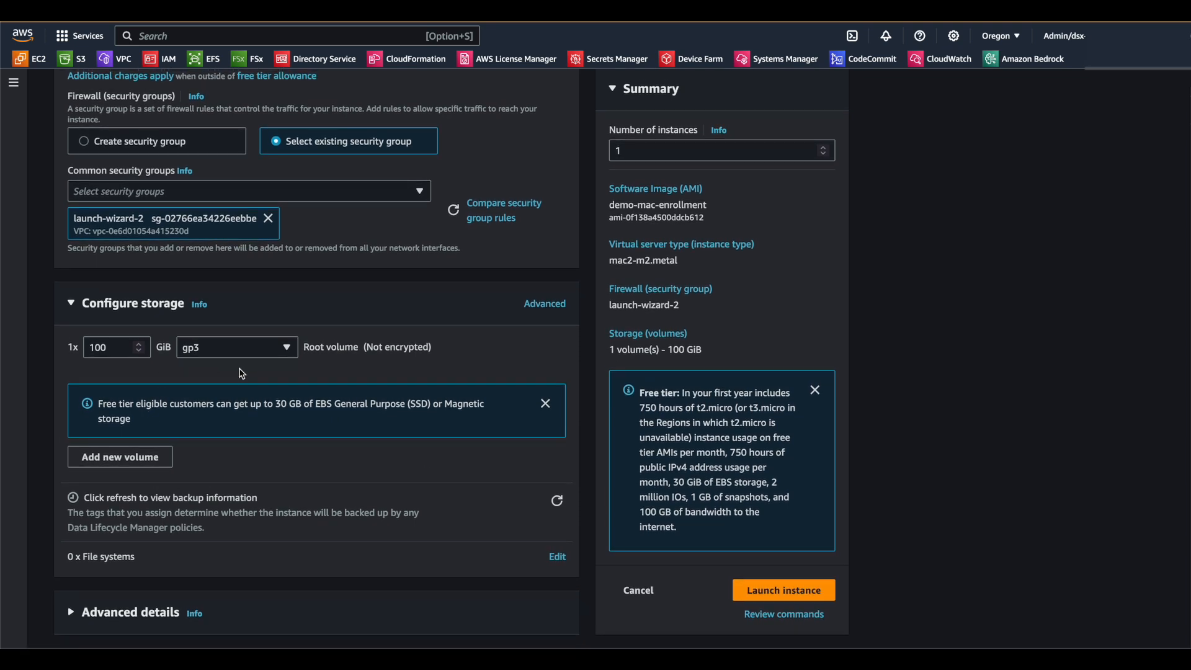
left_click(118, 613)
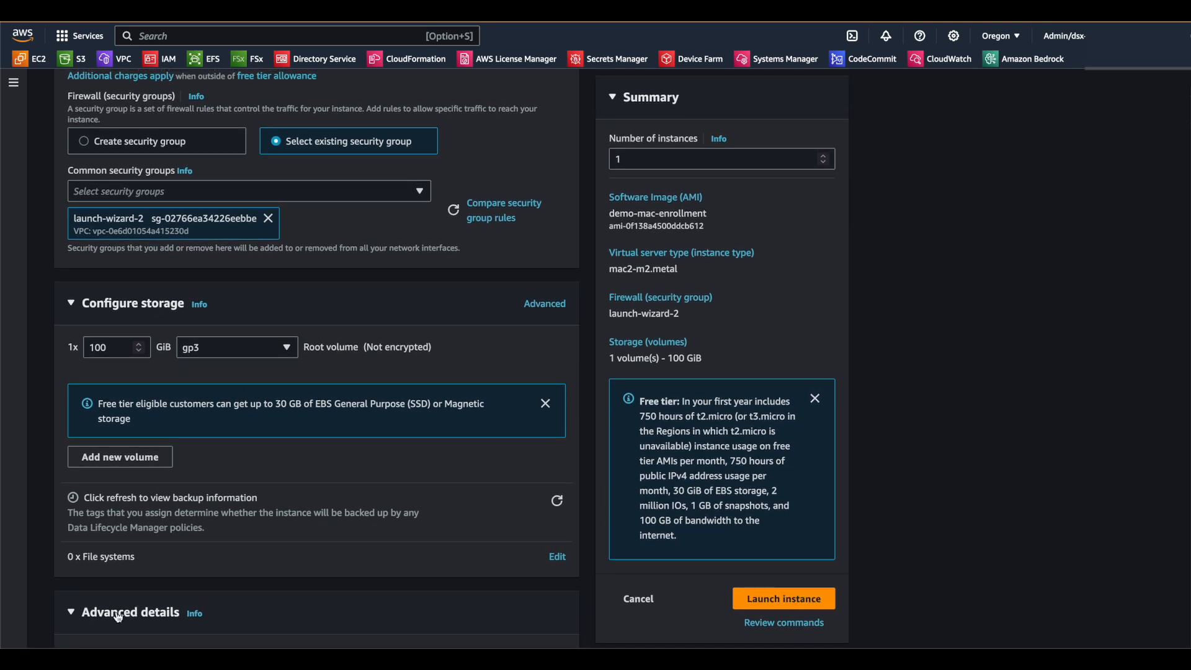
scroll(346, 496, "down", 10)
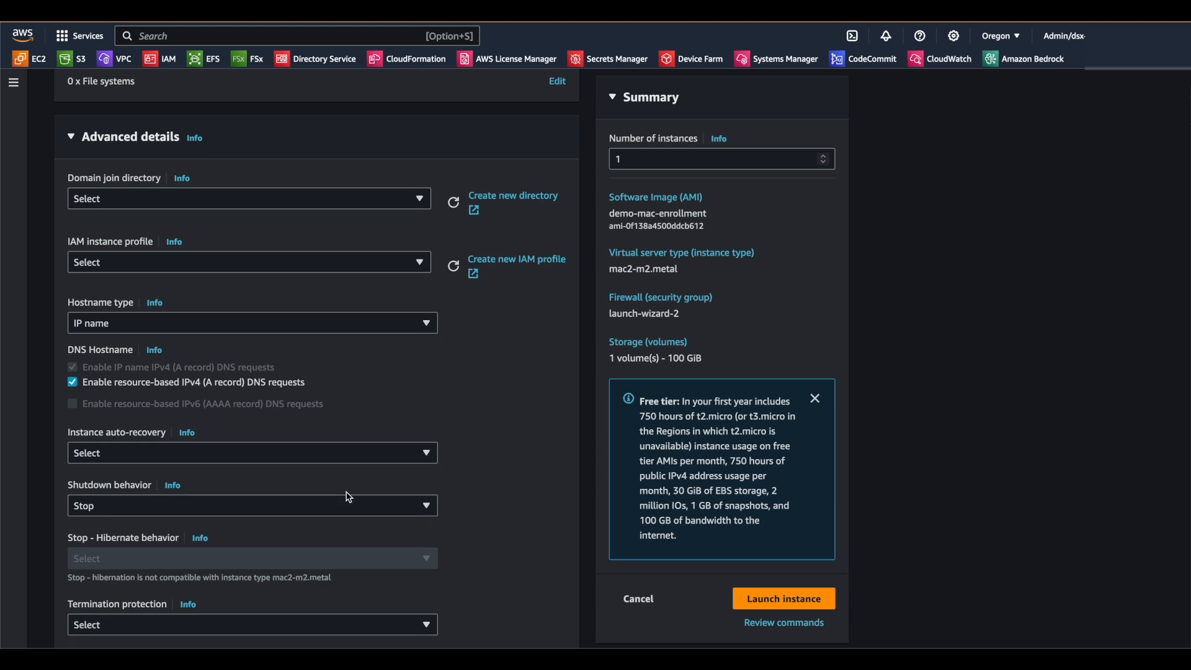
left_click(424, 270)
scroll(347, 490, "down", 5)
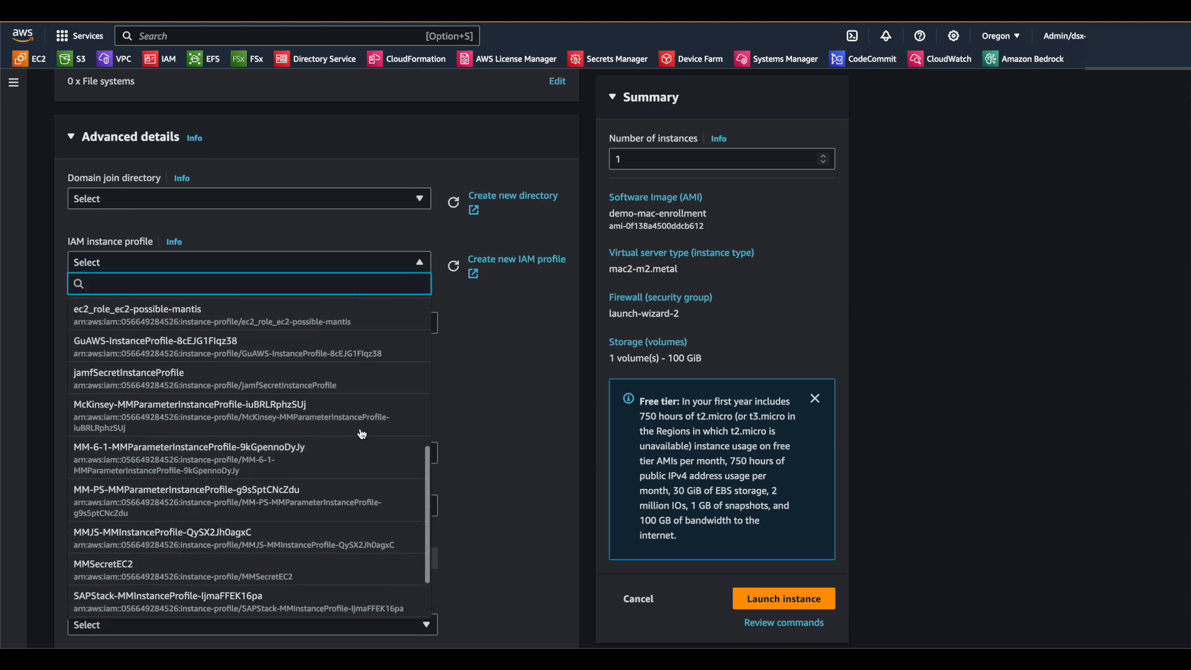
left_click(342, 540)
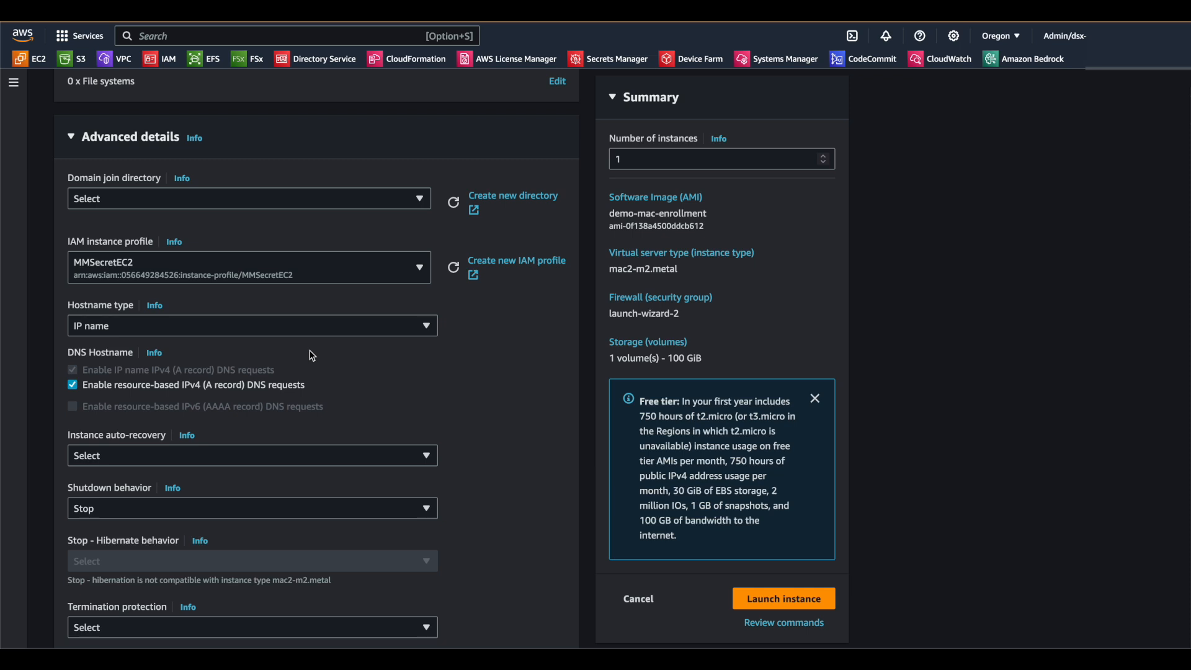
Launch the instance with its tenancy set to Dedicated host and open its entry in the instances list.
scroll(311, 356, "down", 10)
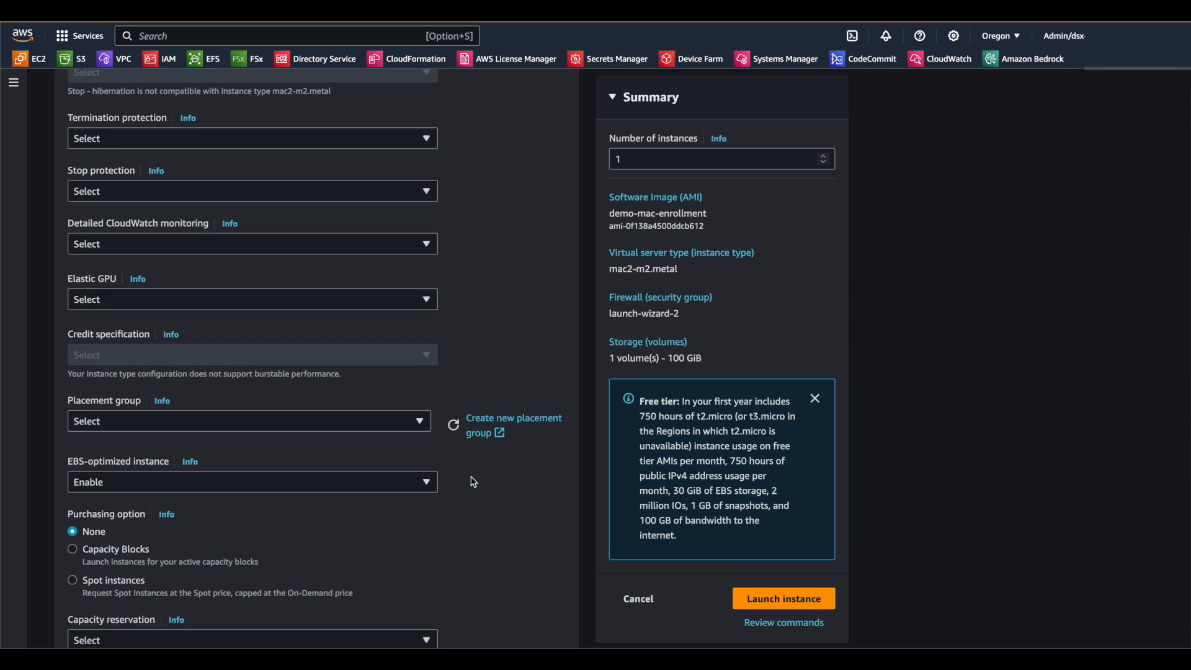
scroll(473, 482, "down", 1)
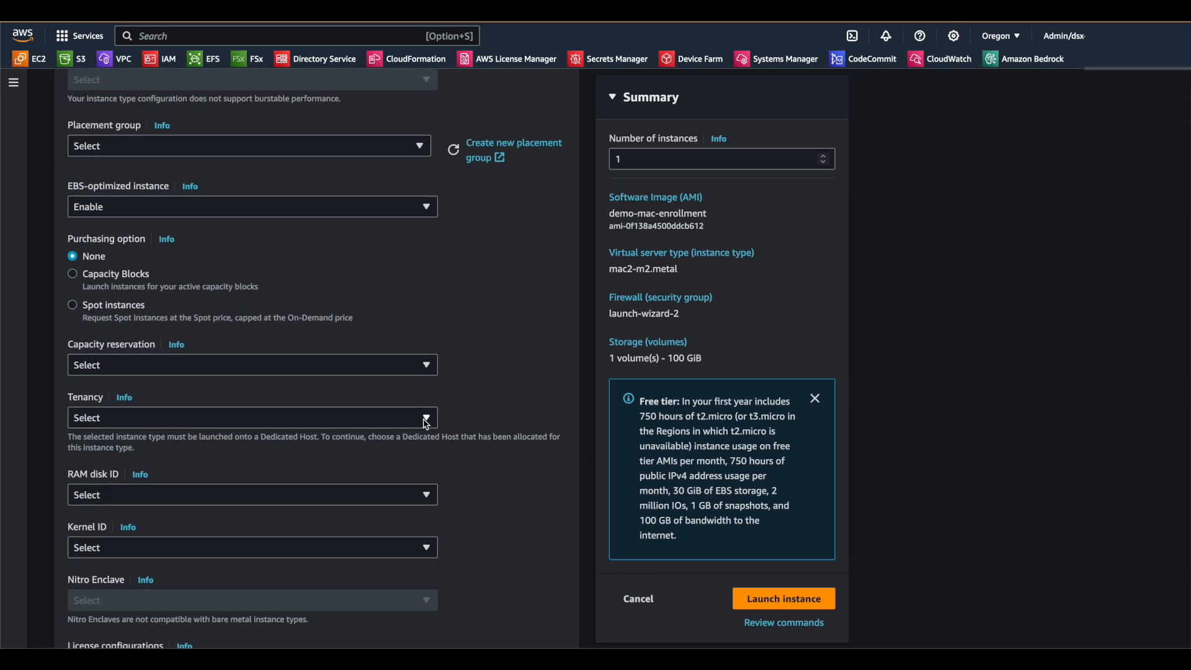
left_click(426, 418)
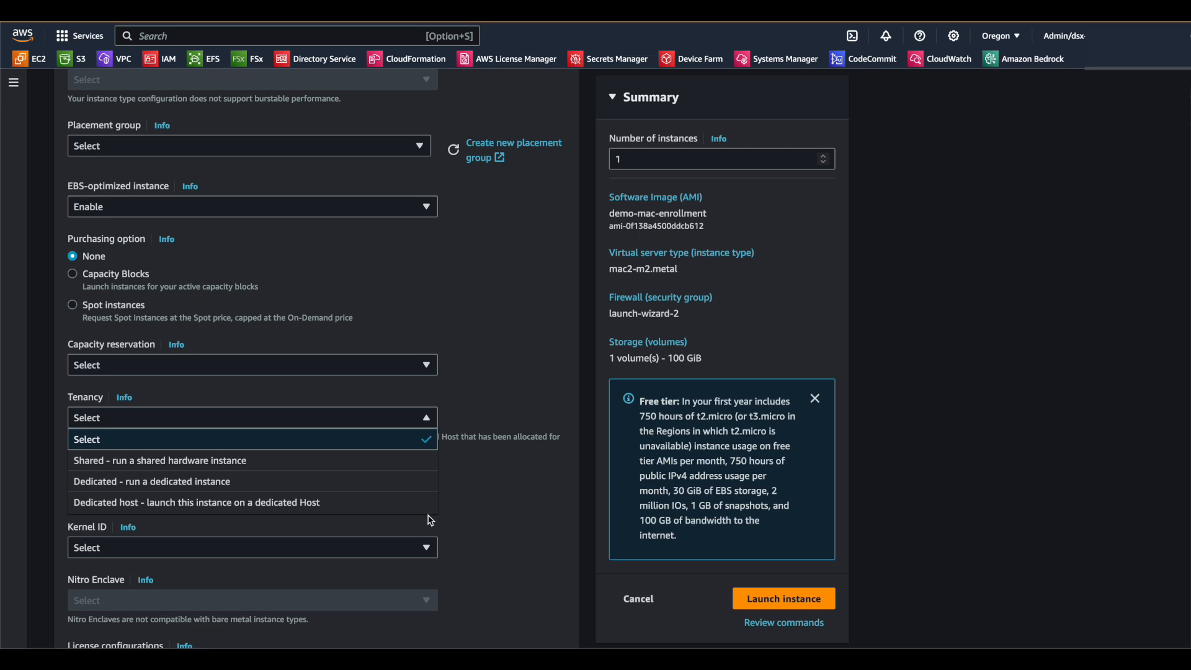
left_click(392, 503)
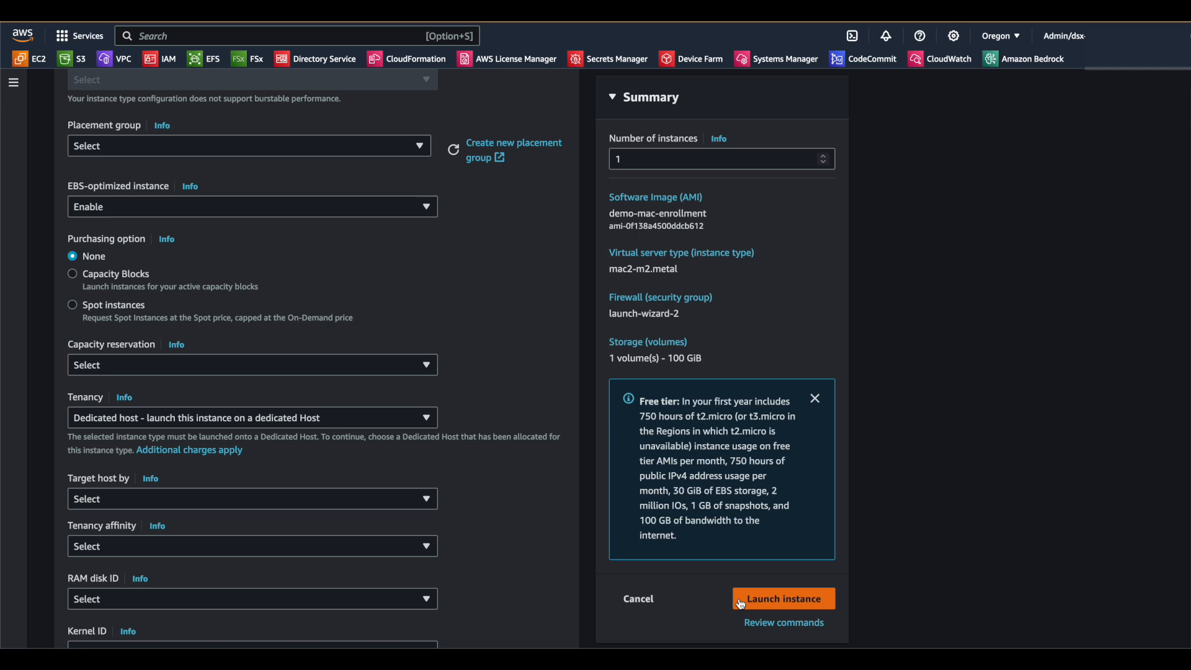
left_click(740, 599)
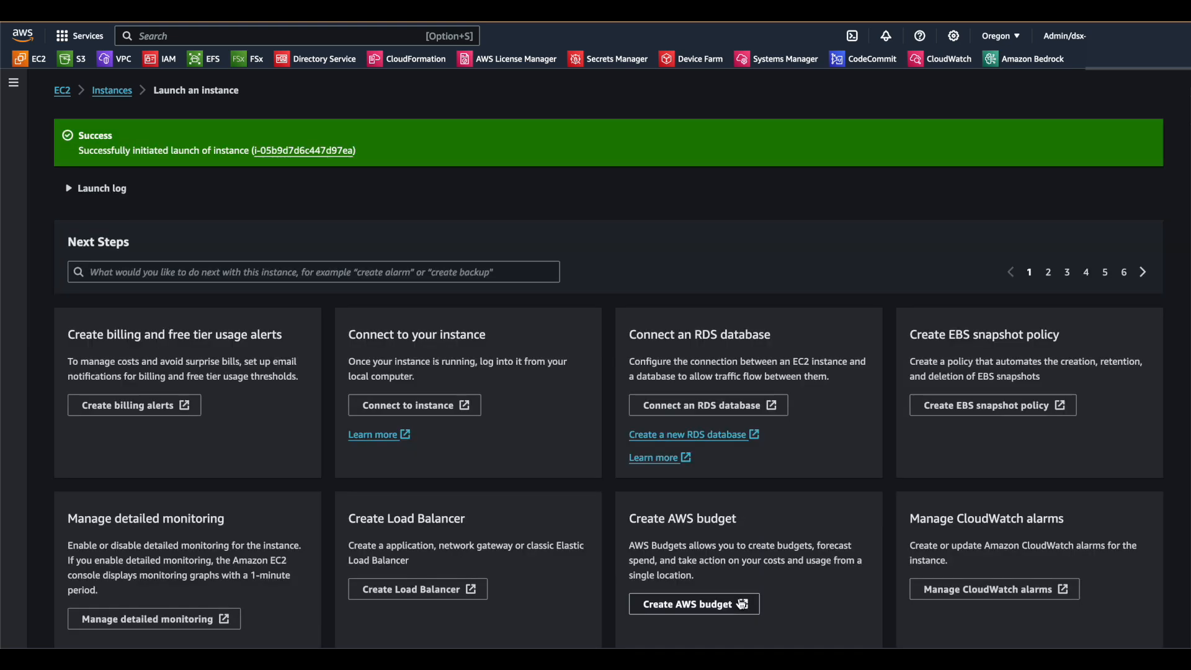
left_click(335, 151)
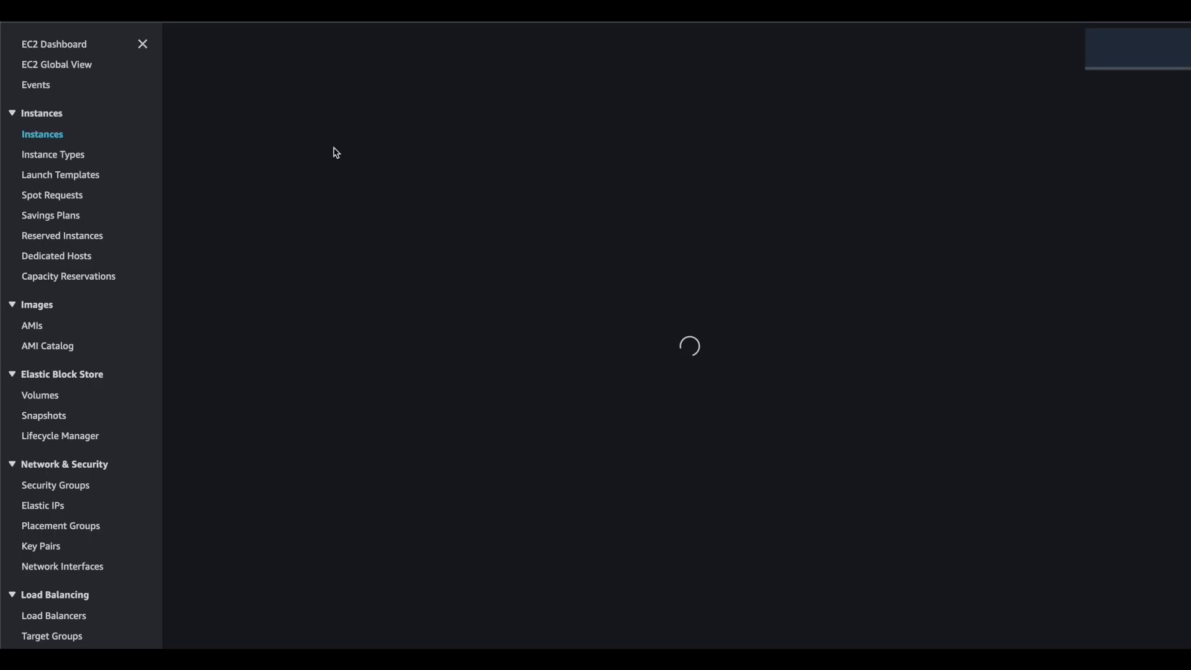
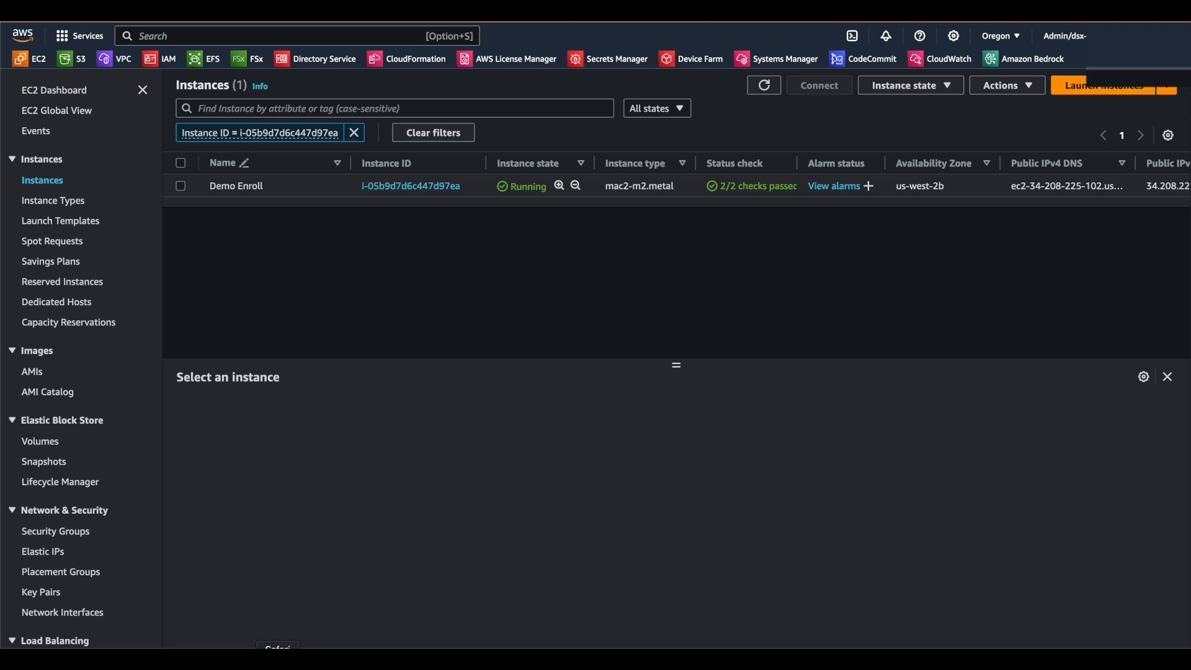
Switch to Jamf Pro and examine the newly enrolled Mac mini's General inventory, including its last enrollment and MDM capability details.
left_click(278, 658)
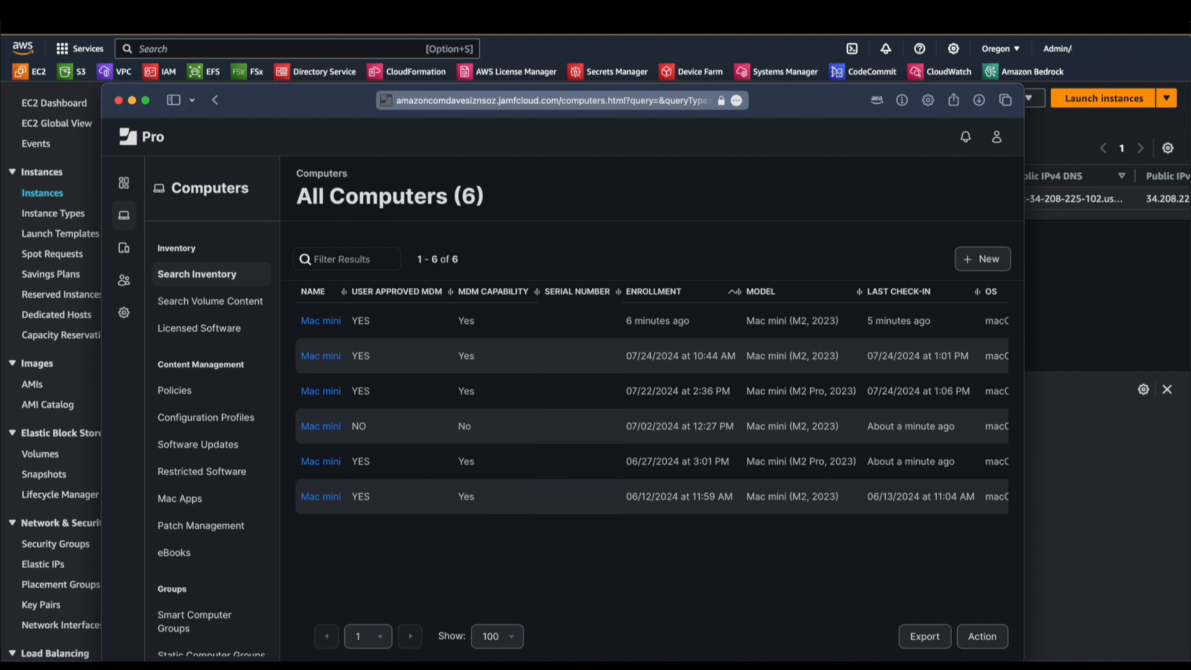
left_click(758, 389)
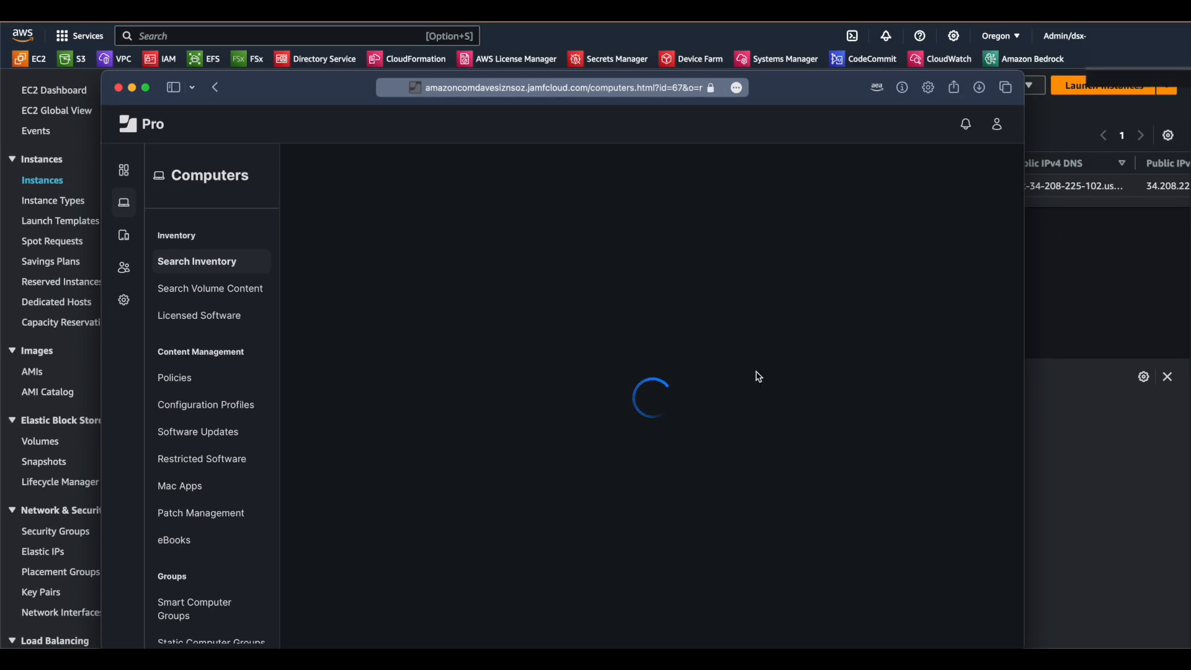
scroll(758, 377, "down", 5)
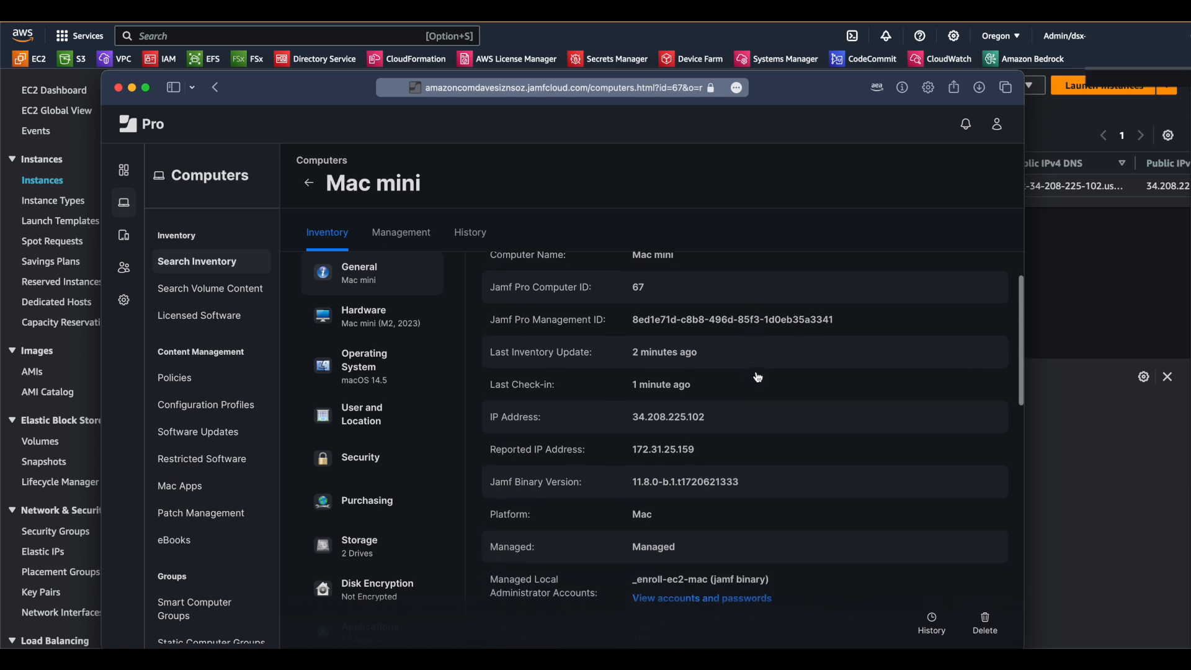
scroll(758, 376, "down", 9)
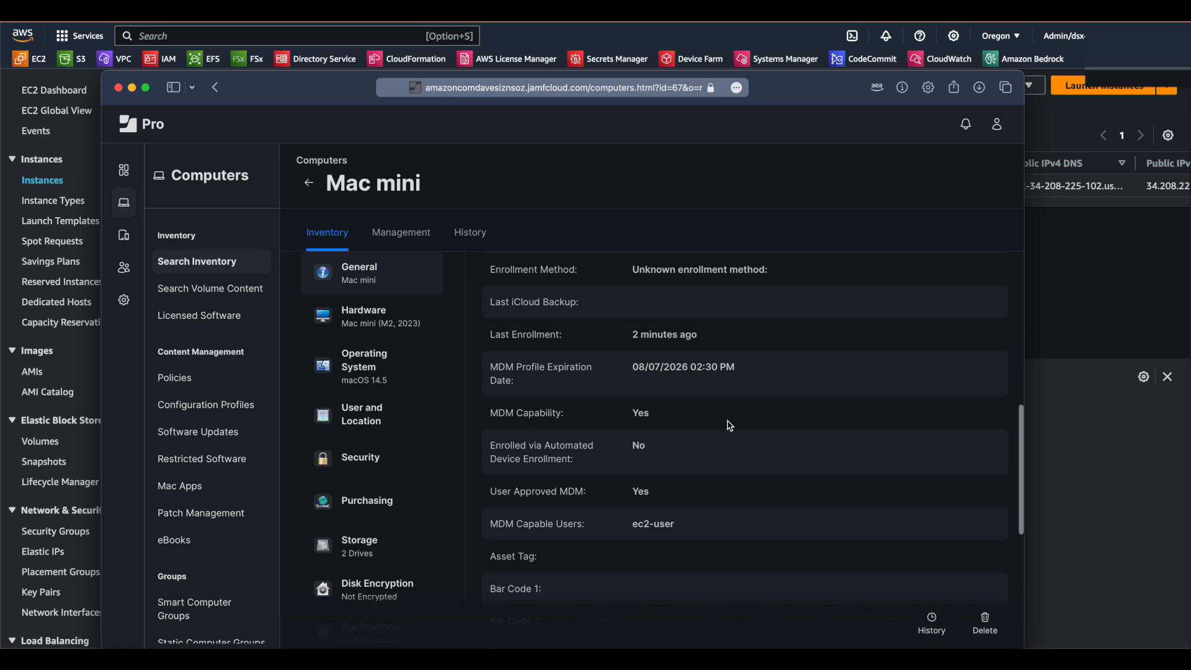
scroll(729, 421, "up", 14)
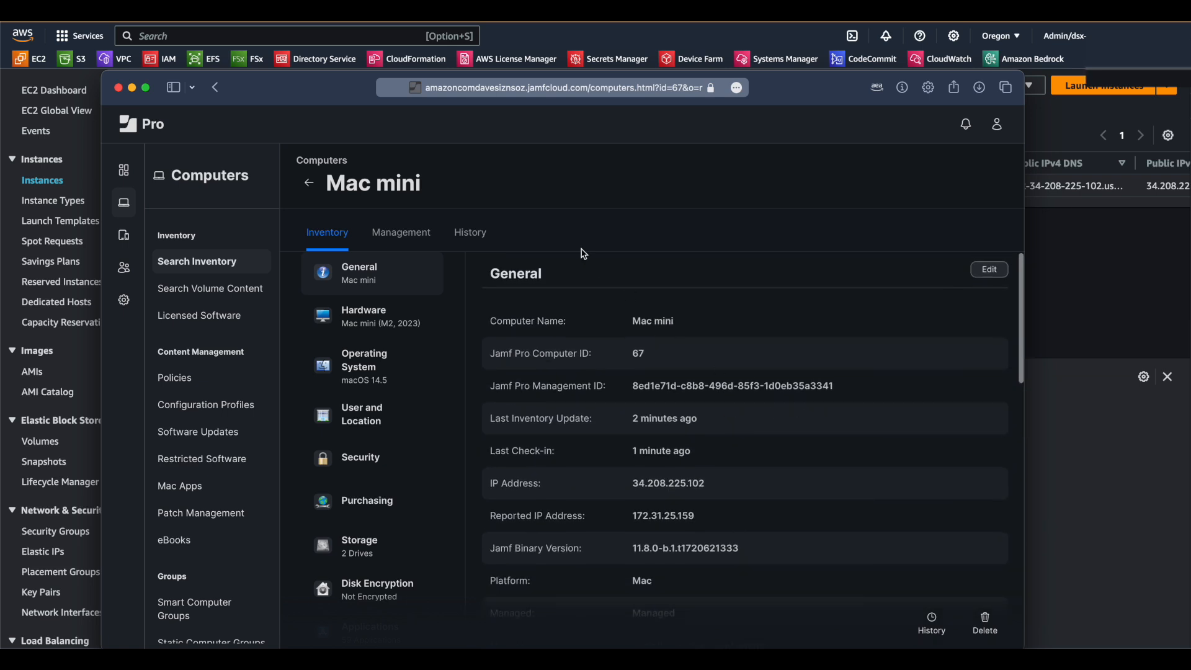
scroll(425, 324, "up", 2)
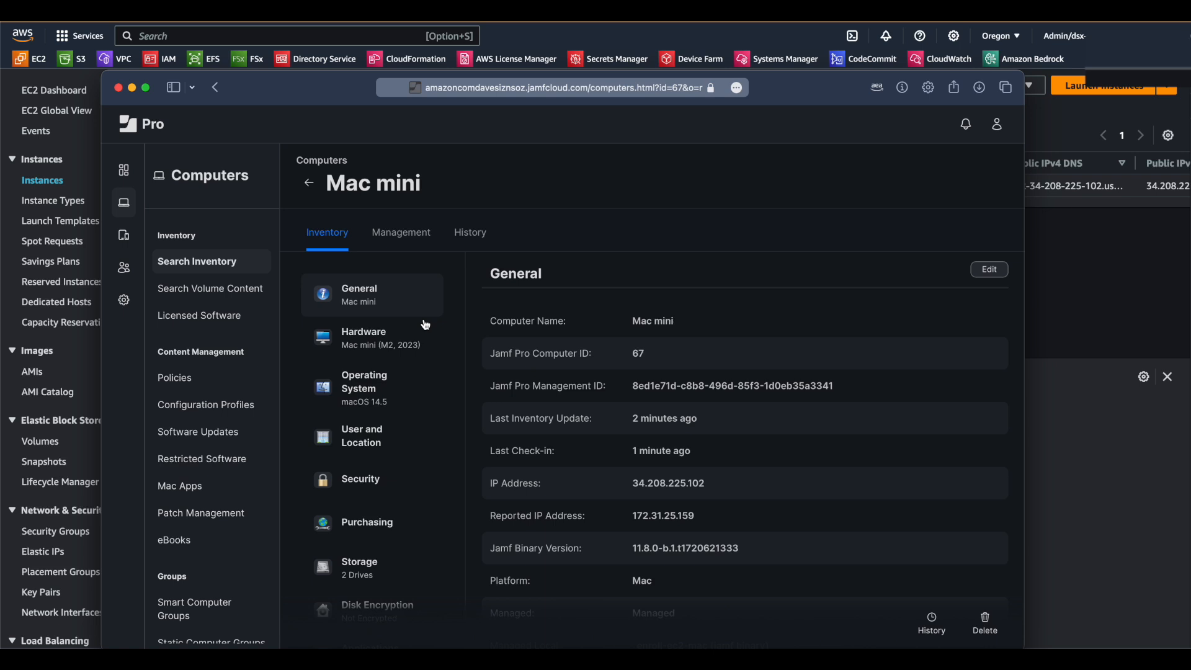